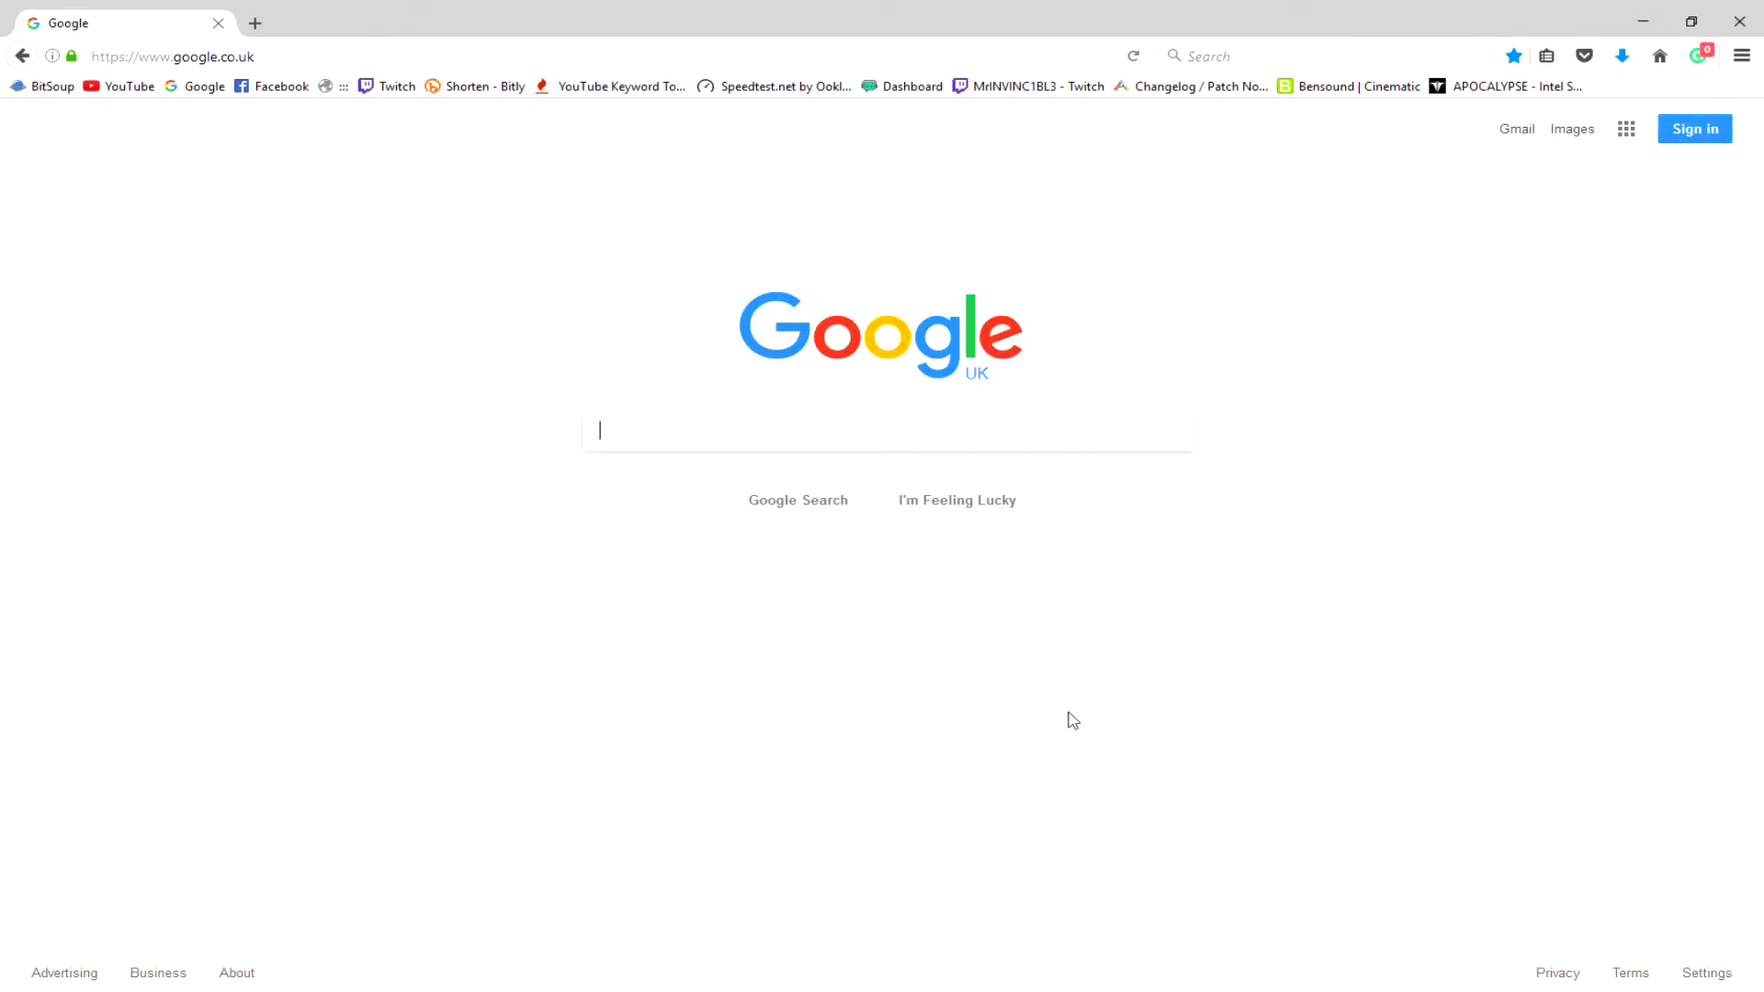
{"action": "type", "text": "PAN"}
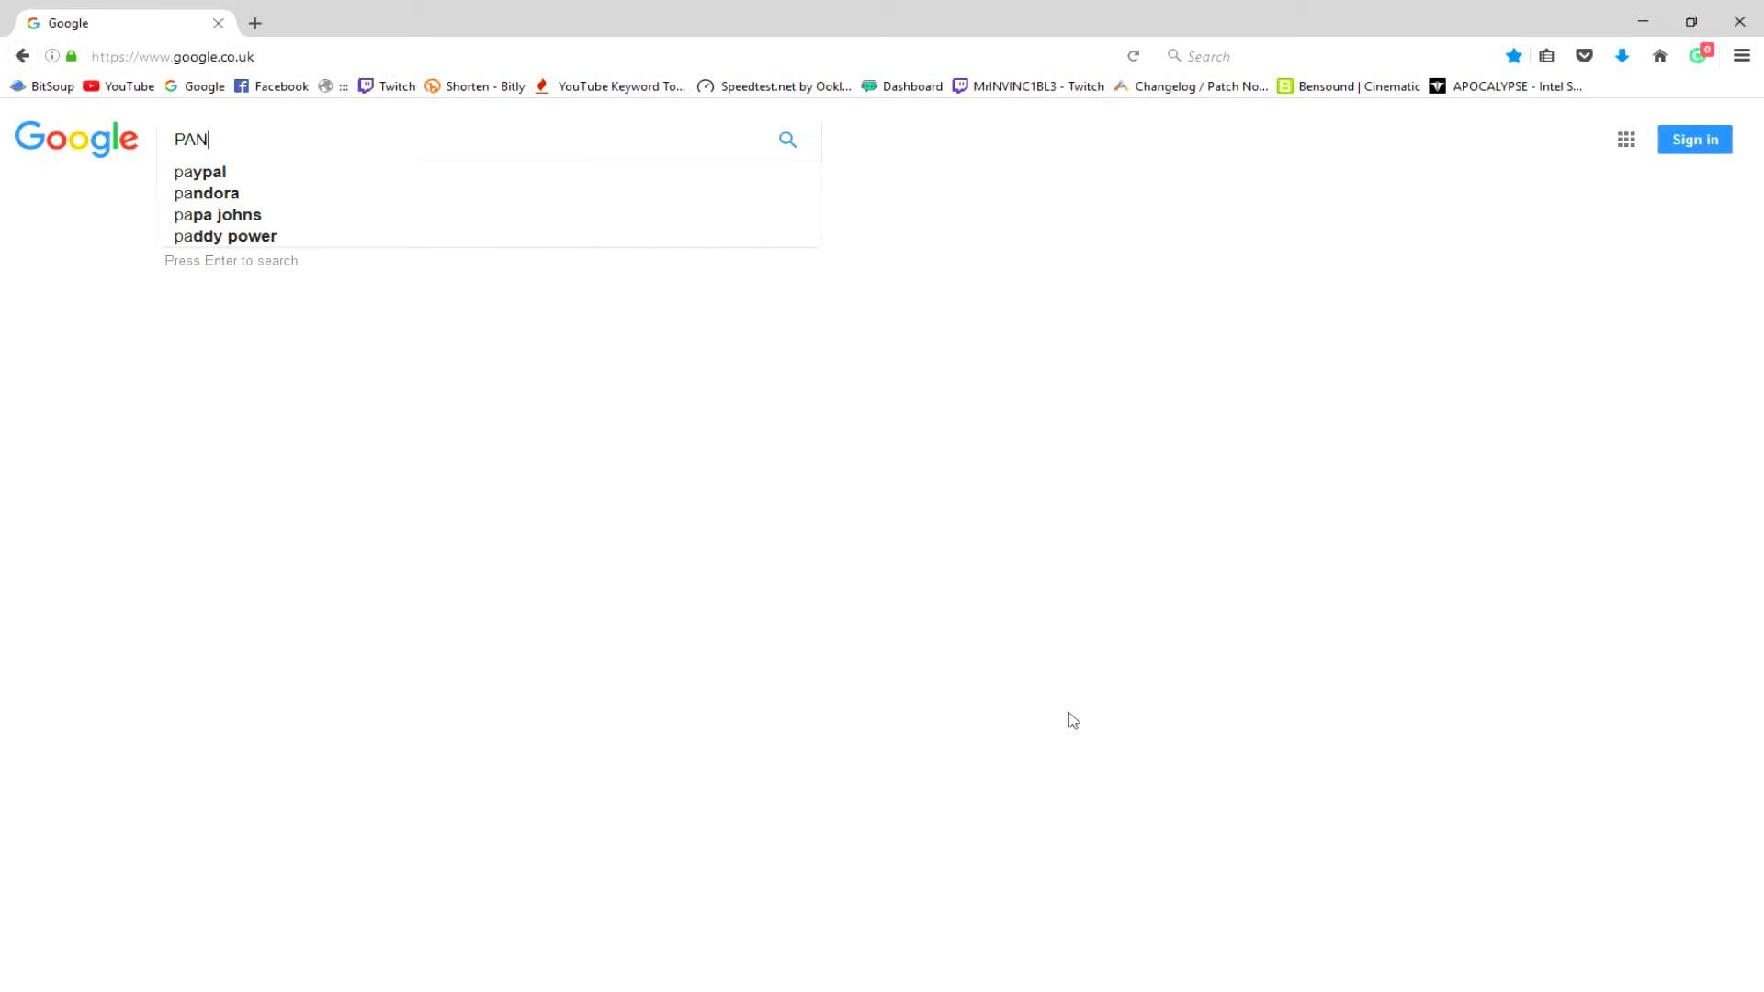
{"action": "type", "text": "Z"}
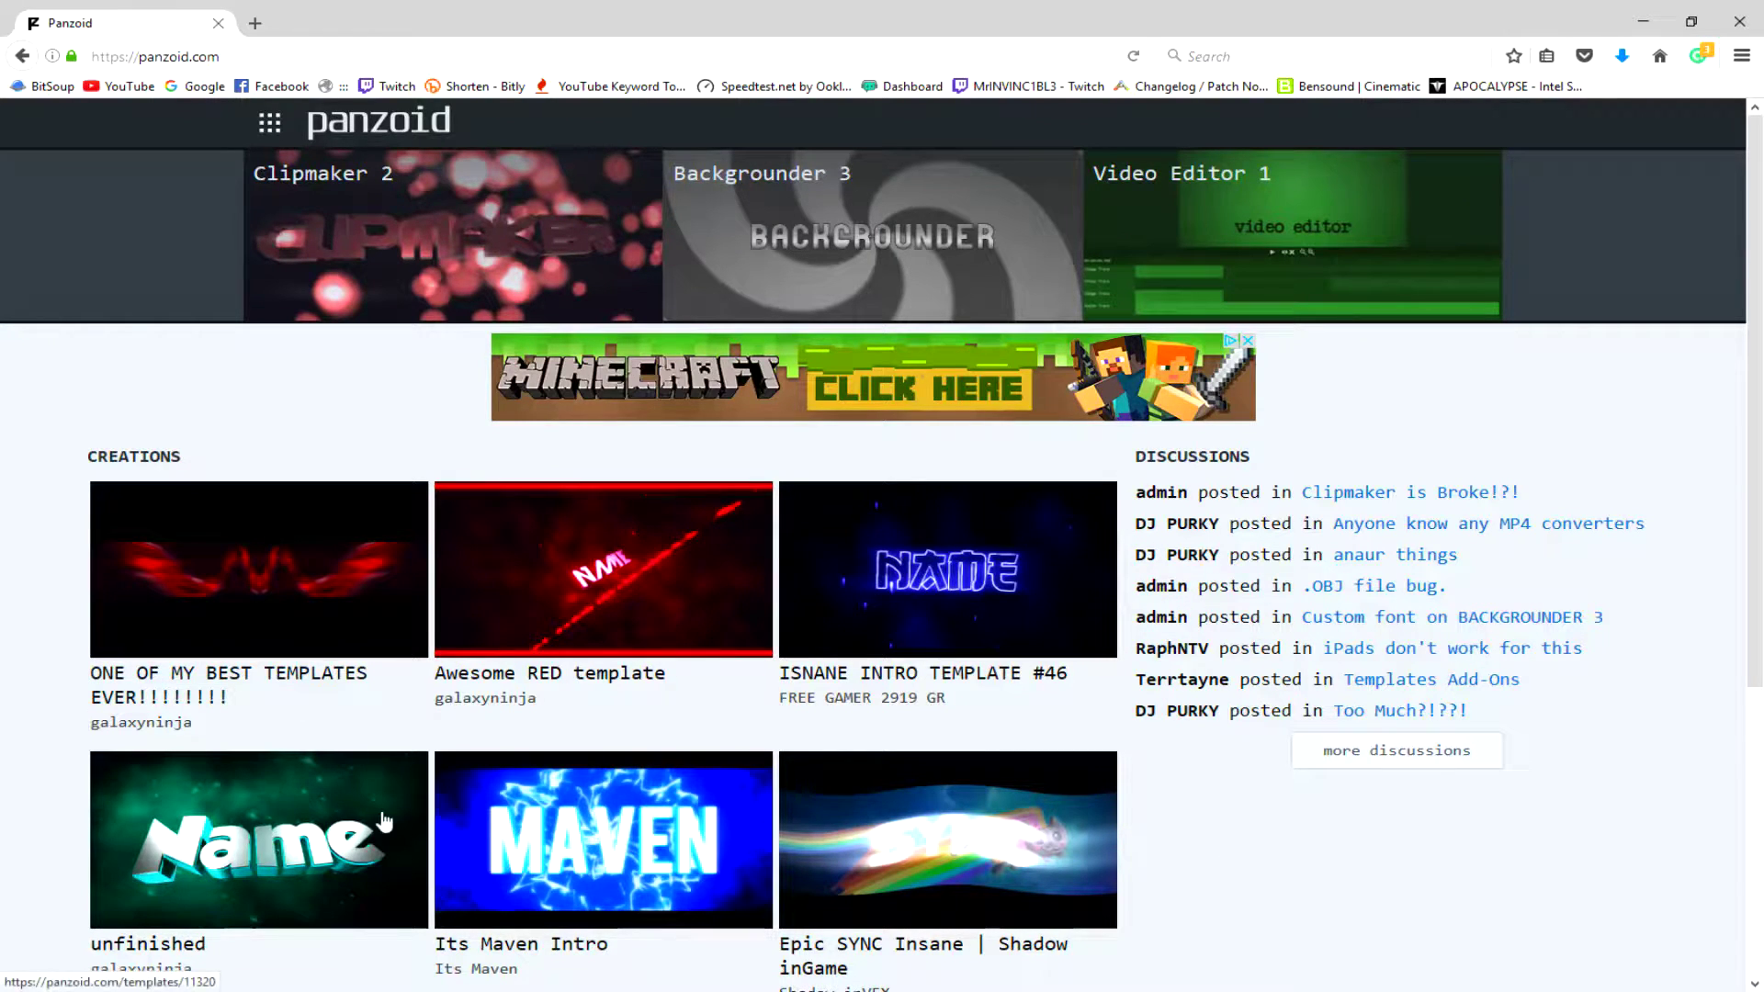
{"action": "scroll", "coordinate": [390, 822], "scroll_direction": "down", "scroll_amount": 1}
{"action": "scroll", "coordinate": [390, 821], "scroll_direction": "down", "scroll_amount": 2}
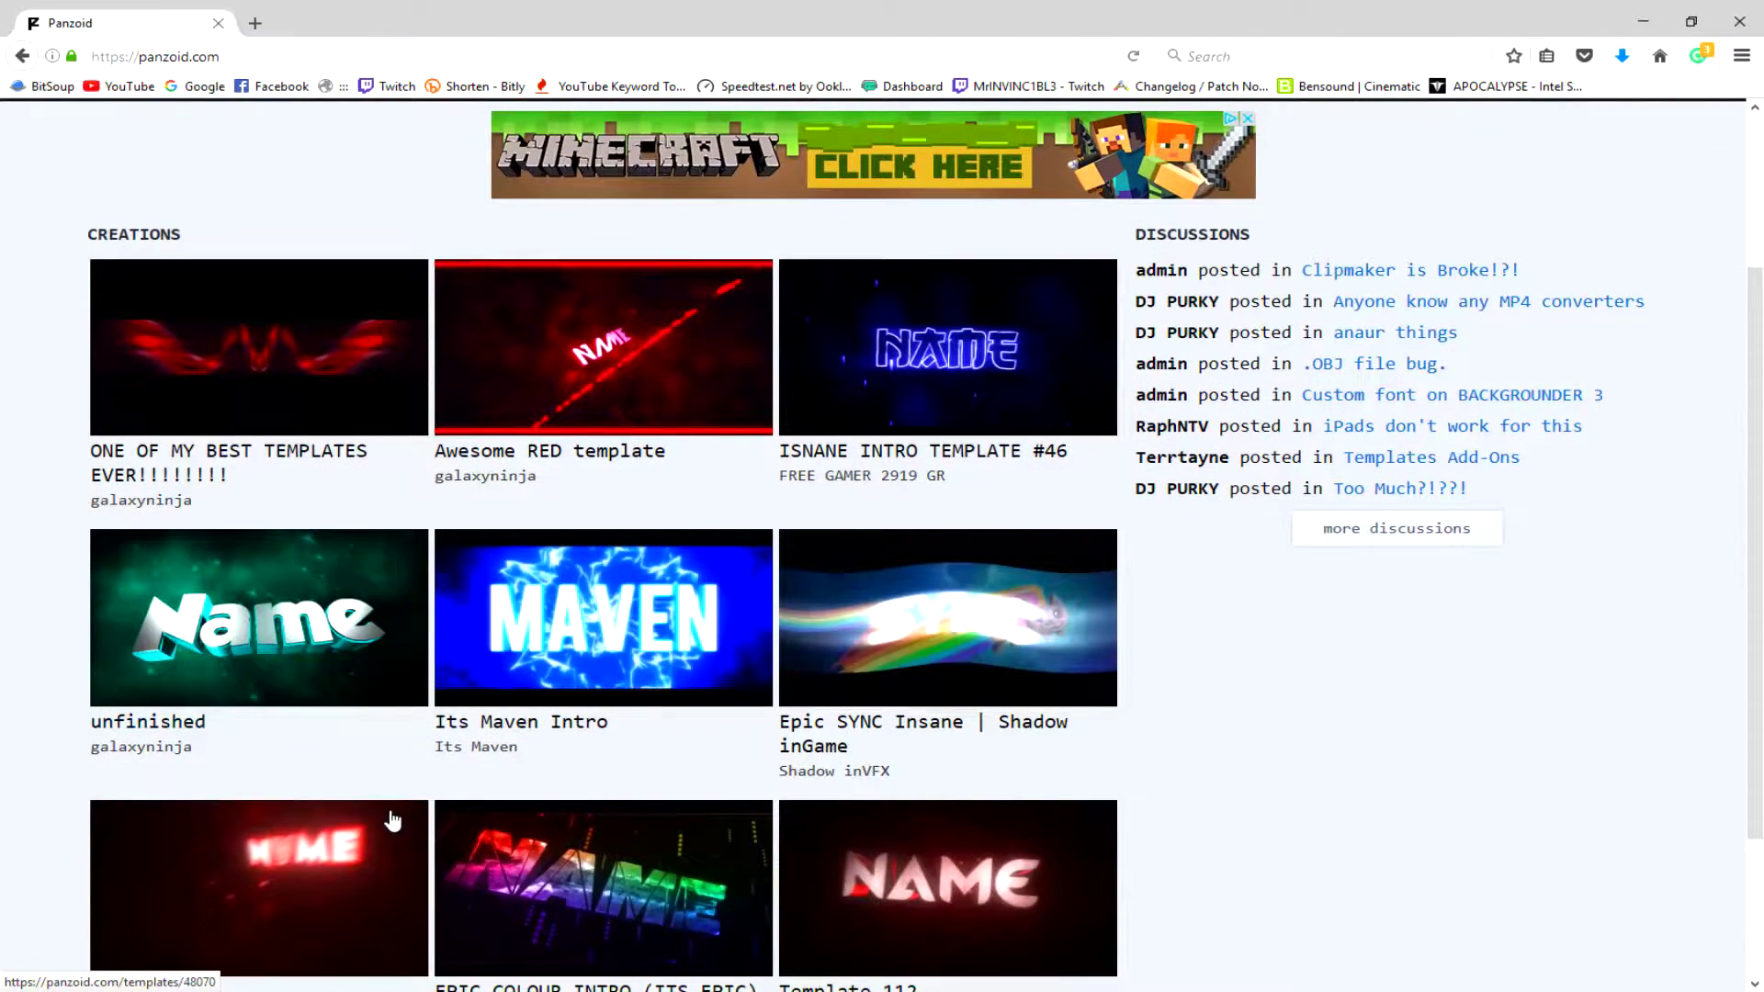
{"action": "scroll", "coordinate": [389, 821], "scroll_direction": "down", "scroll_amount": 2}
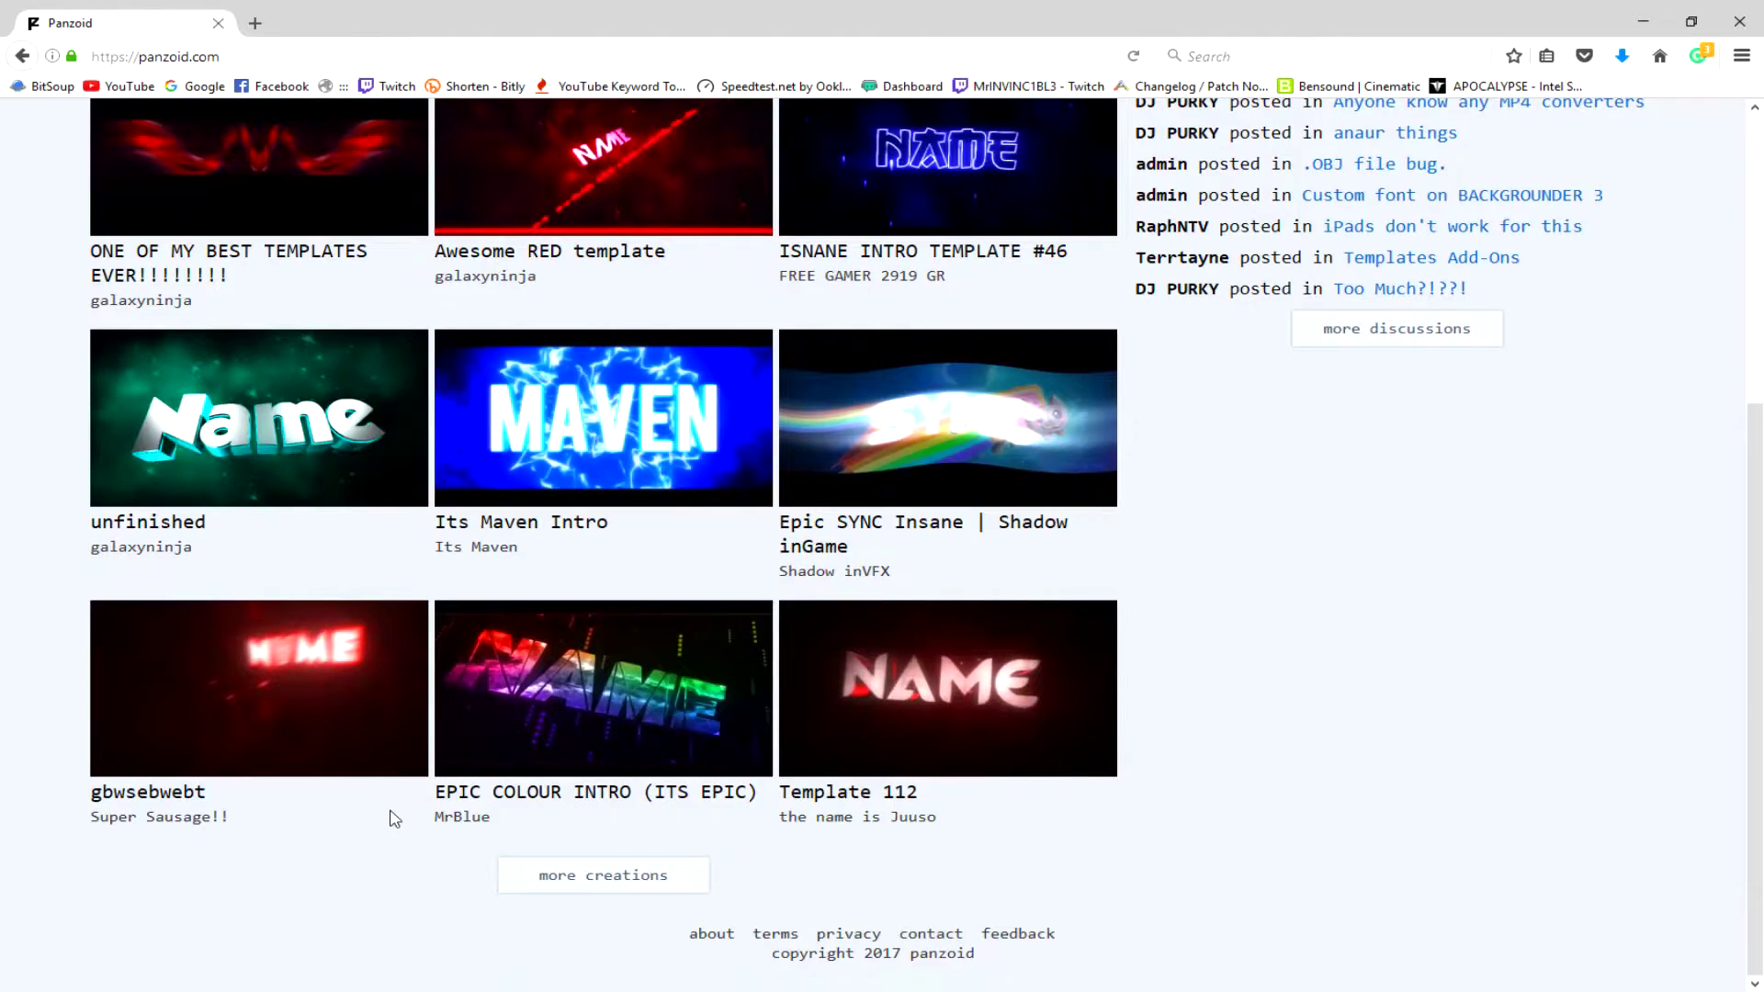
{"action": "scroll", "coordinate": [390, 819], "scroll_direction": "up", "scroll_amount": 2}
{"action": "scroll", "coordinate": [391, 818], "scroll_direction": "up", "scroll_amount": 2}
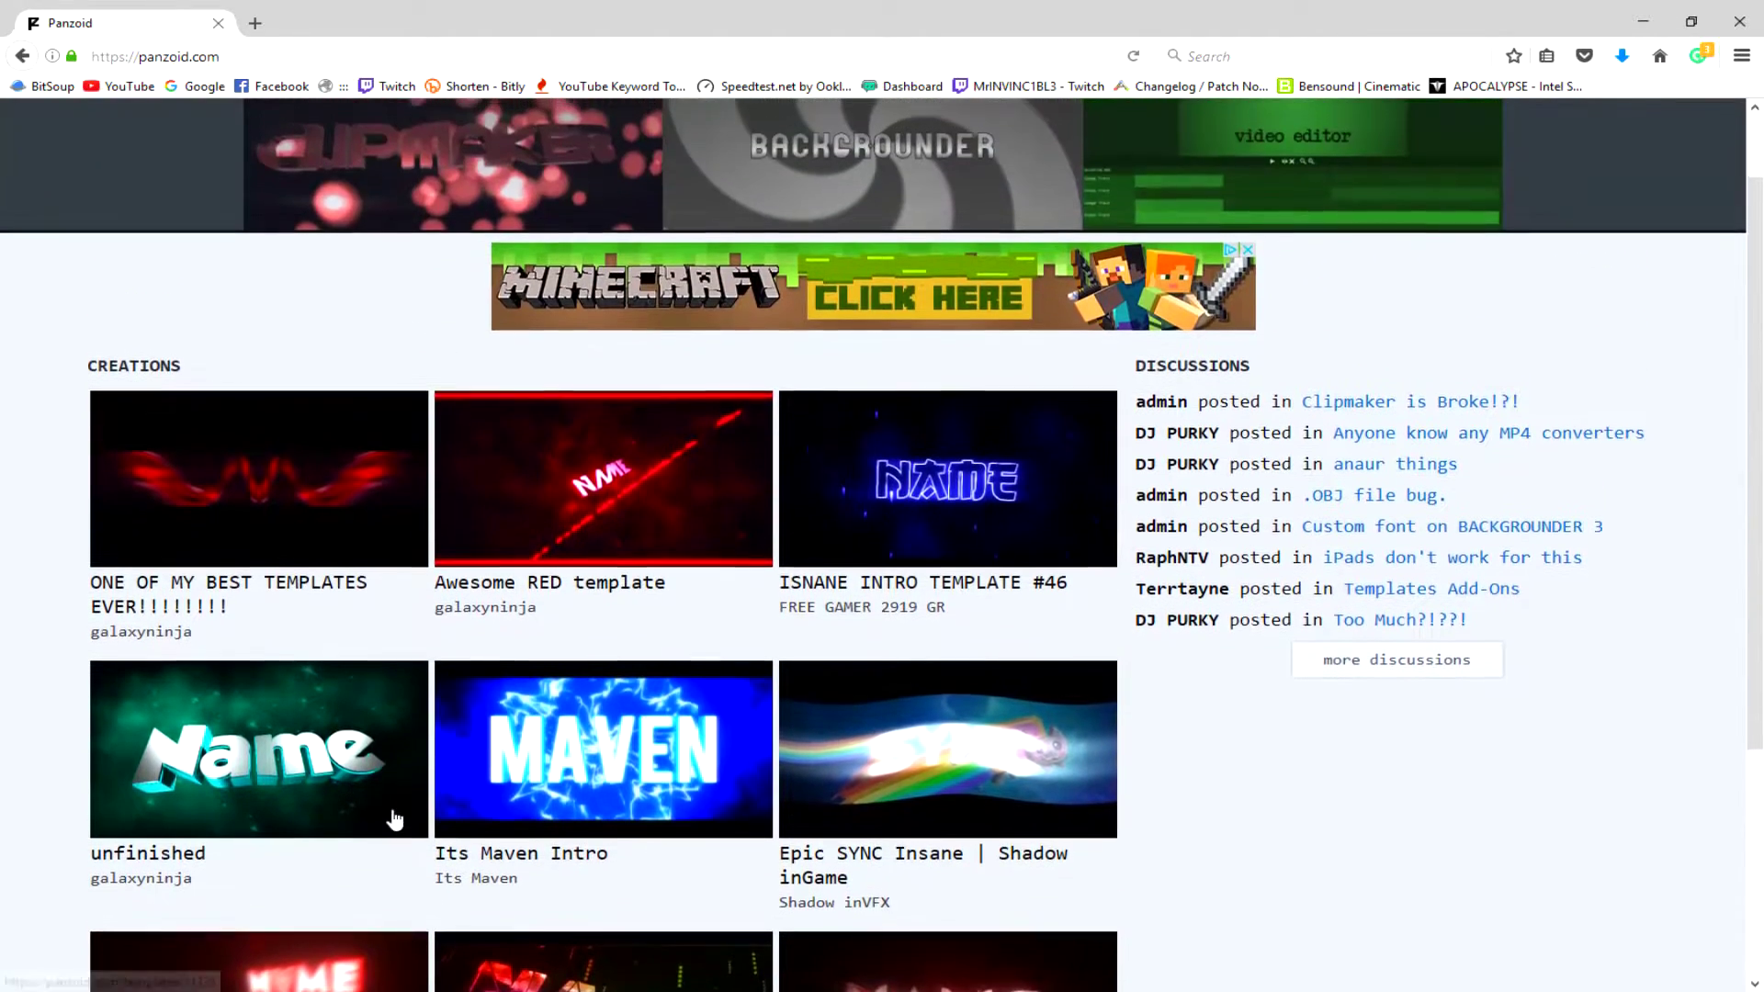
{"action": "scroll", "coordinate": [395, 820], "scroll_direction": "up", "scroll_amount": 1}
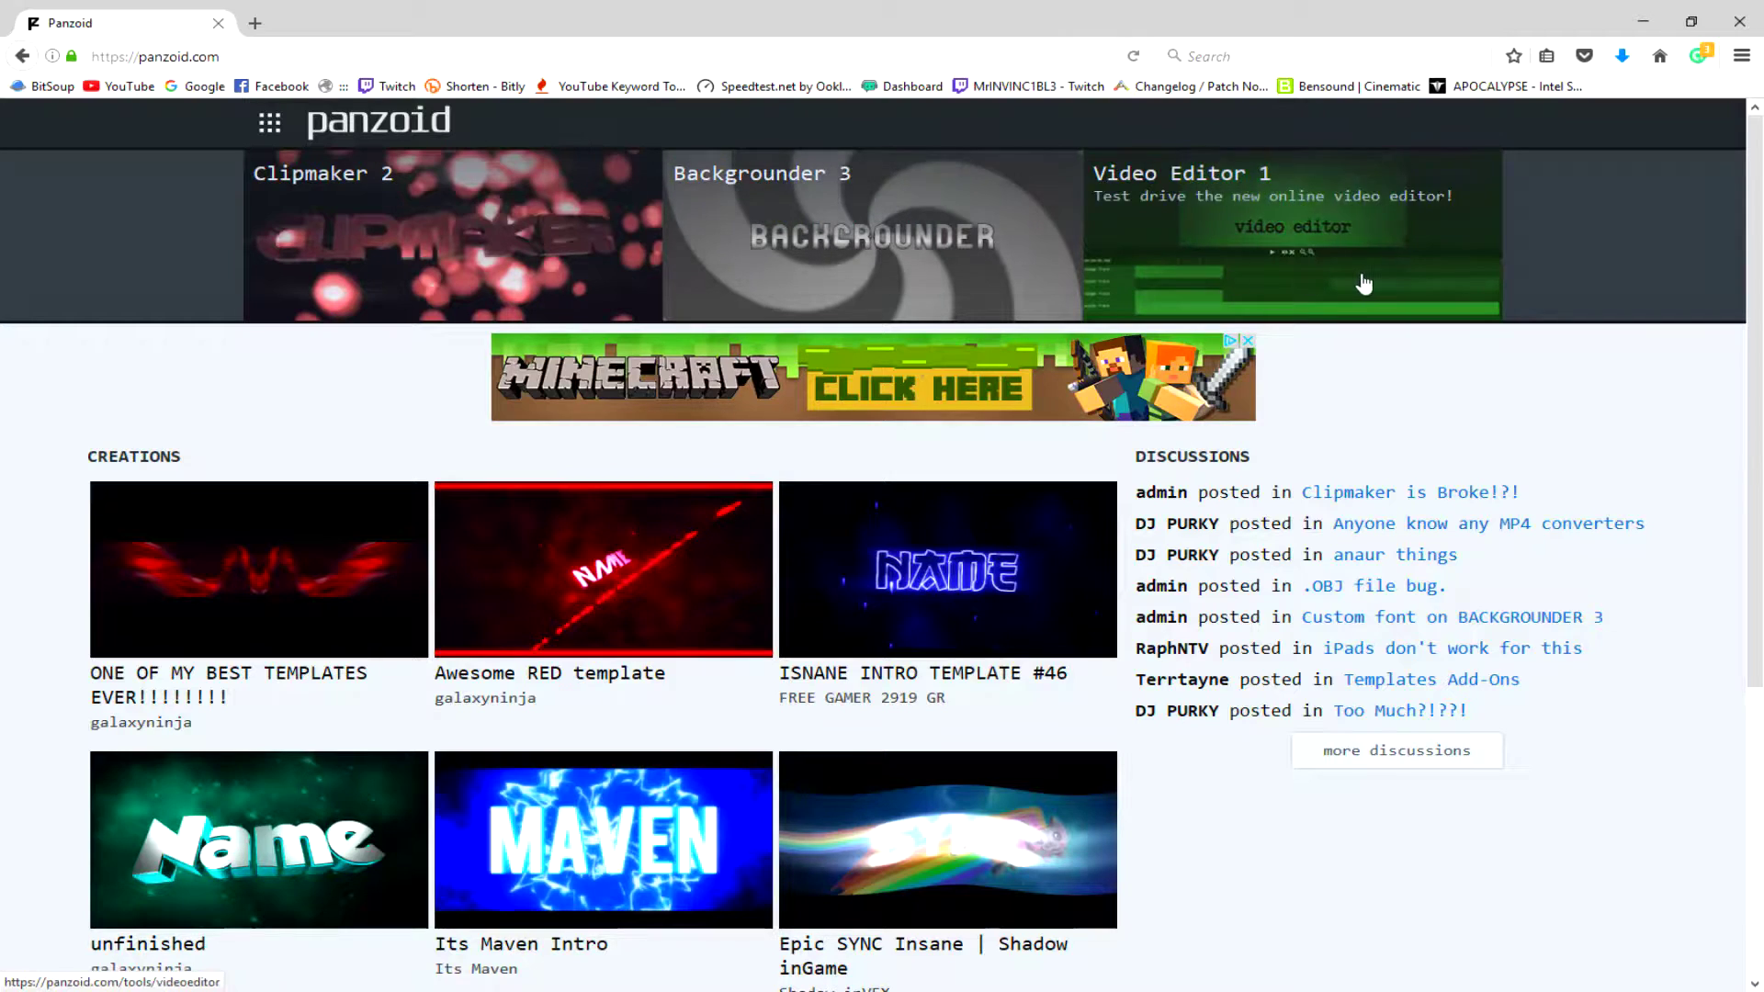
{"action": "left_click", "coordinate": [411, 246]}
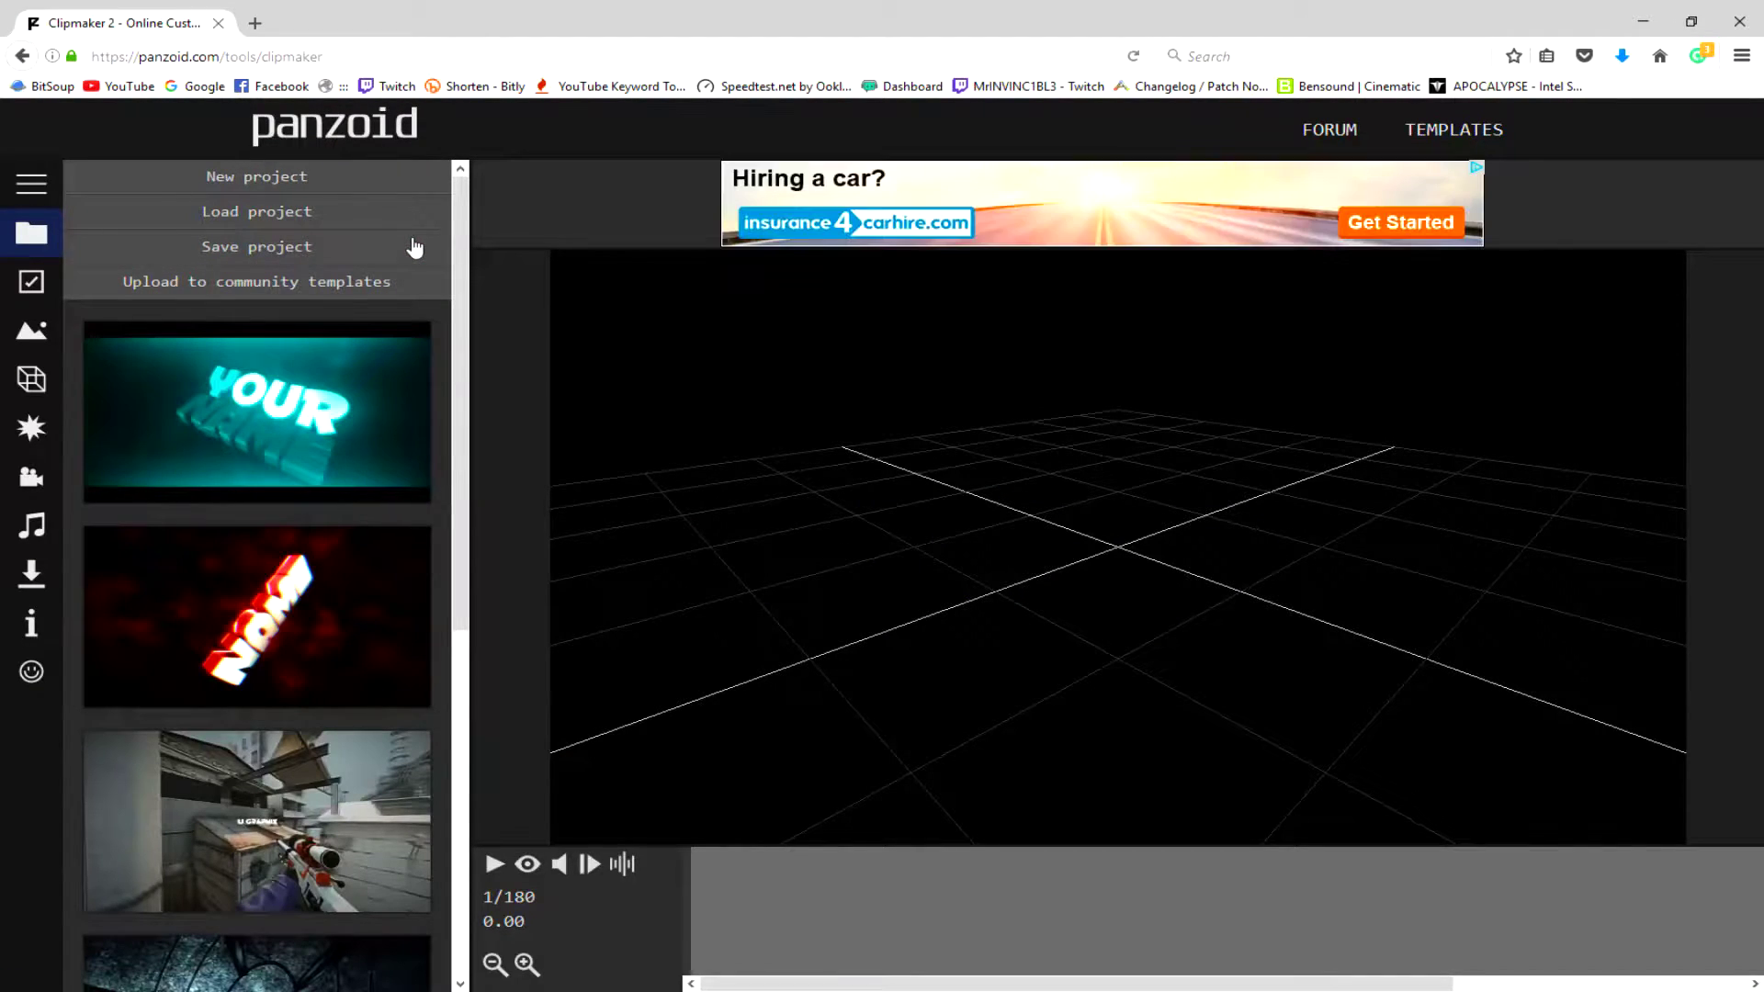
{"action": "scroll", "coordinate": [463, 312], "scroll_direction": "down", "scroll_amount": 3}
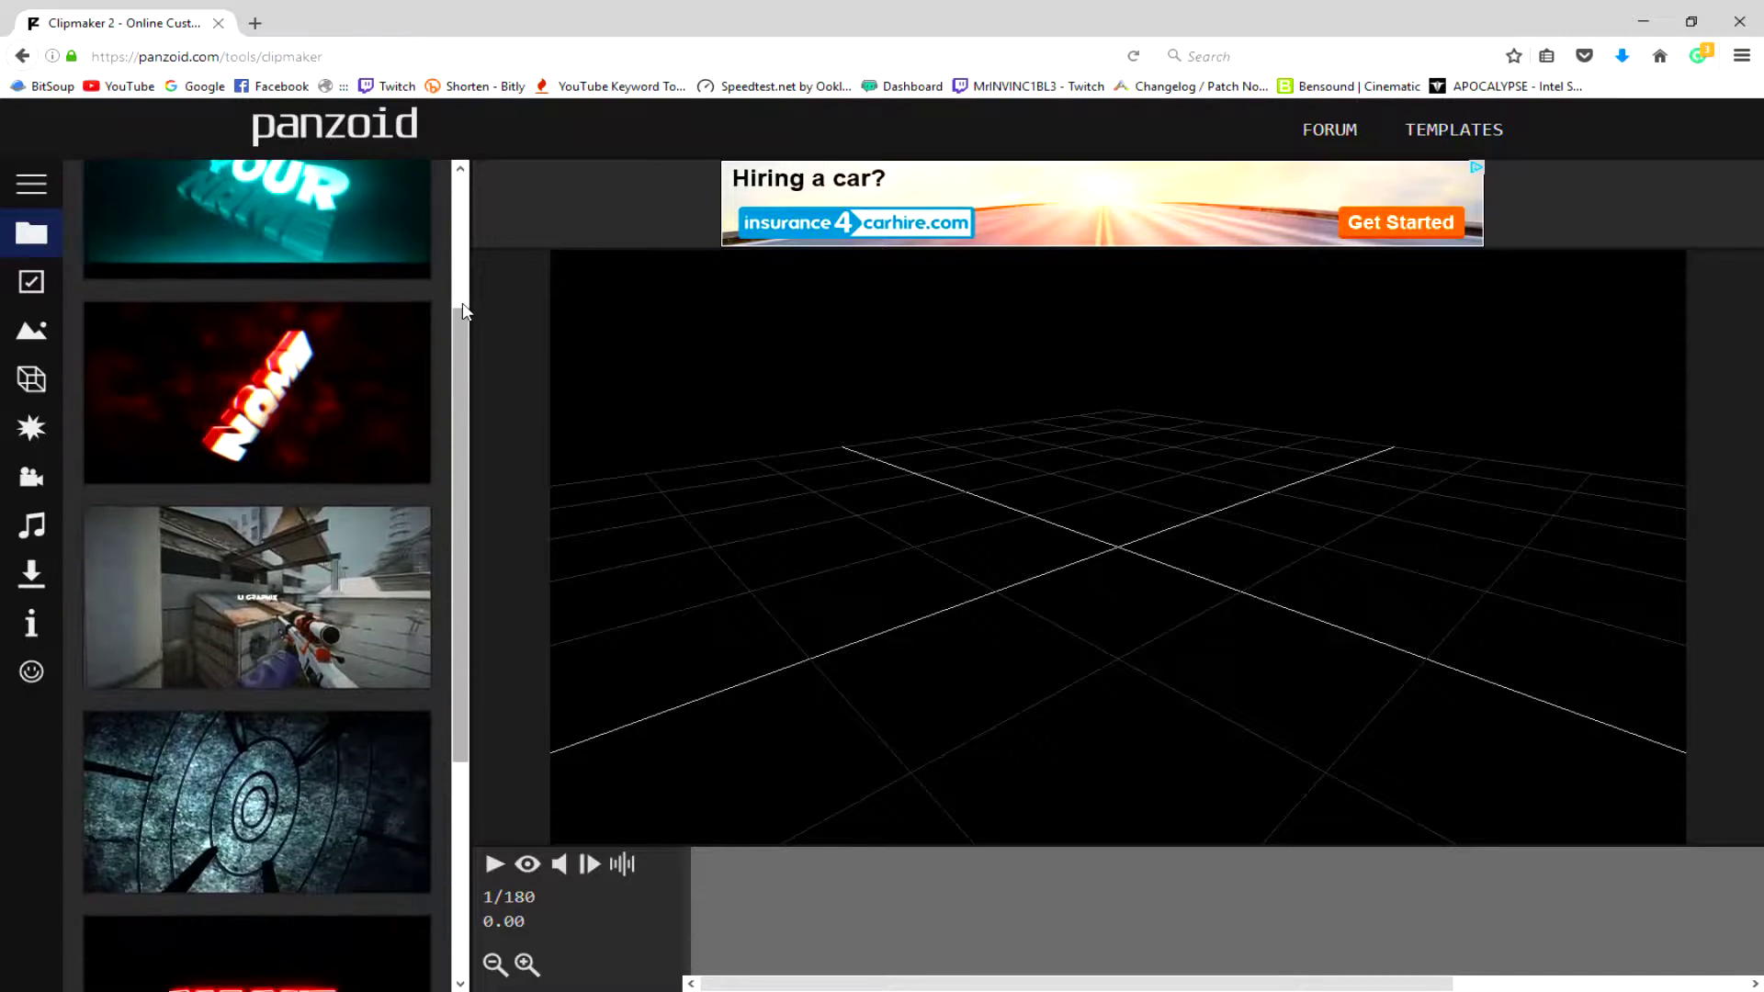
{"action": "scroll", "coordinate": [464, 312], "scroll_direction": "down", "scroll_amount": 2}
{"action": "scroll", "coordinate": [463, 311], "scroll_direction": "down", "scroll_amount": 1}
{"action": "scroll", "coordinate": [463, 311], "scroll_direction": "down", "scroll_amount": 2}
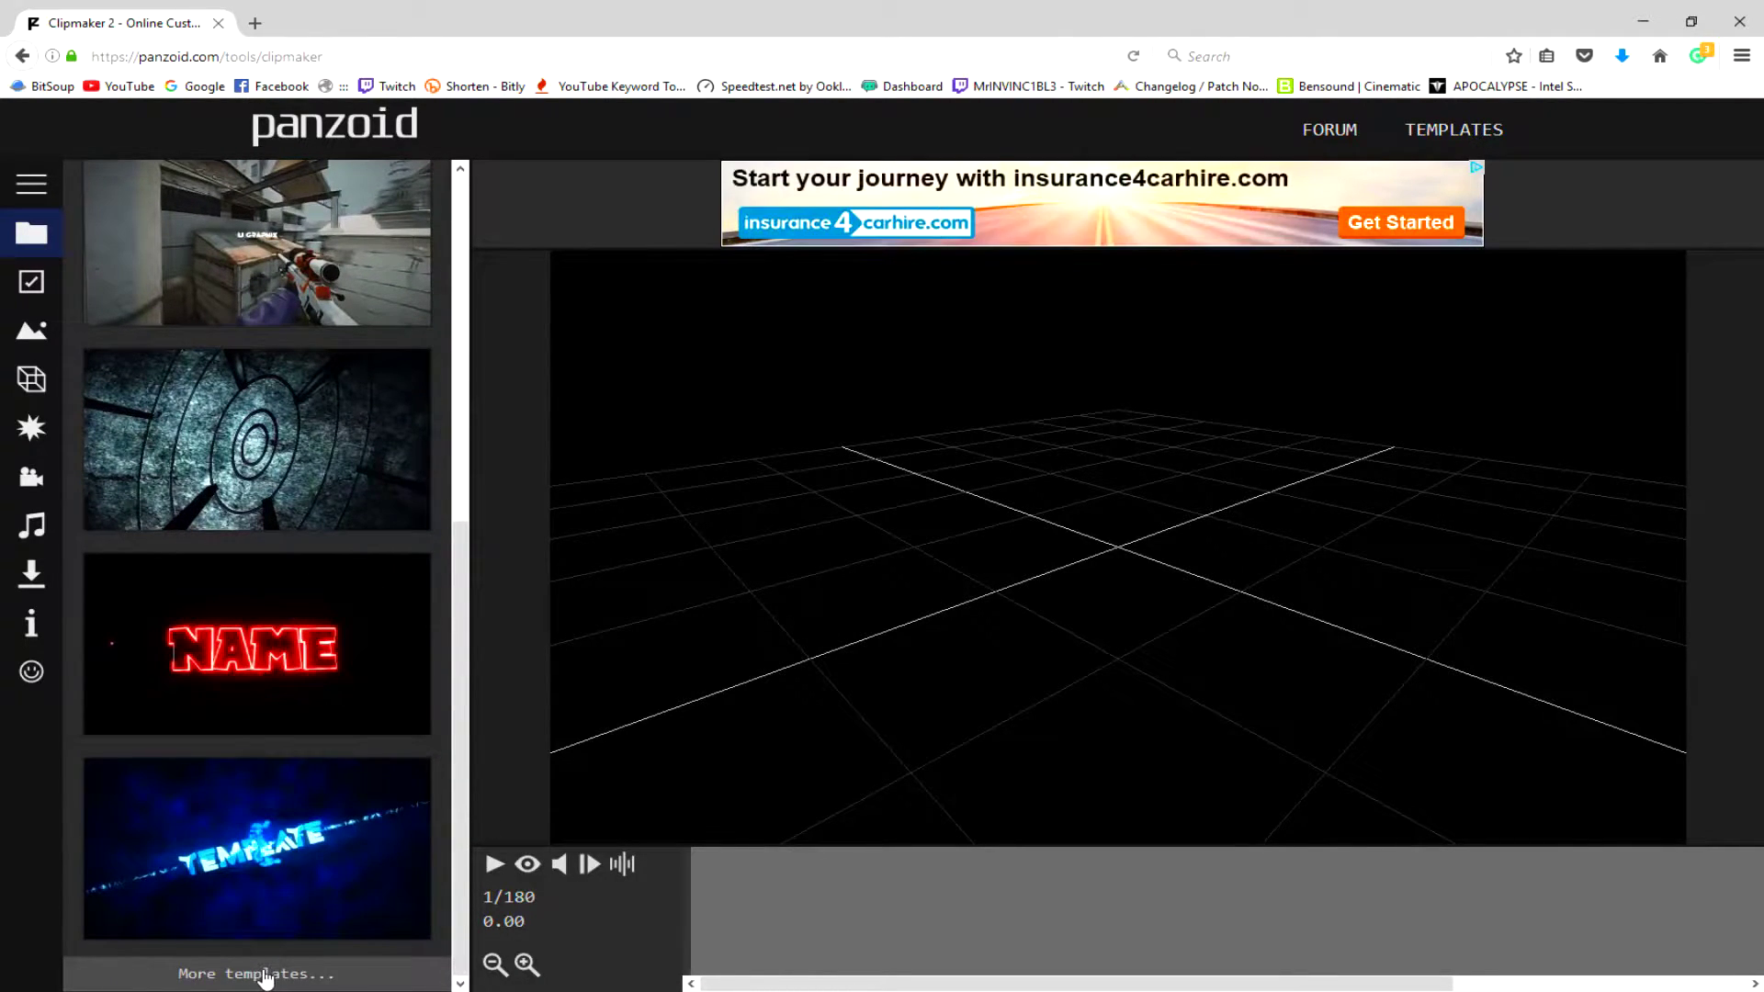
{"action": "scroll", "coordinate": [348, 917], "scroll_direction": "up", "scroll_amount": 7}
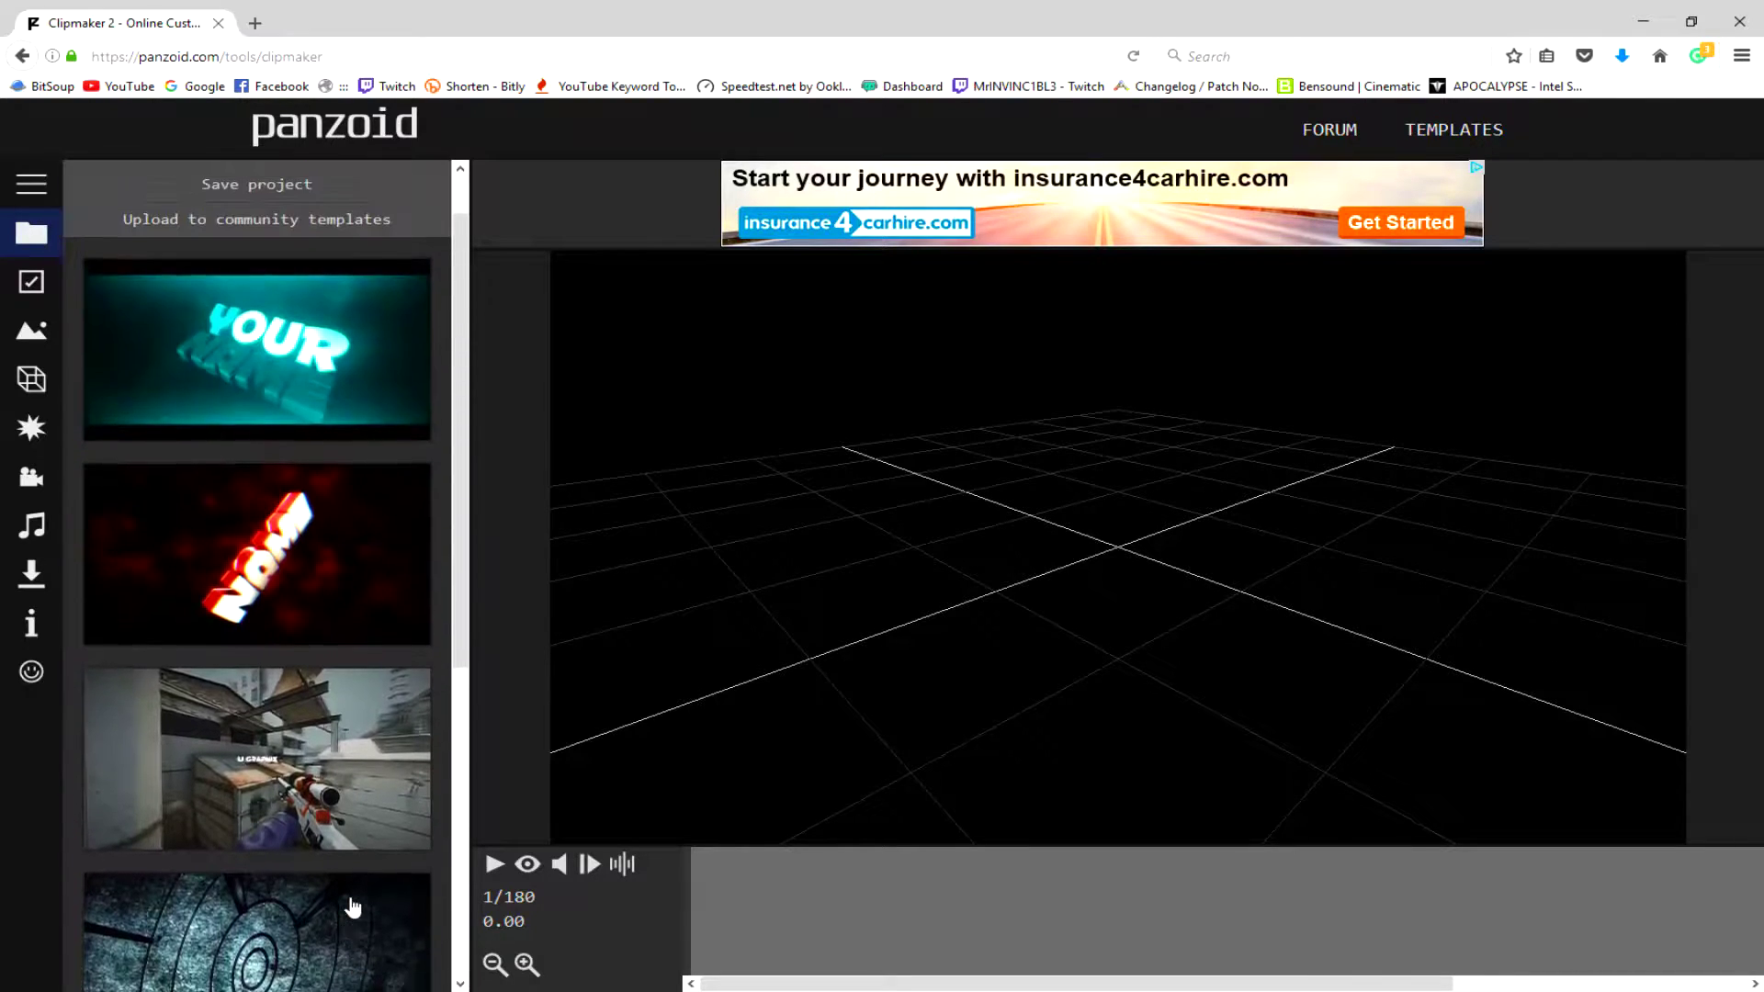
{"action": "scroll", "coordinate": [347, 909], "scroll_direction": "up", "scroll_amount": 1}
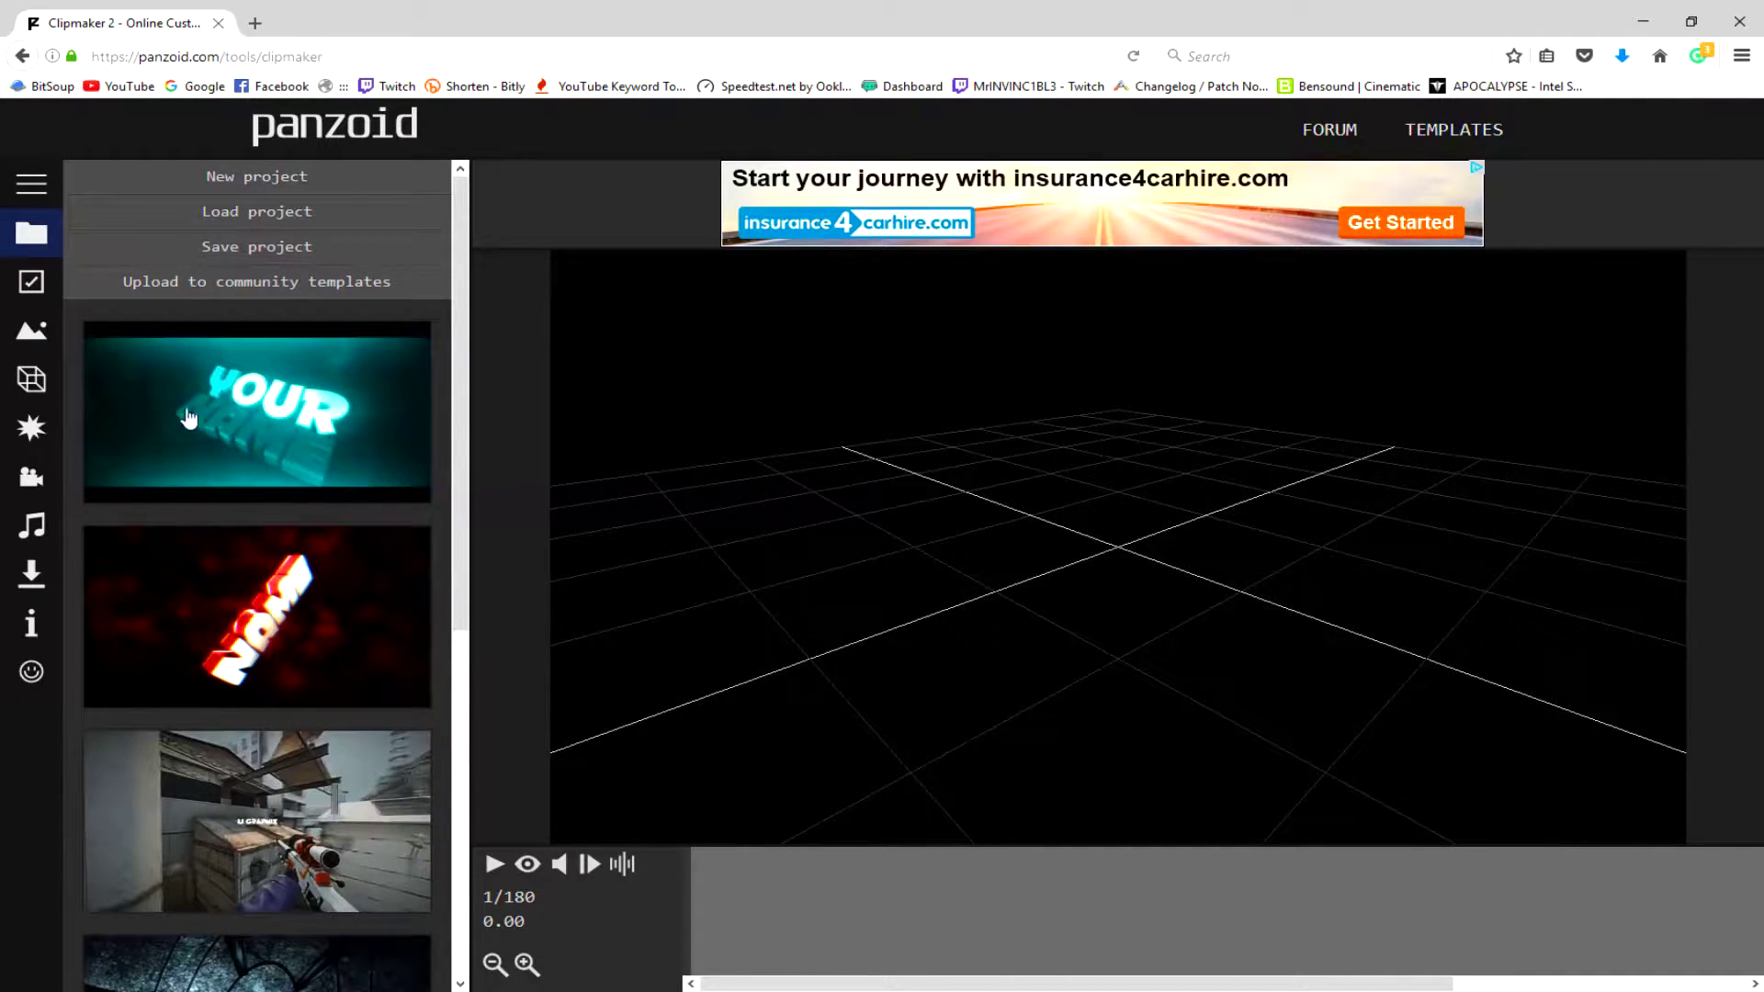
Load the teal 'YOUR NAME' 3D text template and orbit its preview to a new angle.
{"action": "left_click", "coordinate": [263, 440]}
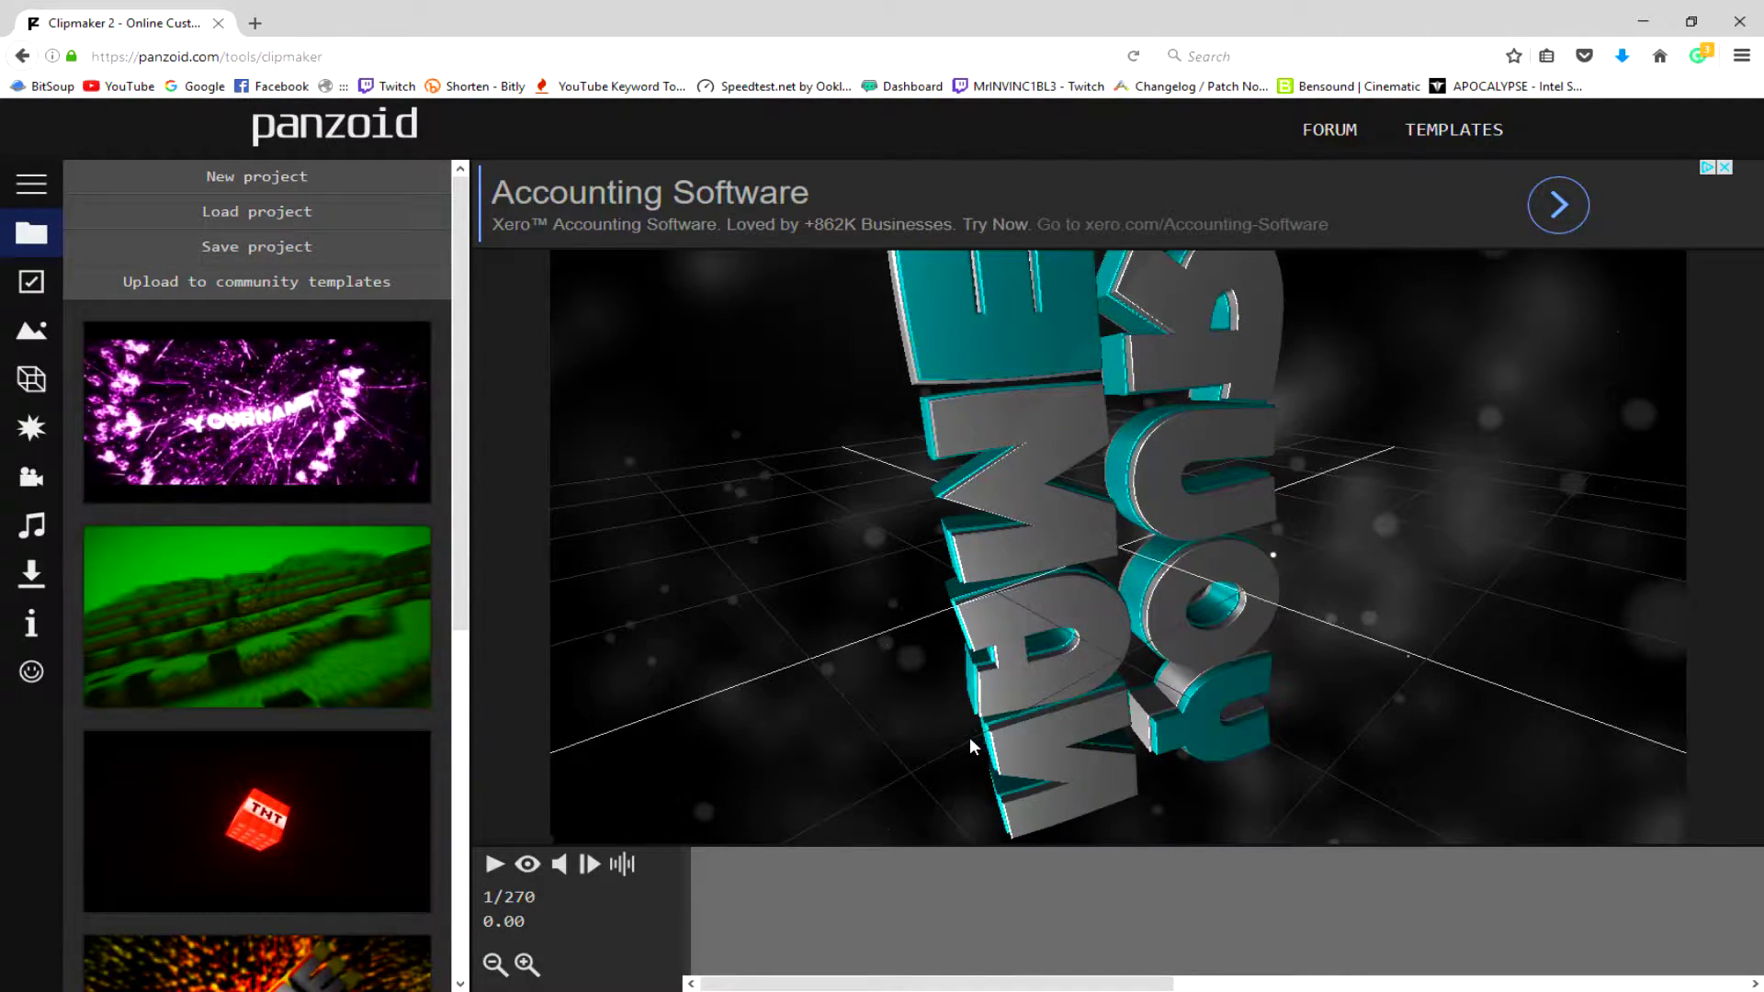
{"action": "mouse_move", "coordinate": [987, 659]}
{"action": "left_mouse_down"}
{"action": "mouse_move", "coordinate": [1222, 814]}
{"action": "mouse_move", "coordinate": [1046, 742]}
{"action": "mouse_move", "coordinate": [994, 608]}
{"action": "mouse_move", "coordinate": [993, 530]}
{"action": "mouse_move", "coordinate": [889, 486]}
{"action": "mouse_move", "coordinate": [797, 634]}
{"action": "mouse_move", "coordinate": [1233, 741]}
{"action": "mouse_move", "coordinate": [1636, 569]}
{"action": "mouse_move", "coordinate": [1499, 417]}
{"action": "mouse_move", "coordinate": [1453, 708]}
{"action": "mouse_move", "coordinate": [787, 642]}
{"action": "mouse_move", "coordinate": [878, 570]}
{"action": "mouse_move", "coordinate": [922, 598]}
{"action": "mouse_move", "coordinate": [717, 621]}
{"action": "mouse_move", "coordinate": [1017, 544]}
{"action": "mouse_move", "coordinate": [988, 781]}
{"action": "mouse_move", "coordinate": [850, 669]}
{"action": "mouse_move", "coordinate": [868, 619]}
{"action": "mouse_move", "coordinate": [953, 639]}
{"action": "left_mouse_up"}
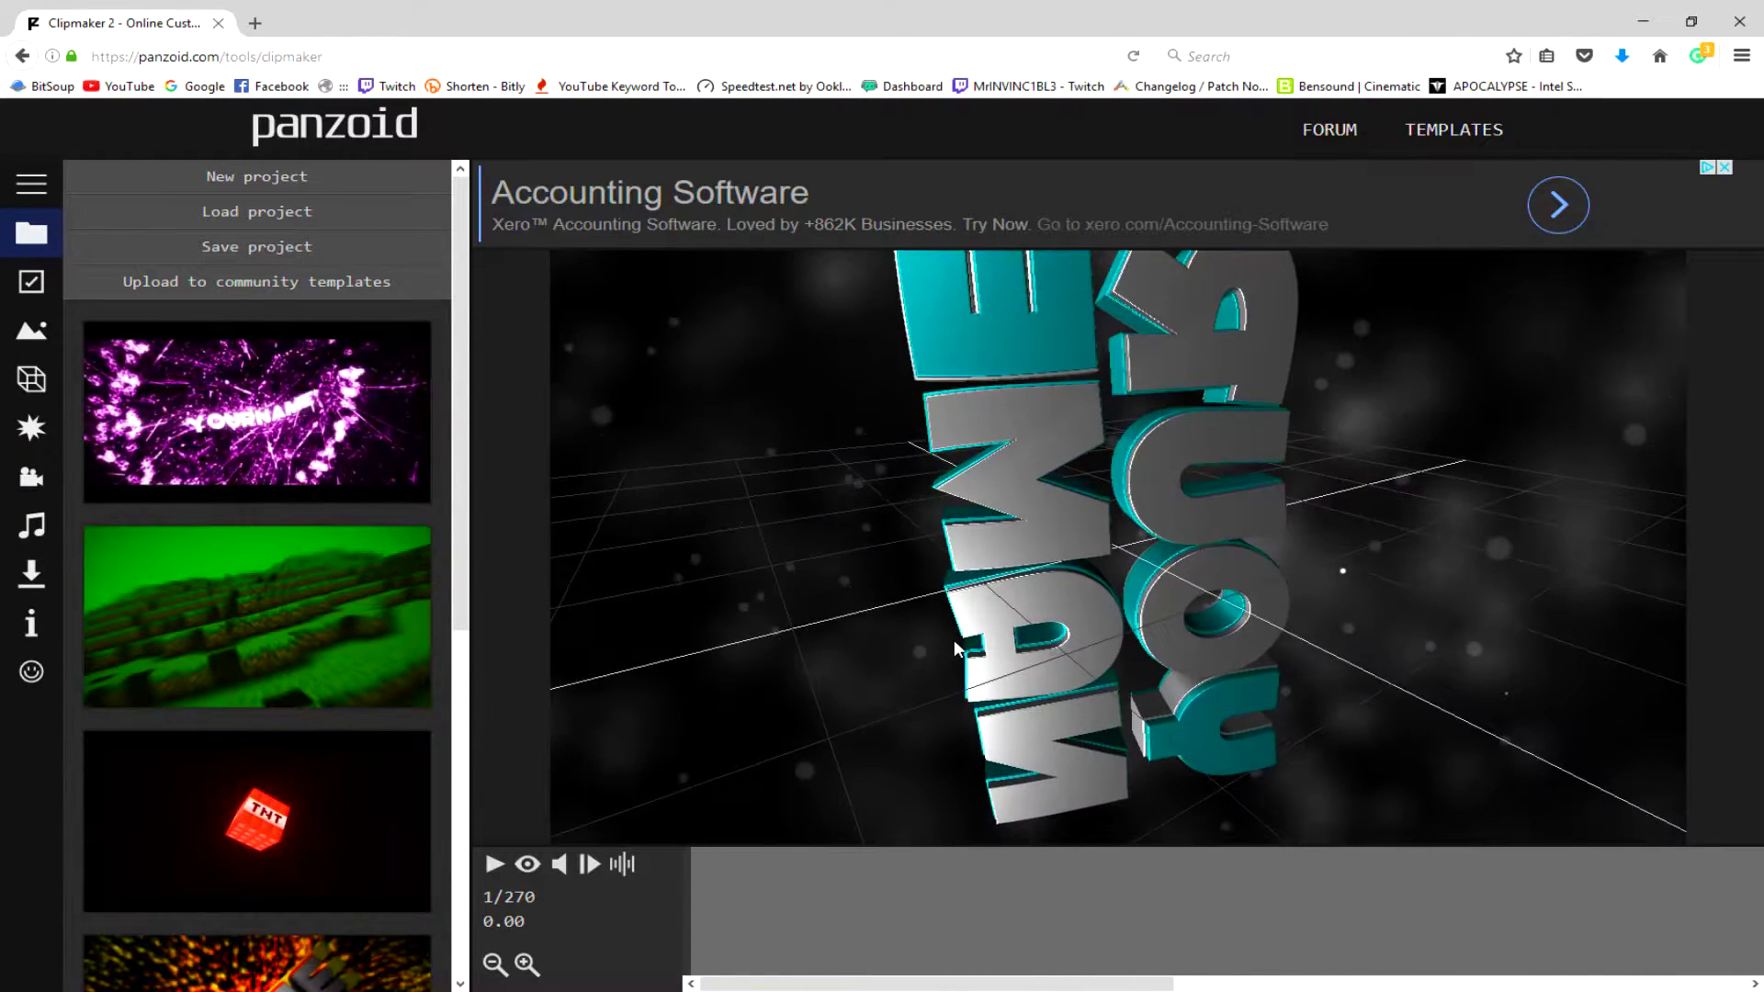
Play and pause the teal template in render view, then load the purple NAME template.
{"action": "left_click", "coordinate": [526, 865]}
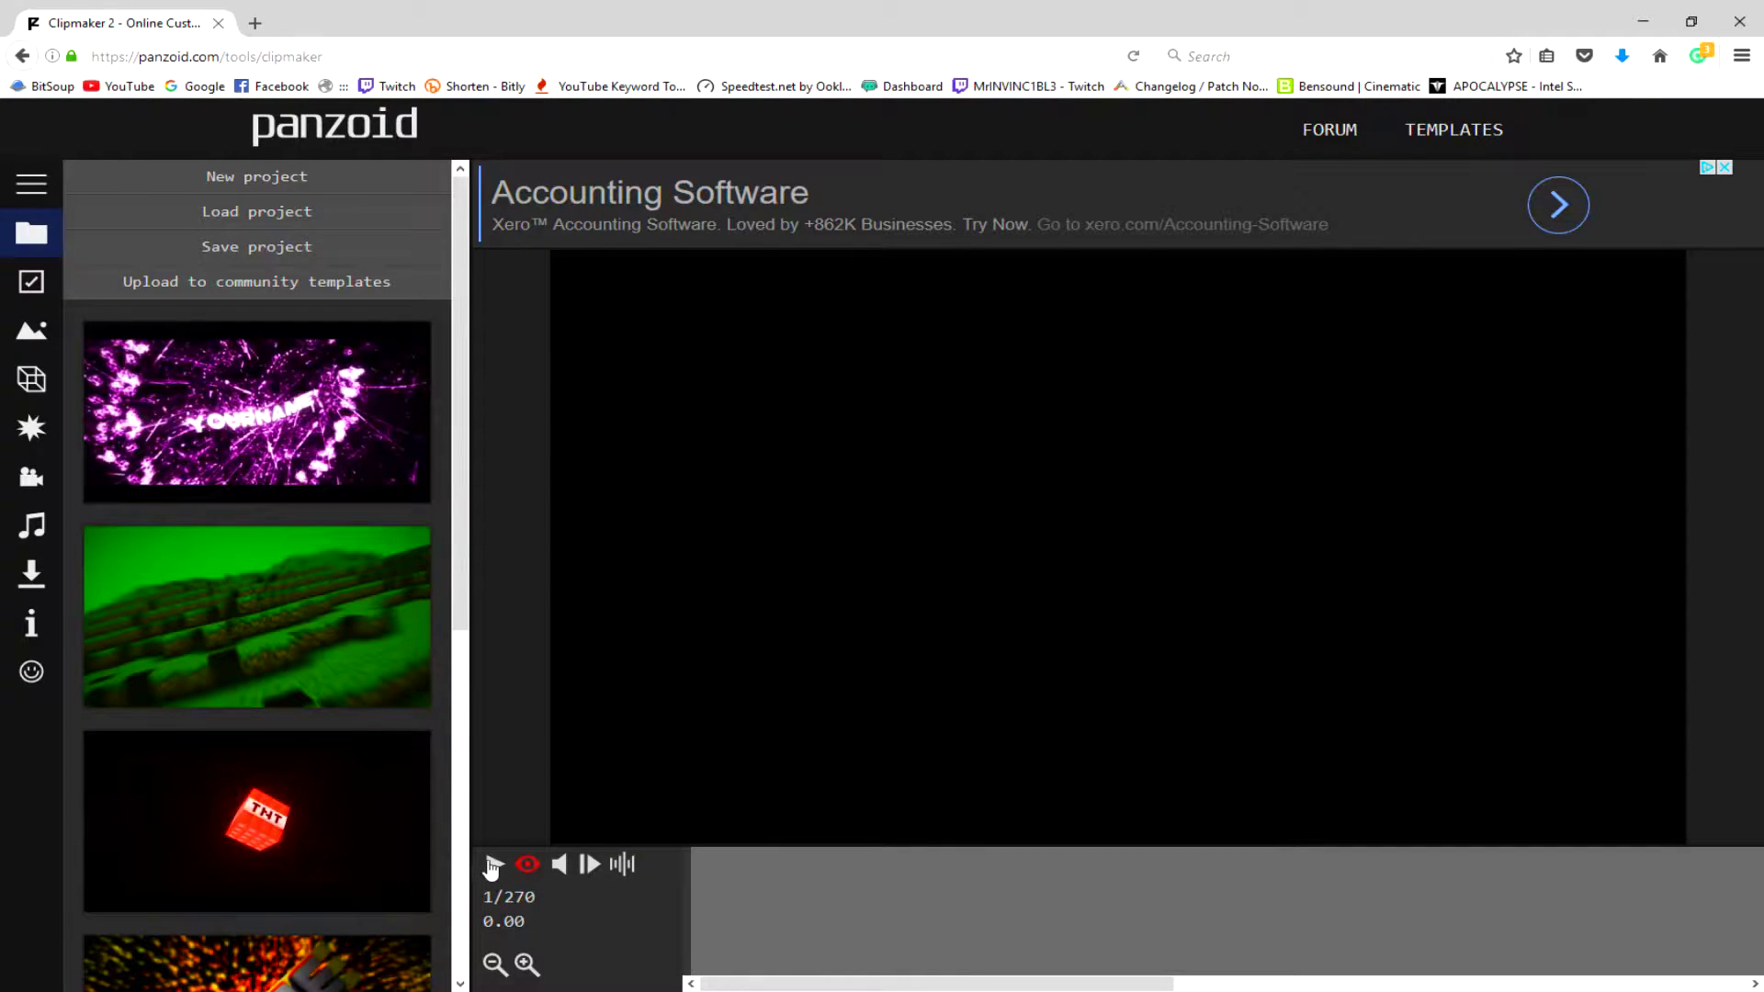
{"action": "left_click", "coordinate": [493, 865]}
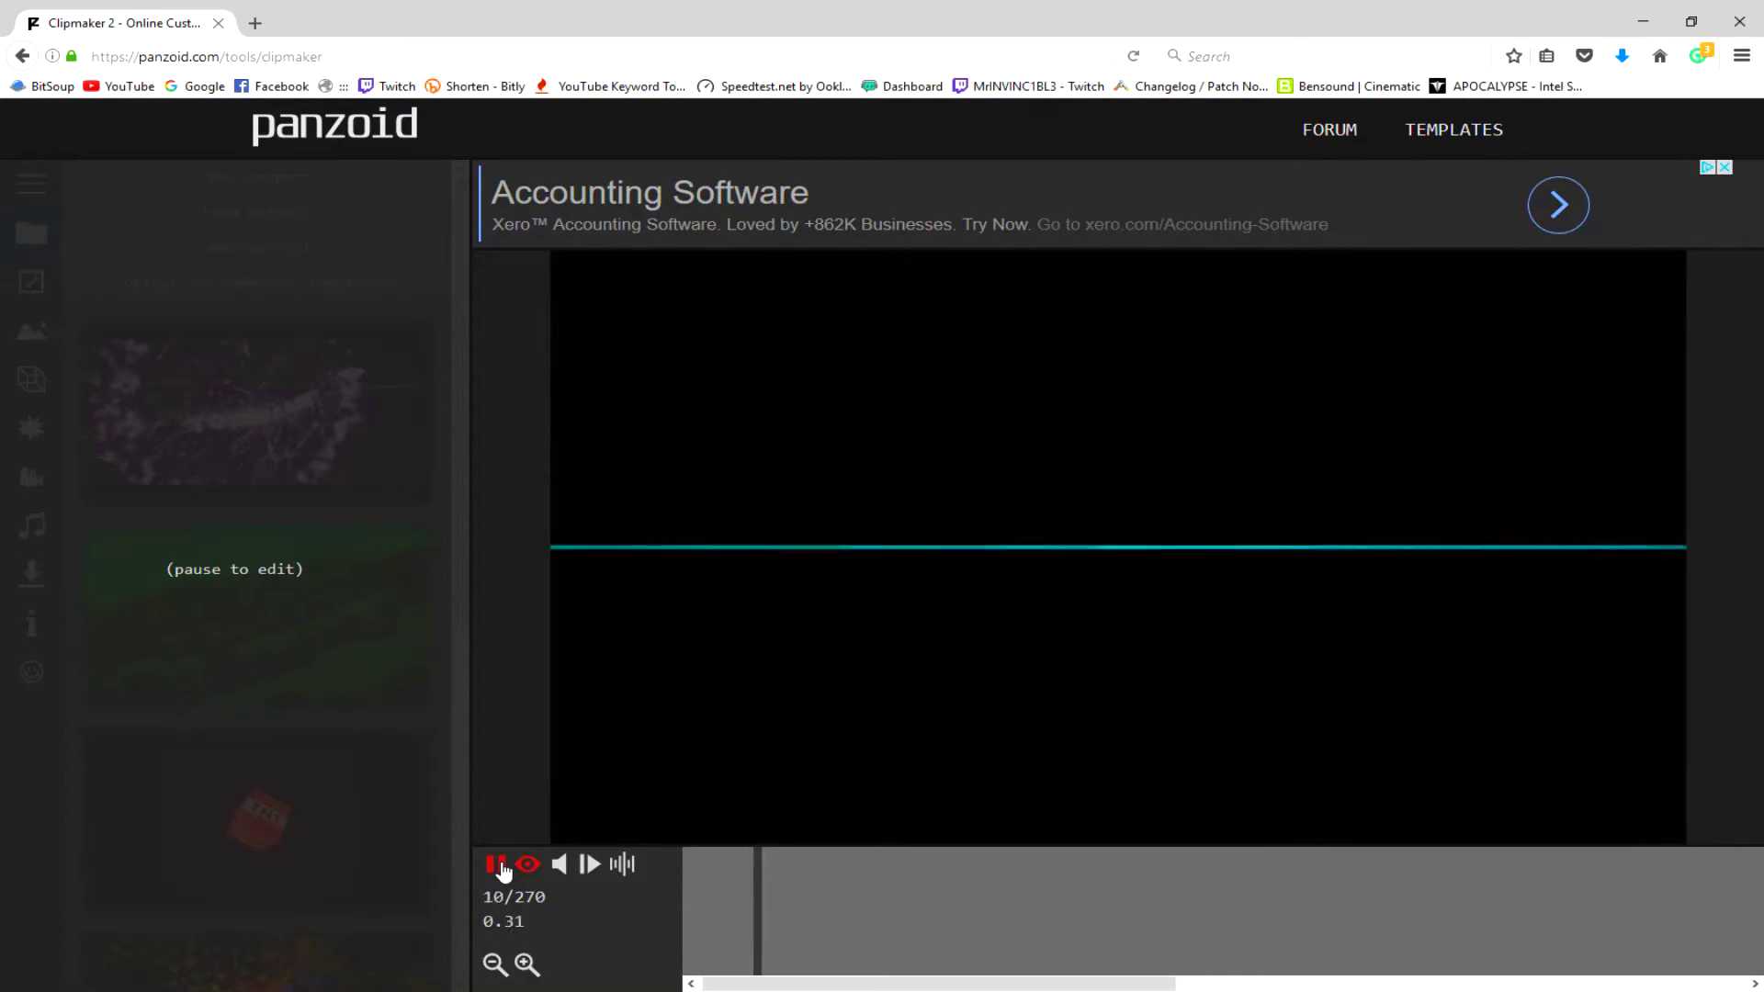
{"action": "left_click", "coordinate": [501, 868]}
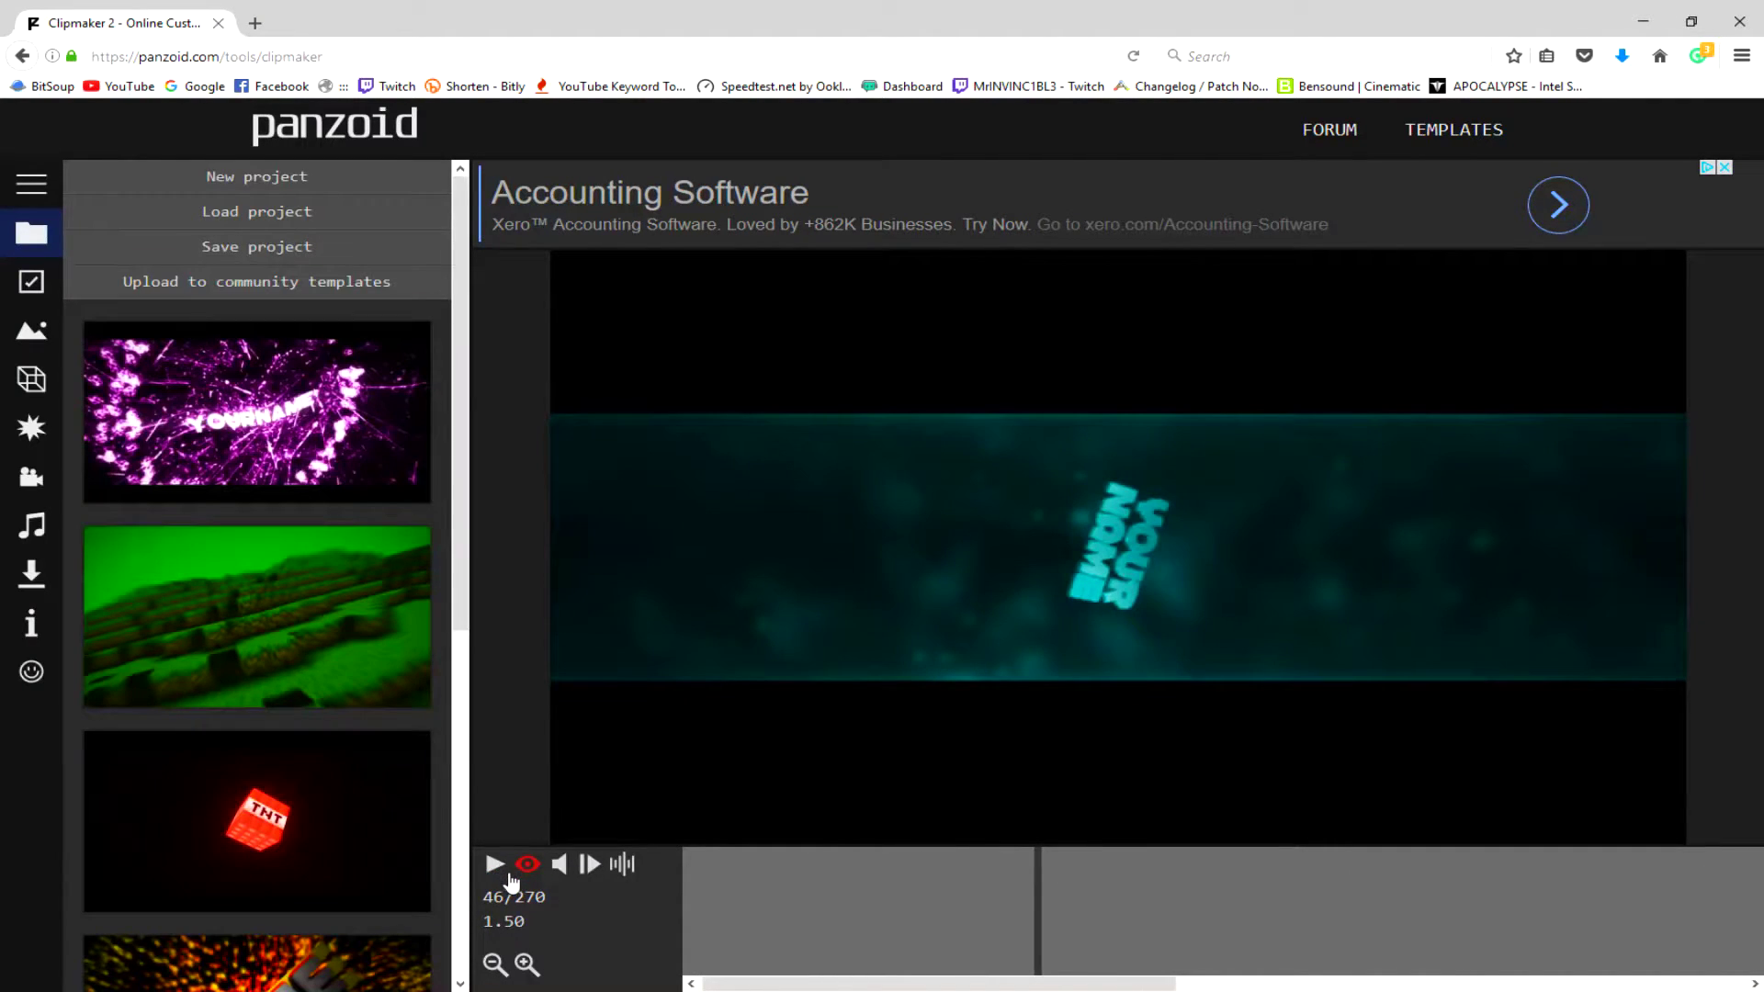
{"action": "scroll", "coordinate": [319, 589], "scroll_direction": "down", "scroll_amount": 2}
{"action": "scroll", "coordinate": [321, 590], "scroll_direction": "down", "scroll_amount": 2}
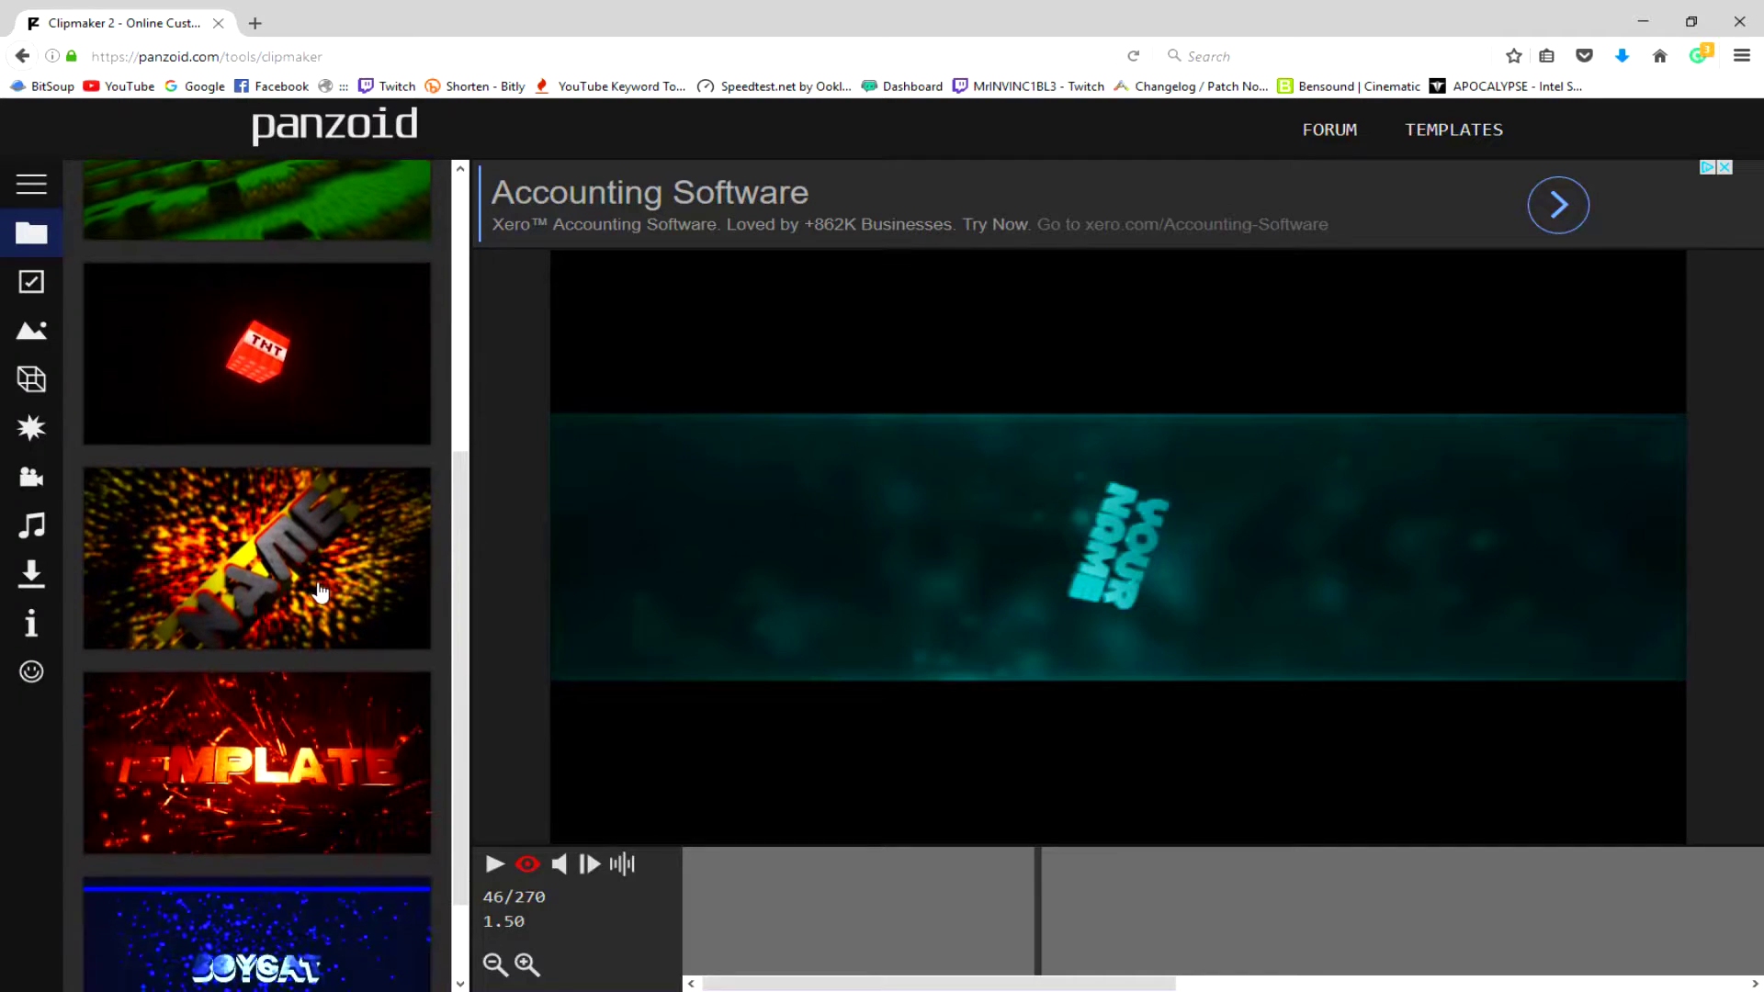
{"action": "left_click", "coordinate": [332, 772]}
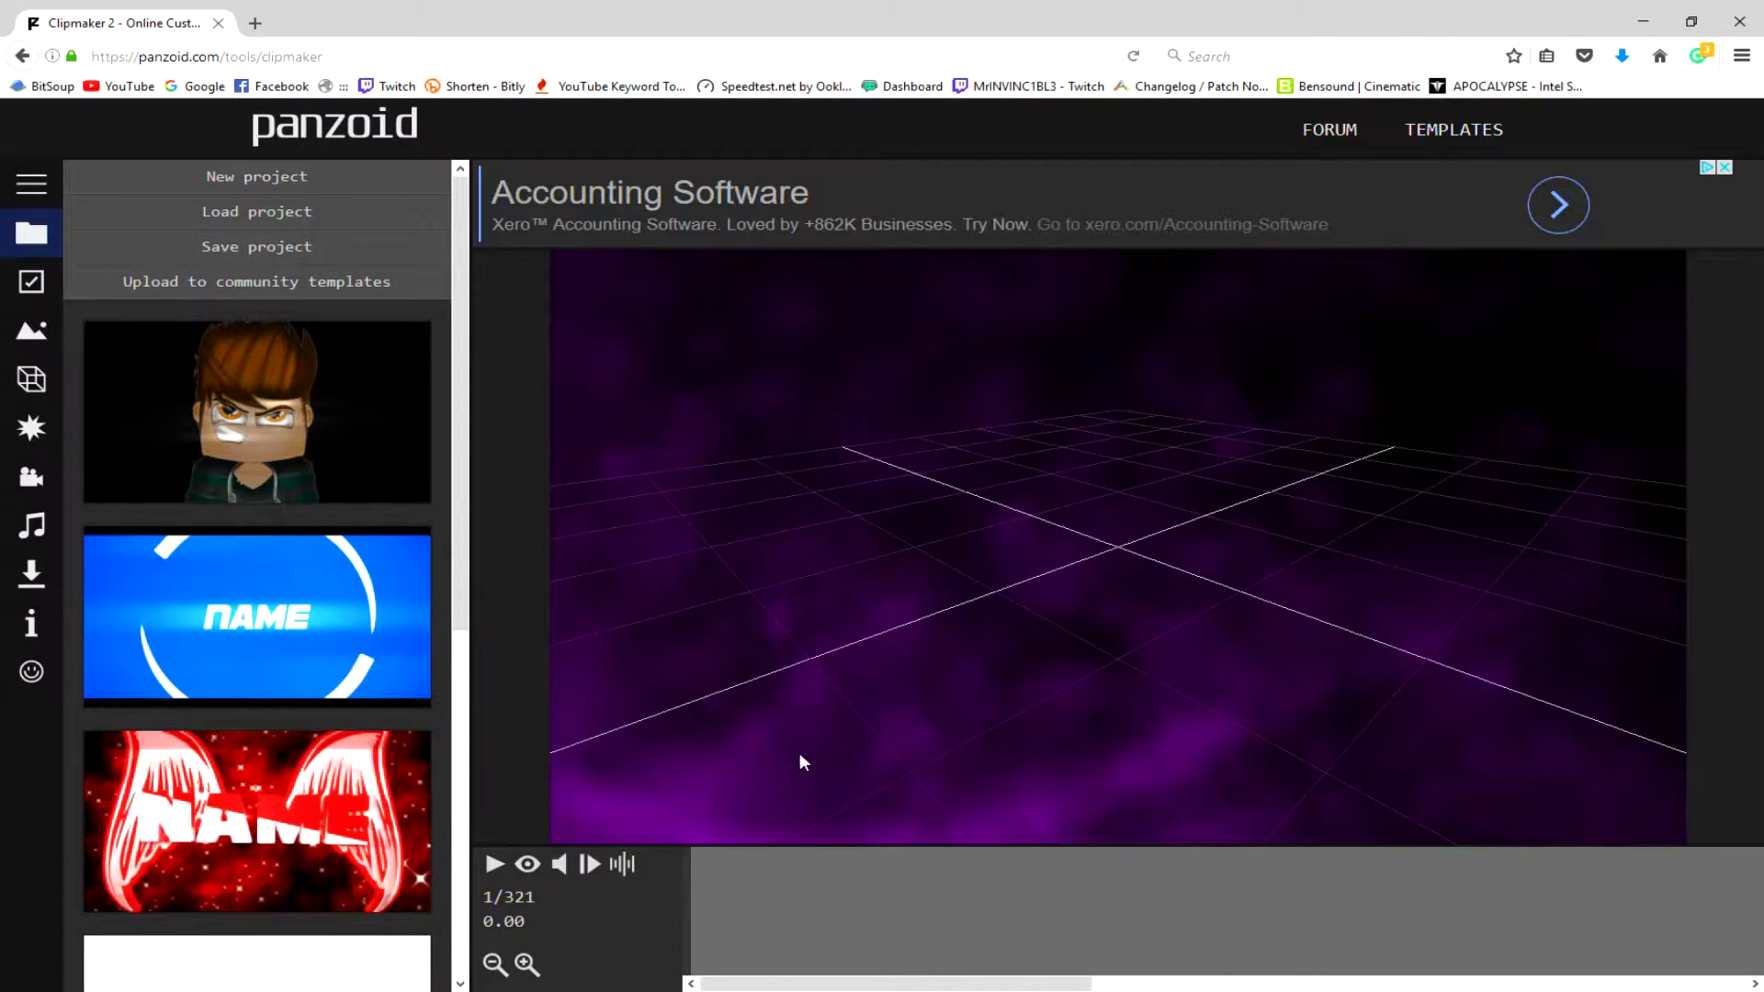
Orbit the purple scene to reveal the NAME text and play it in render view.
{"action": "left_click_drag", "start_coordinate": [799, 762], "coordinate": [808, 665]}
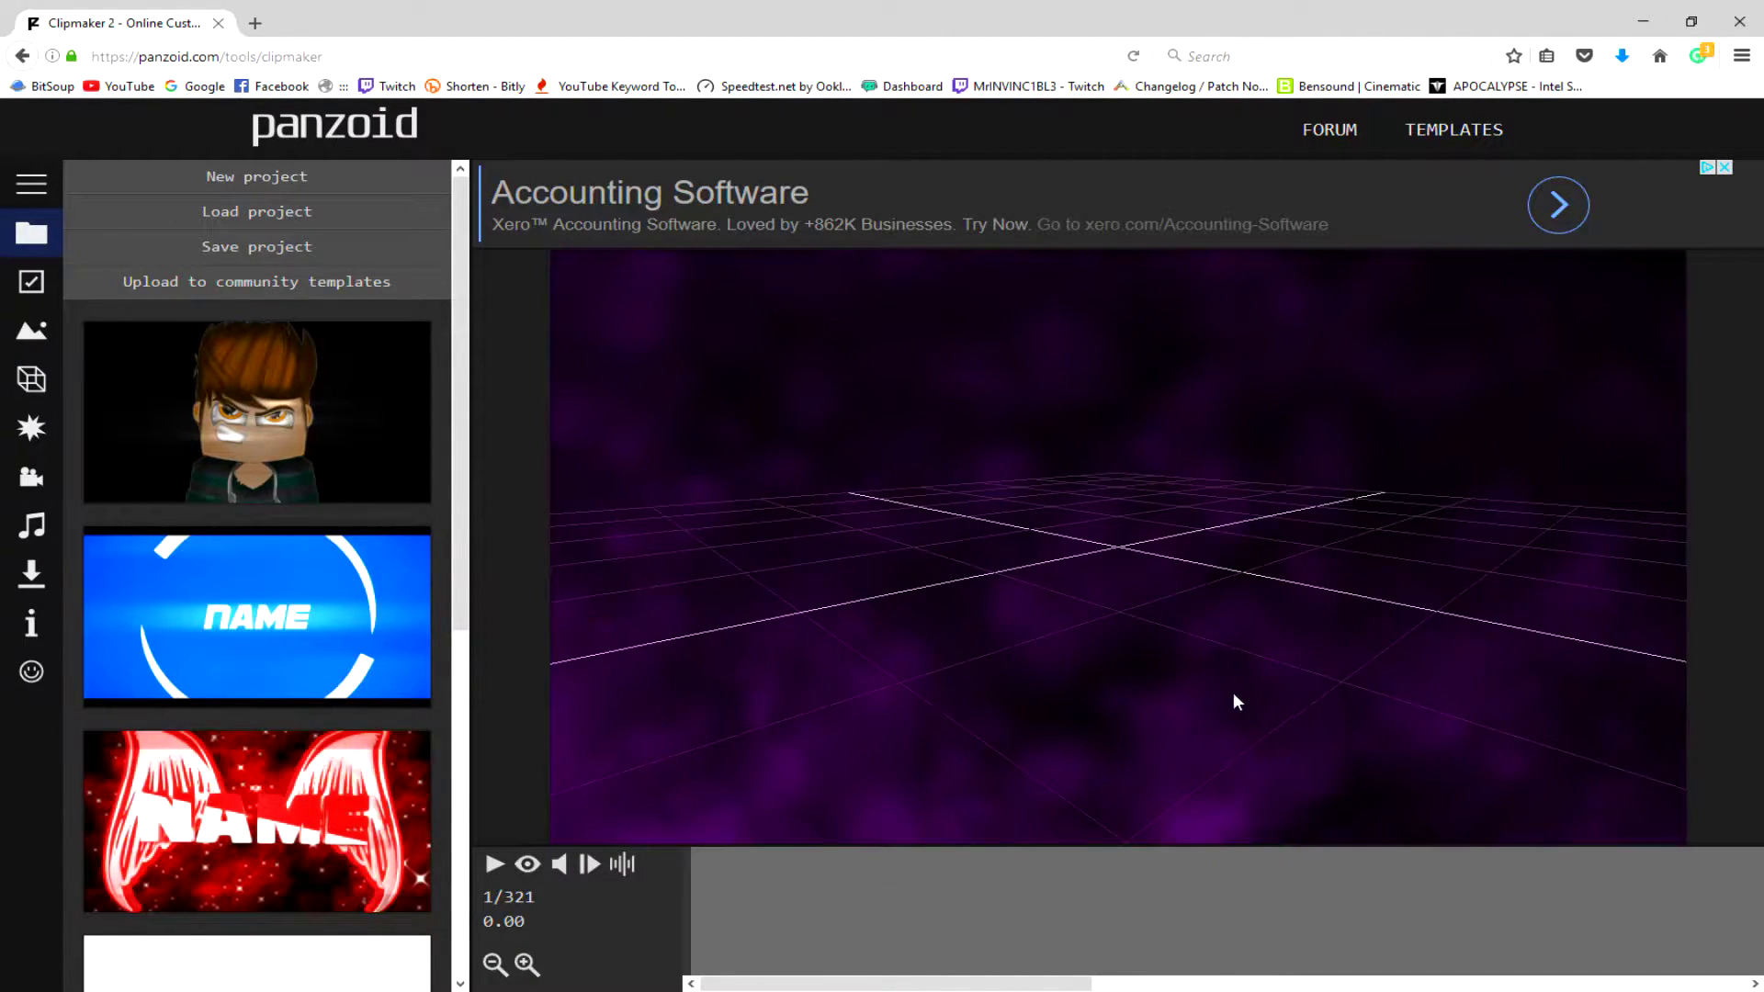
{"action": "mouse_move", "coordinate": [1151, 563]}
{"action": "left_mouse_down"}
{"action": "mouse_move", "coordinate": [1200, 574]}
{"action": "mouse_move", "coordinate": [1145, 583]}
{"action": "mouse_move", "coordinate": [1150, 388]}
{"action": "mouse_move", "coordinate": [1217, 325]}
{"action": "mouse_move", "coordinate": [1363, 322]}
{"action": "mouse_move", "coordinate": [1374, 505]}
{"action": "mouse_move", "coordinate": [1230, 515]}
{"action": "mouse_move", "coordinate": [1330, 480]}
{"action": "mouse_move", "coordinate": [1300, 516]}
{"action": "left_mouse_up"}
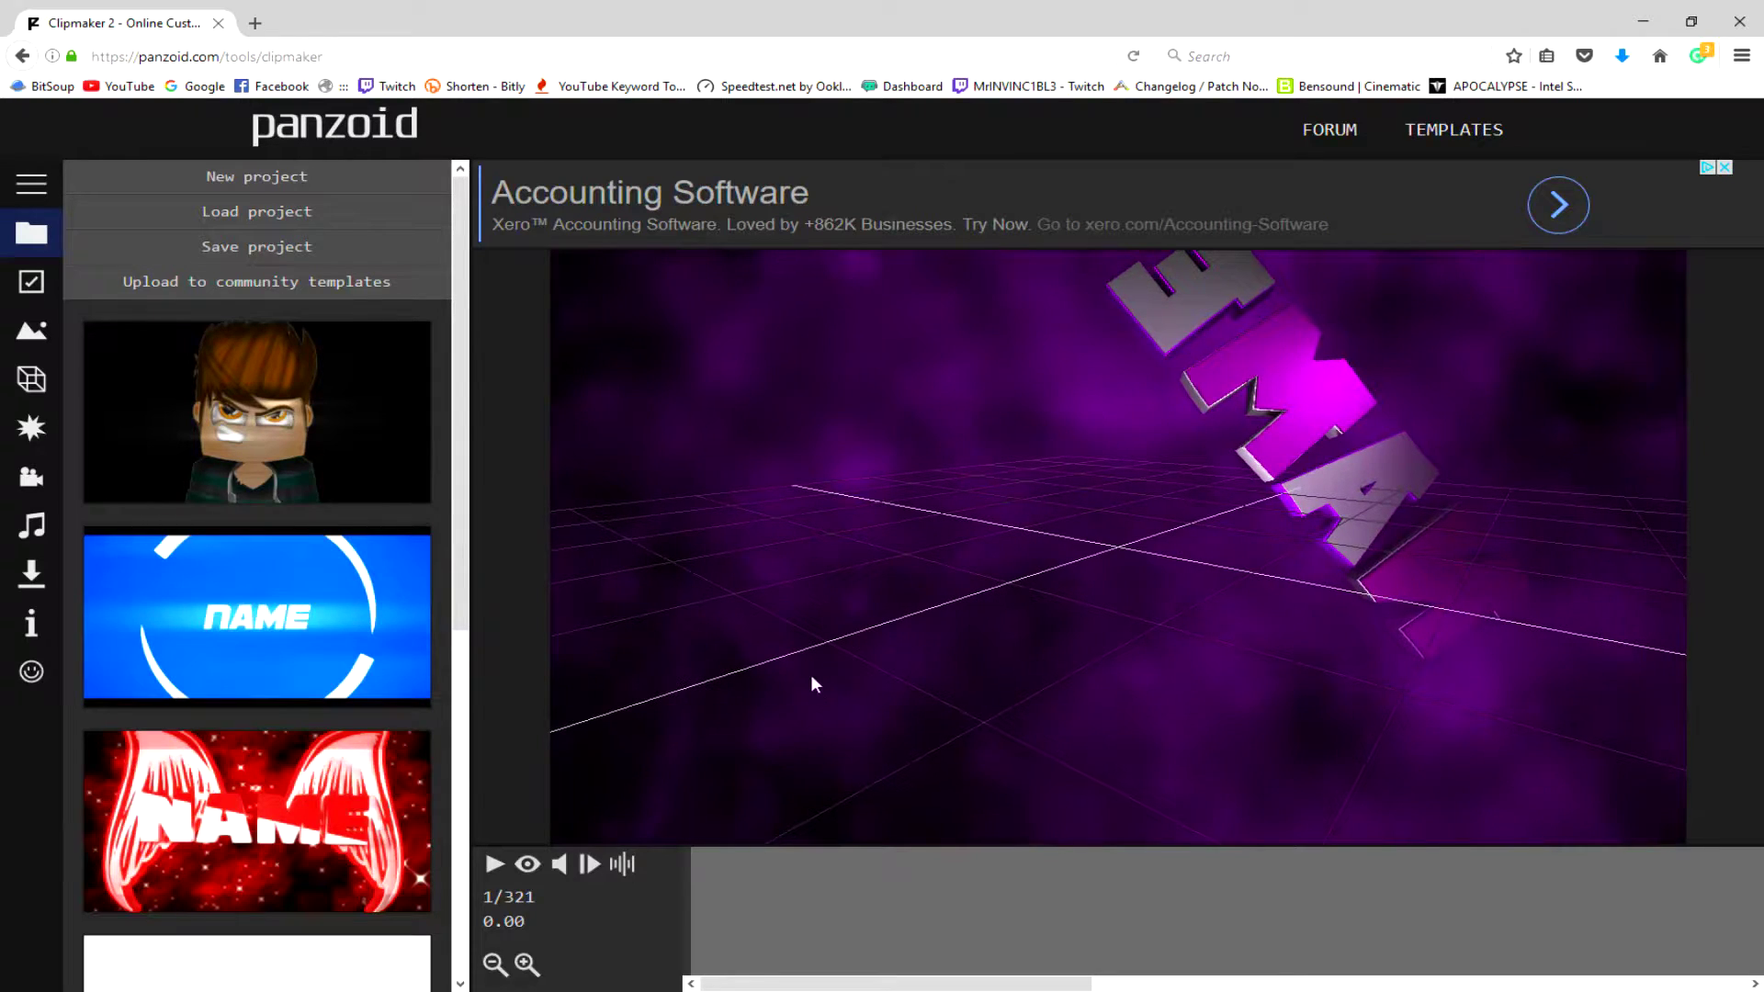
{"action": "left_click", "coordinate": [528, 882]}
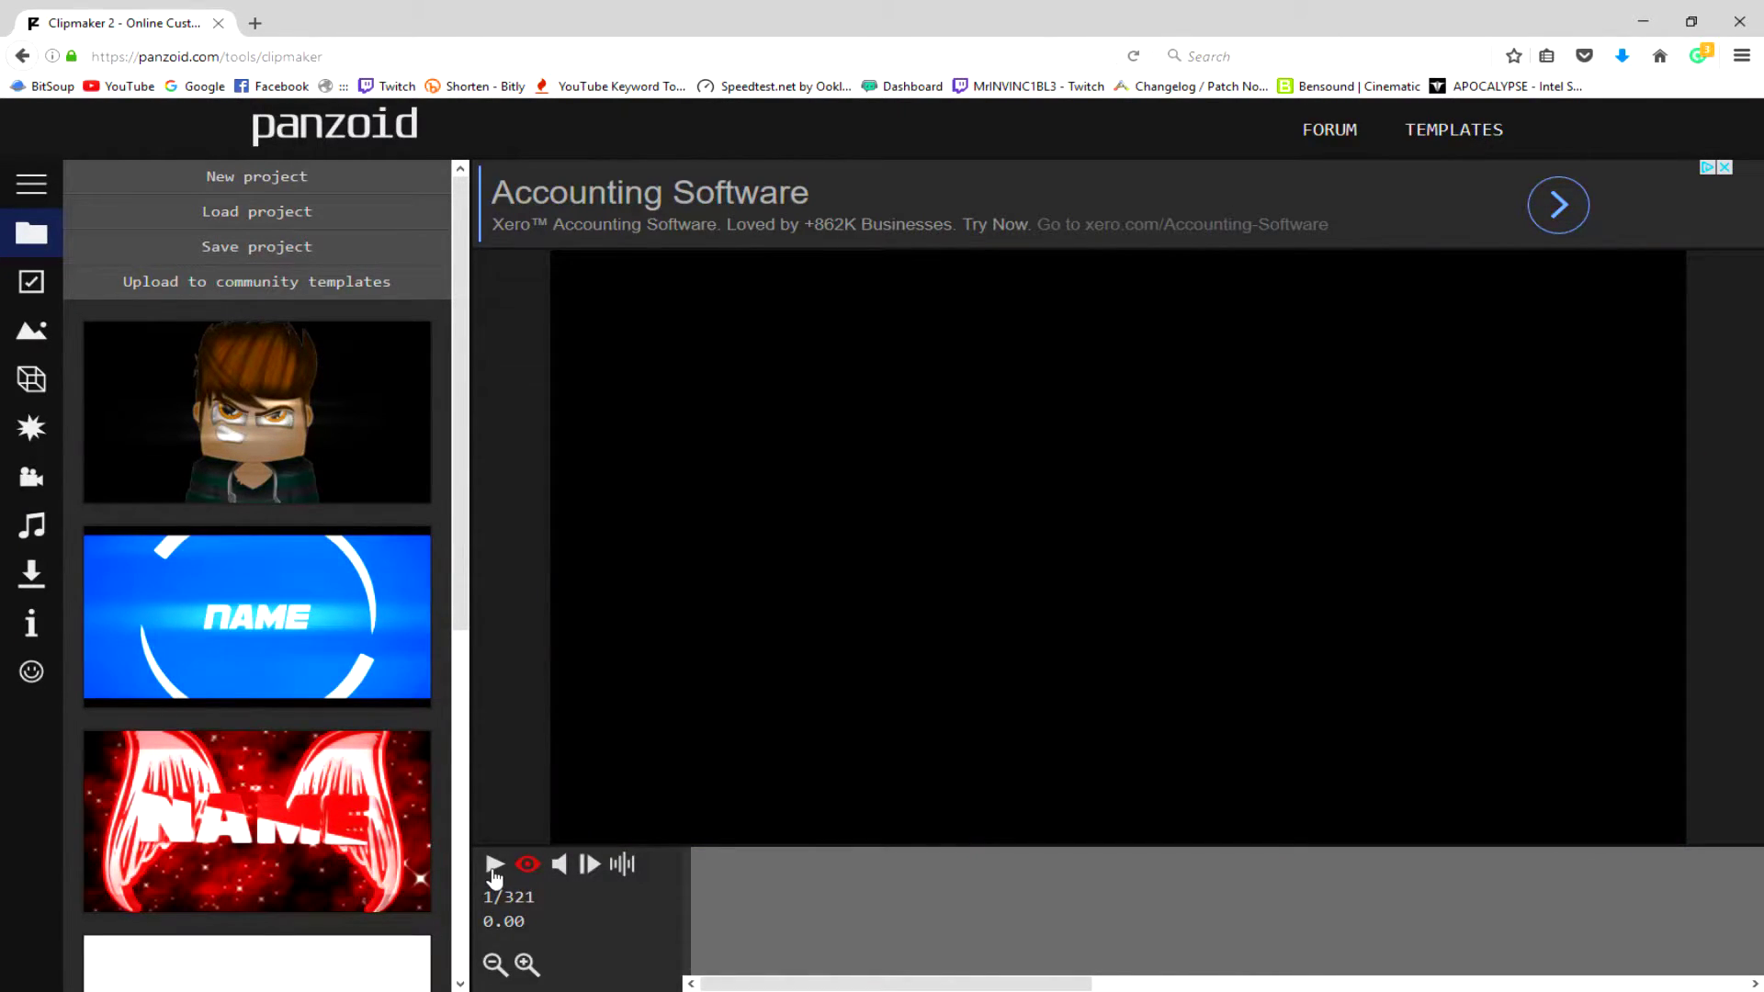
{"action": "left_click", "coordinate": [493, 866]}
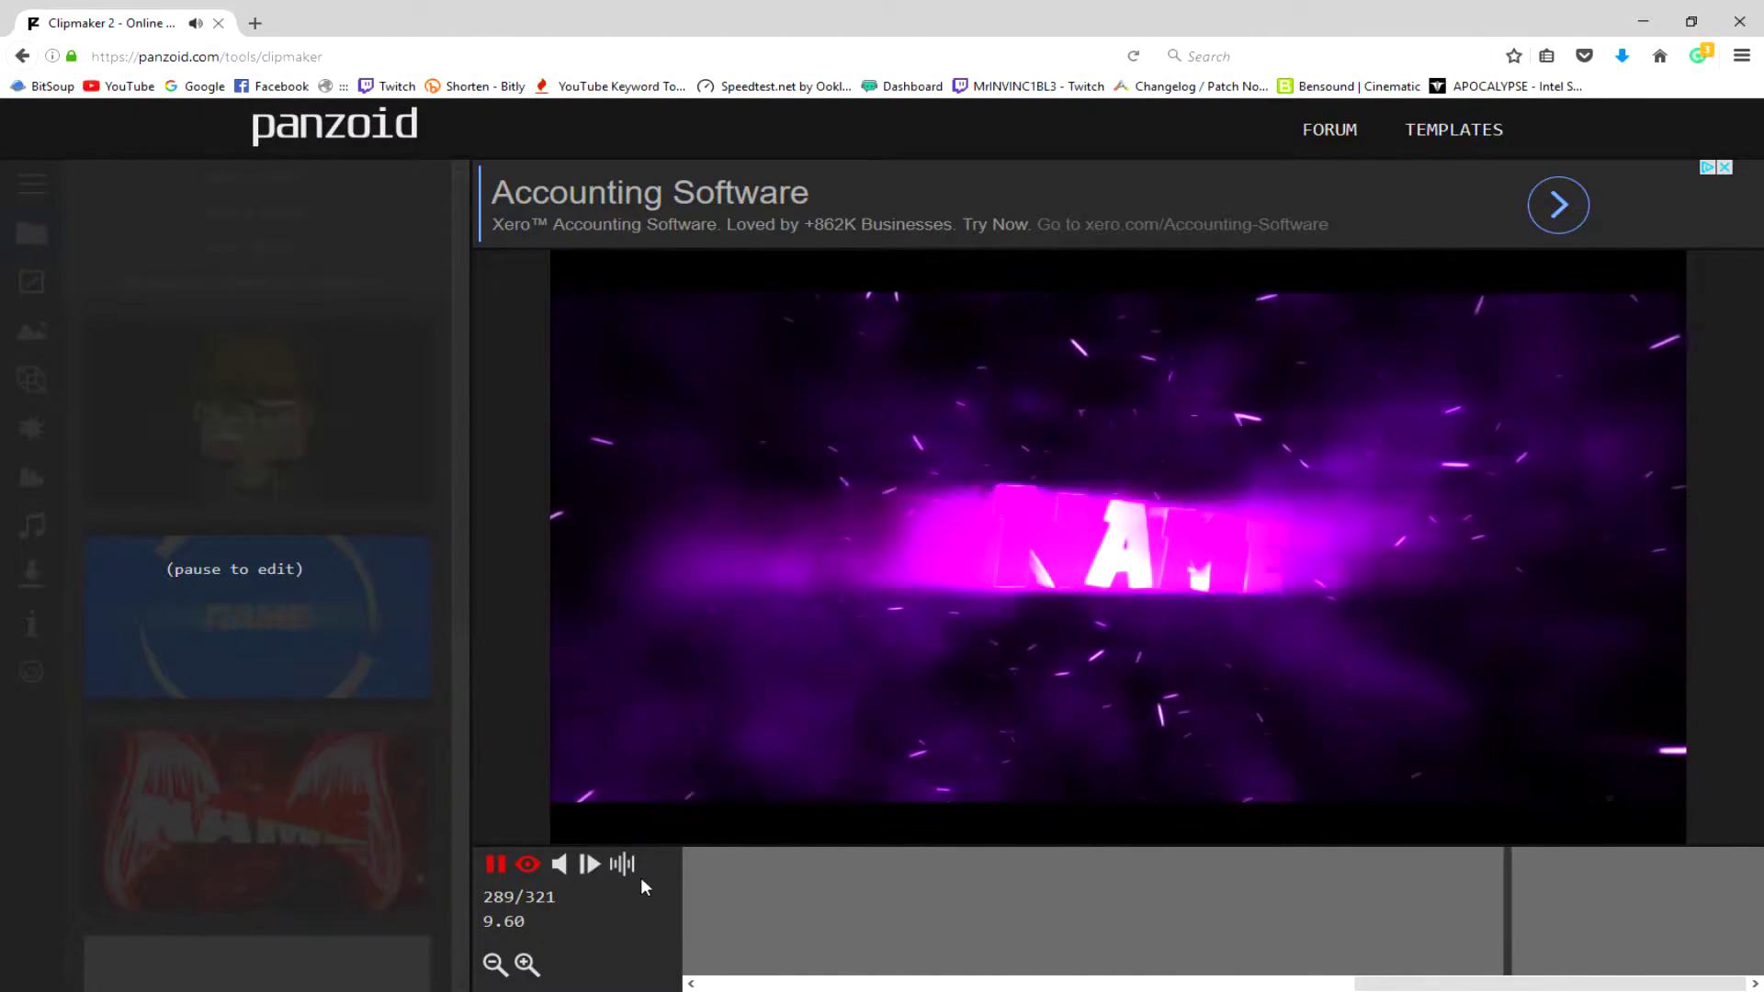
Stop the purple NAME intro at frame 195 of 321 and show the sidebar section names.
{"action": "left_click", "coordinate": [496, 866]}
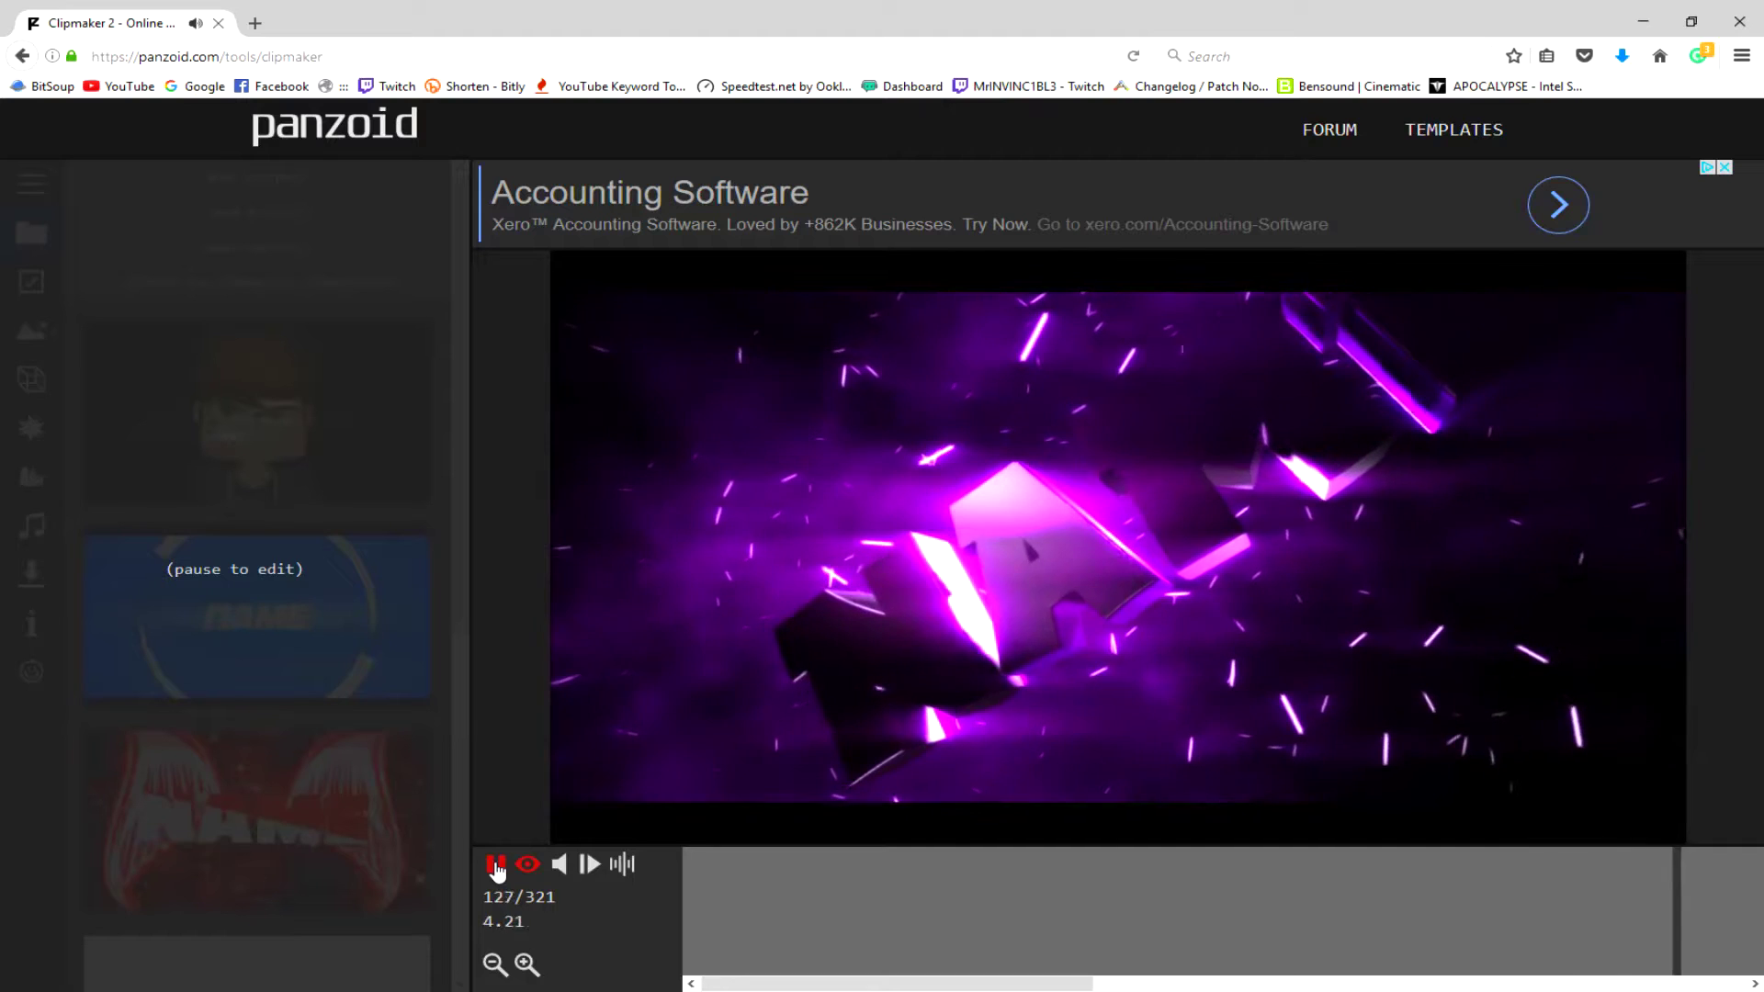
{"action": "left_click", "coordinate": [496, 865]}
{"action": "left_click", "coordinate": [496, 866]}
{"action": "left_click", "coordinate": [497, 865]}
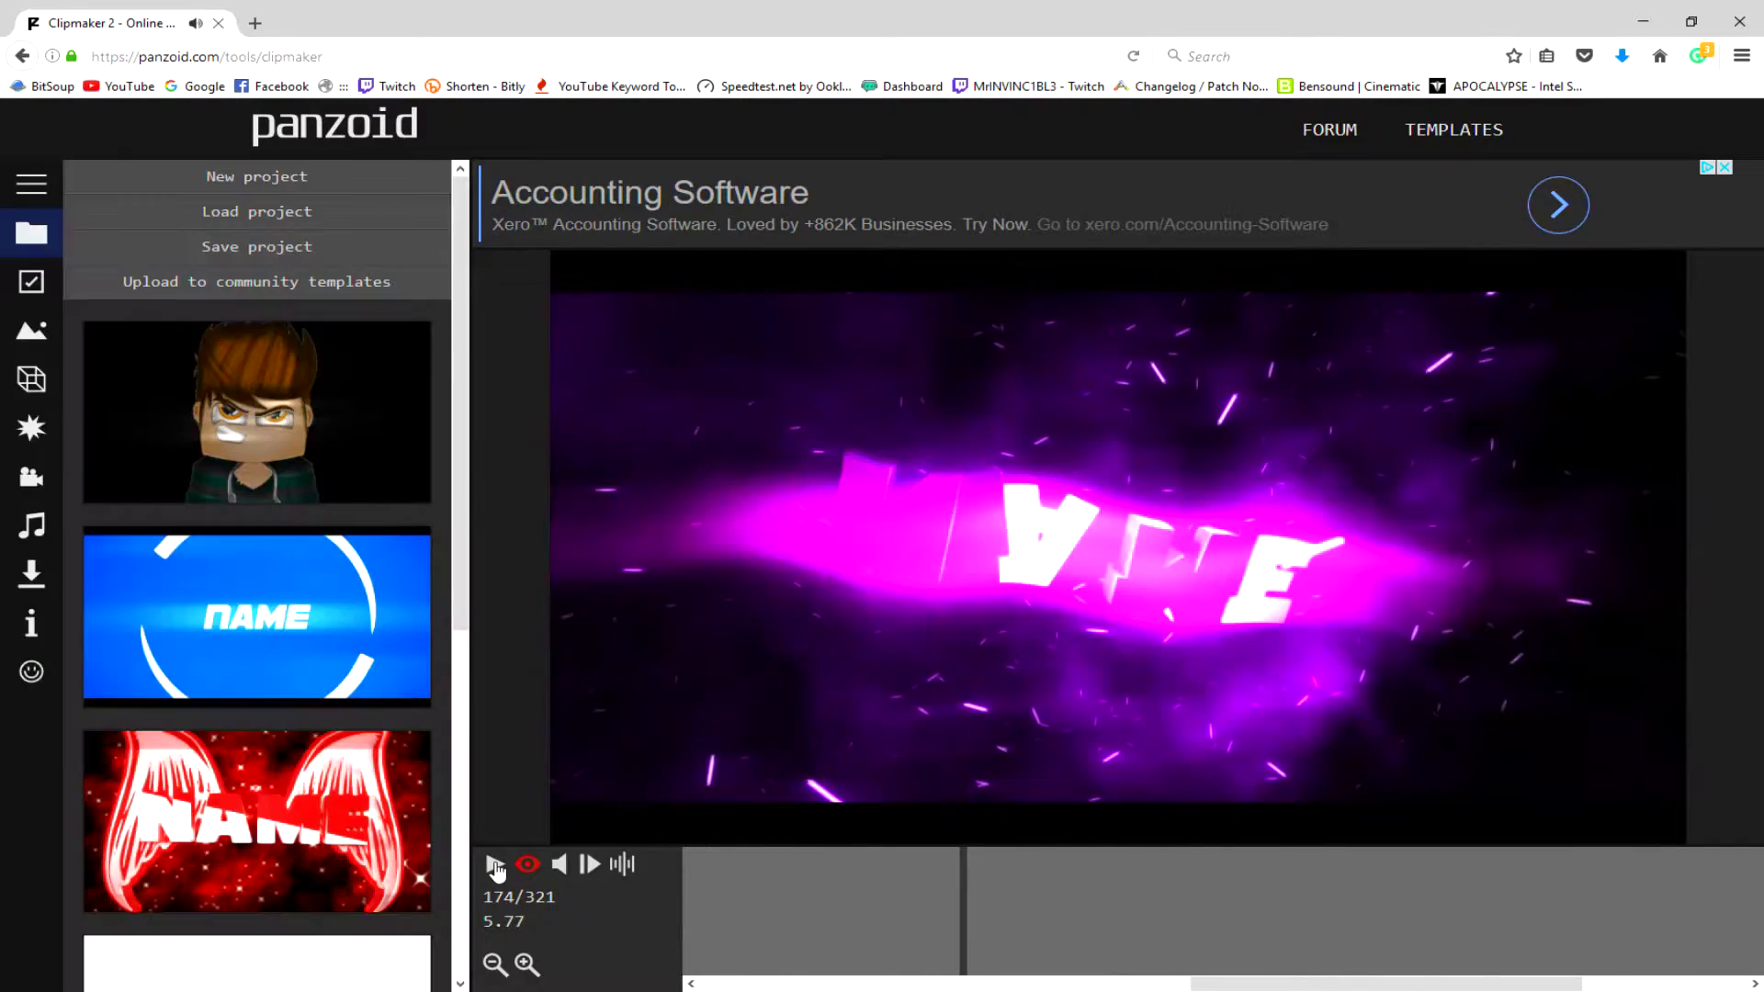
{"action": "left_click", "coordinate": [496, 865]}
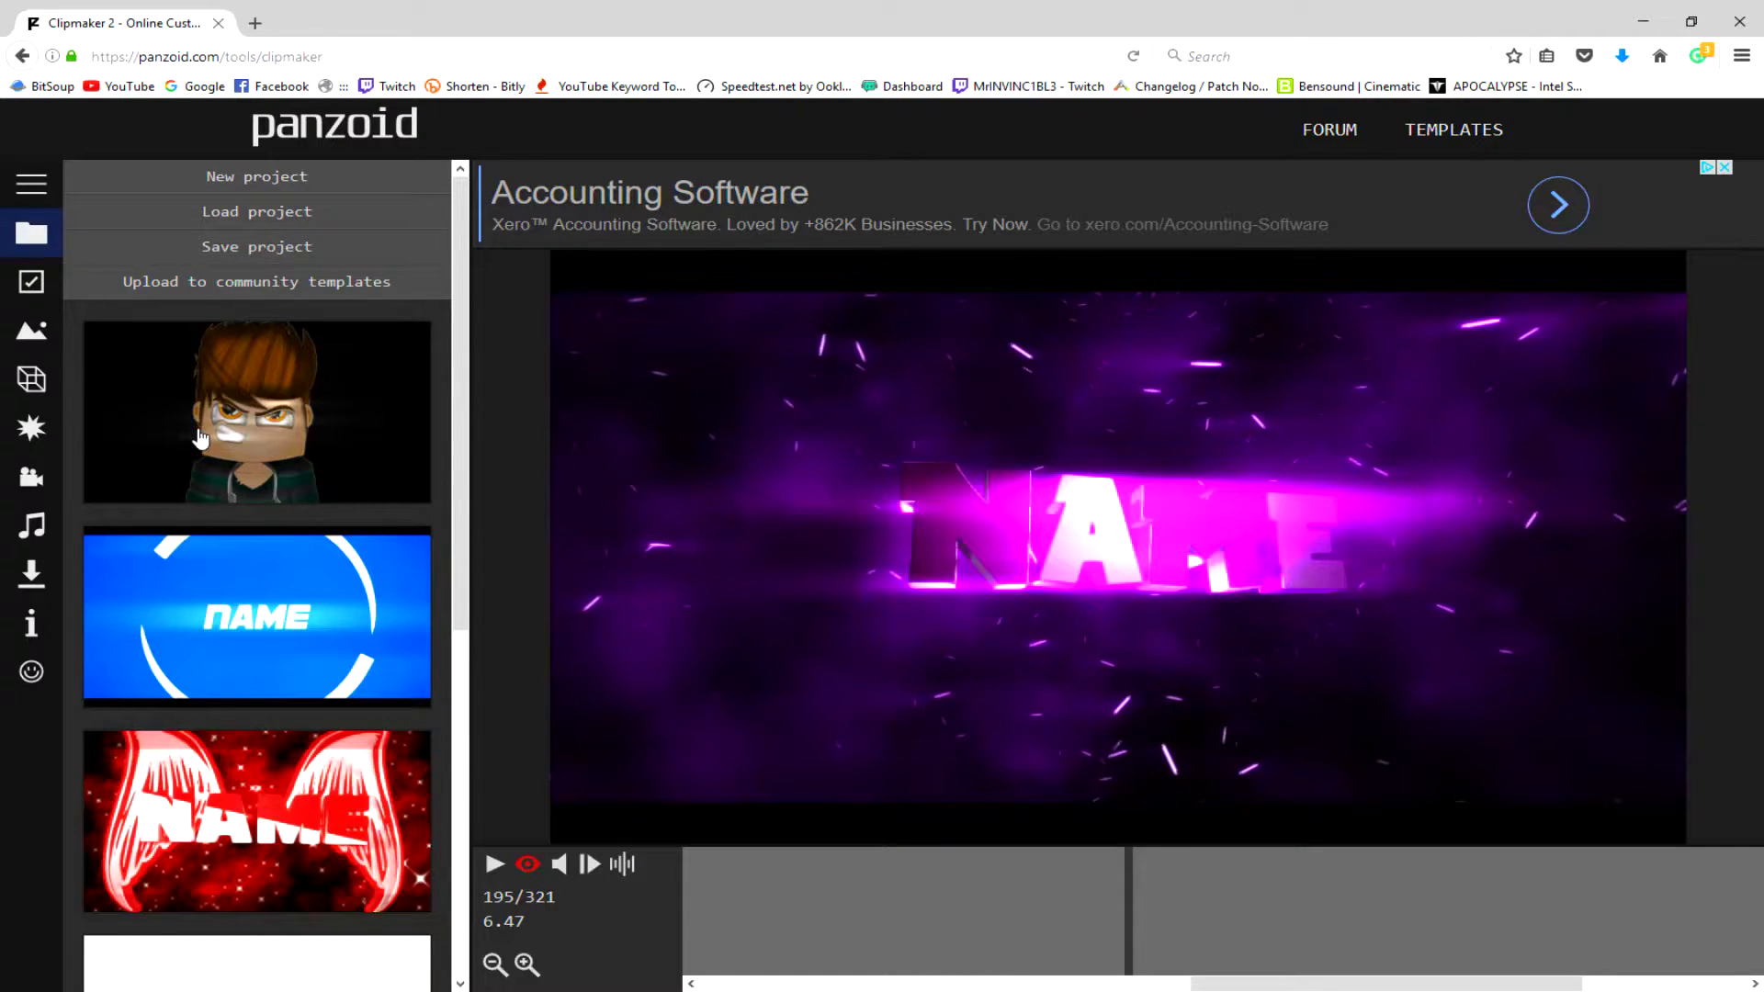
{"action": "left_click", "coordinate": [31, 183]}
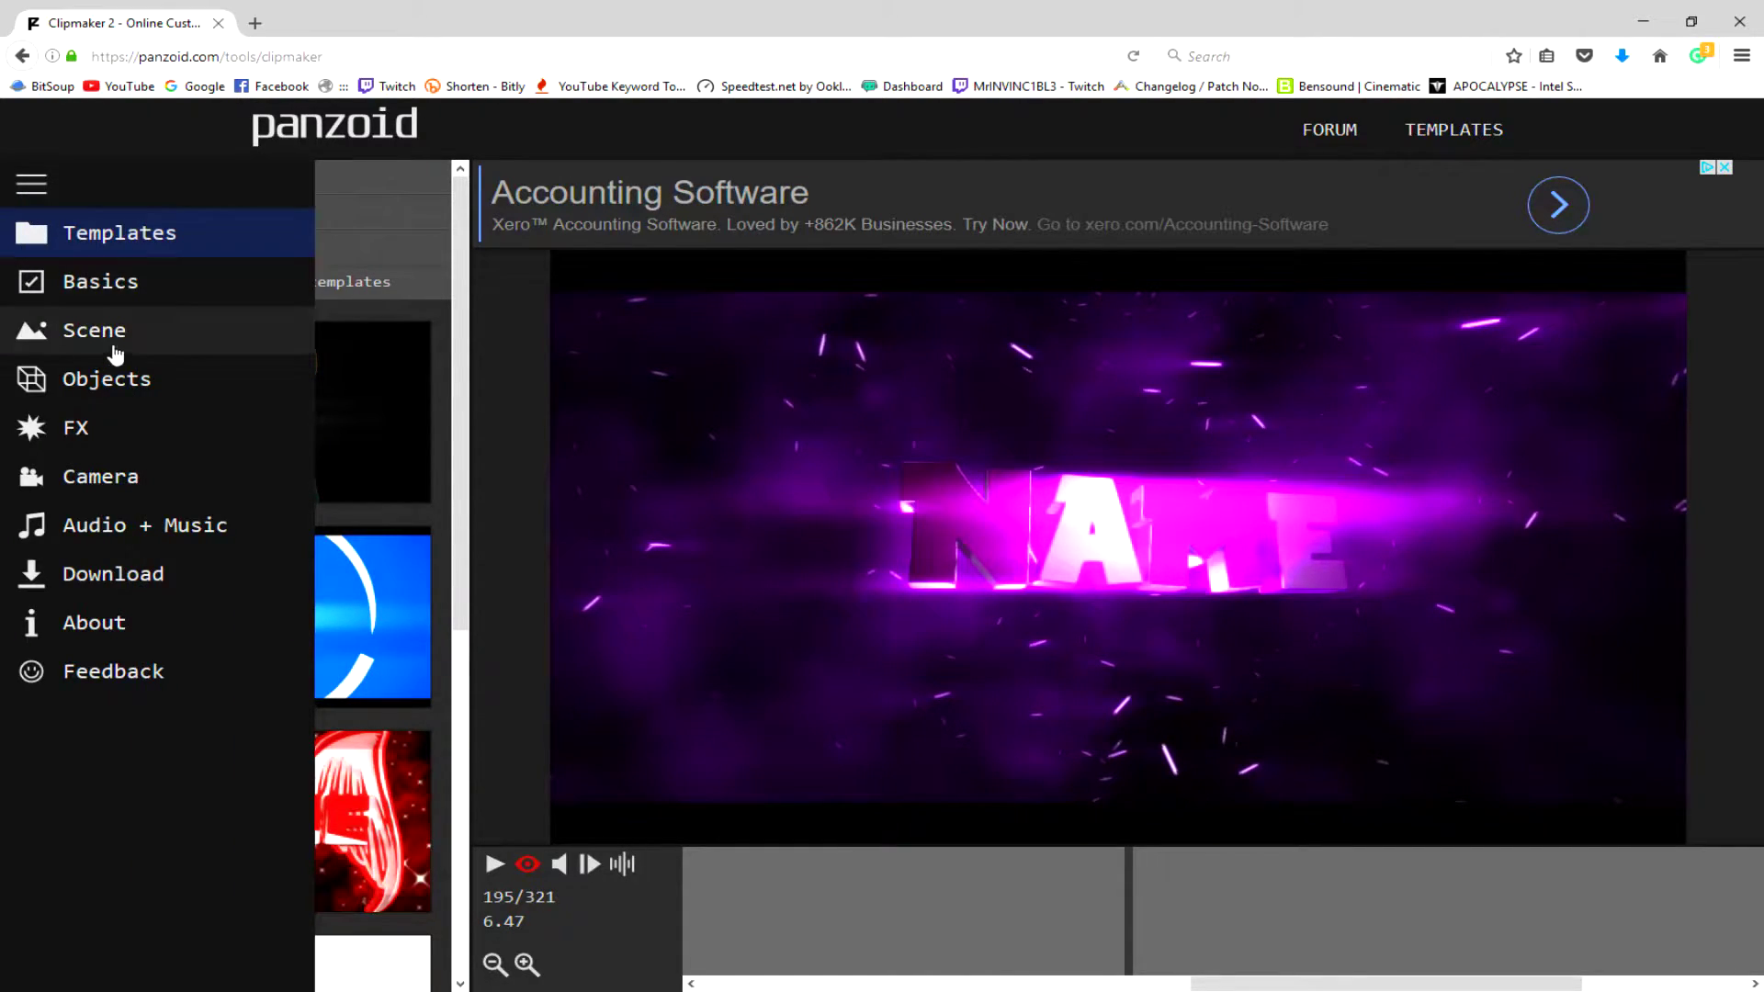
In the scene object list, change both N letter objects to J.
{"action": "left_click", "coordinate": [32, 187]}
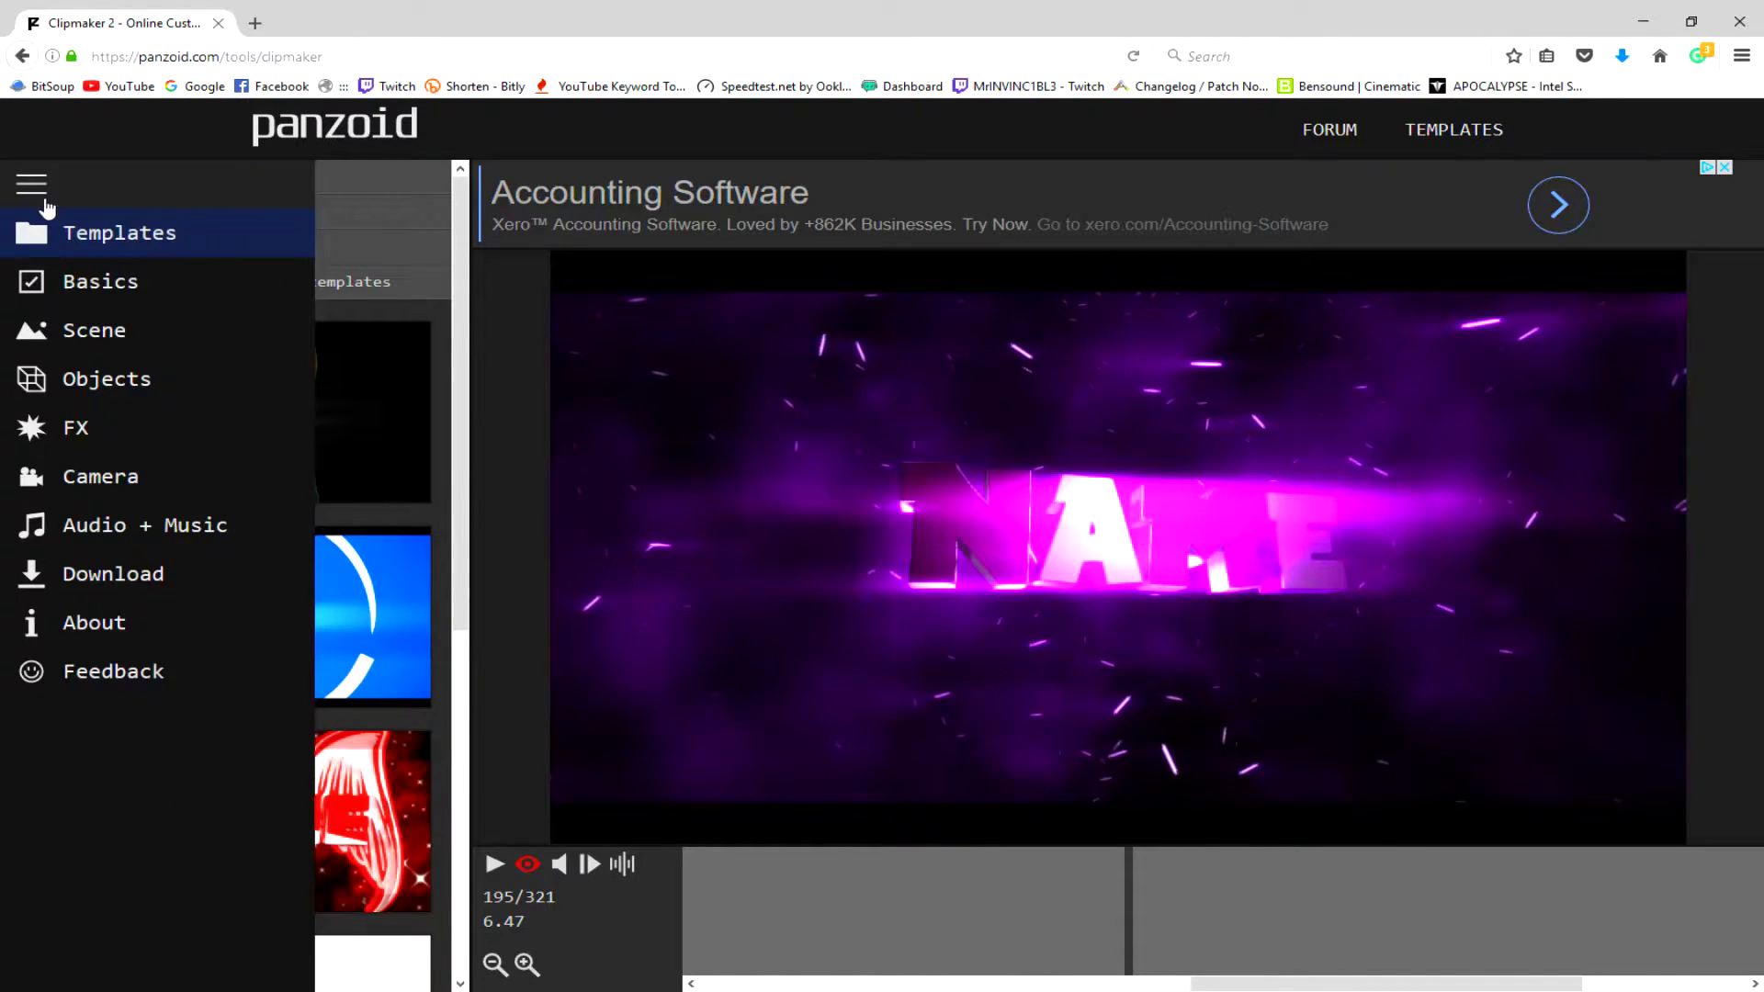
{"action": "left_click", "coordinate": [134, 385]}
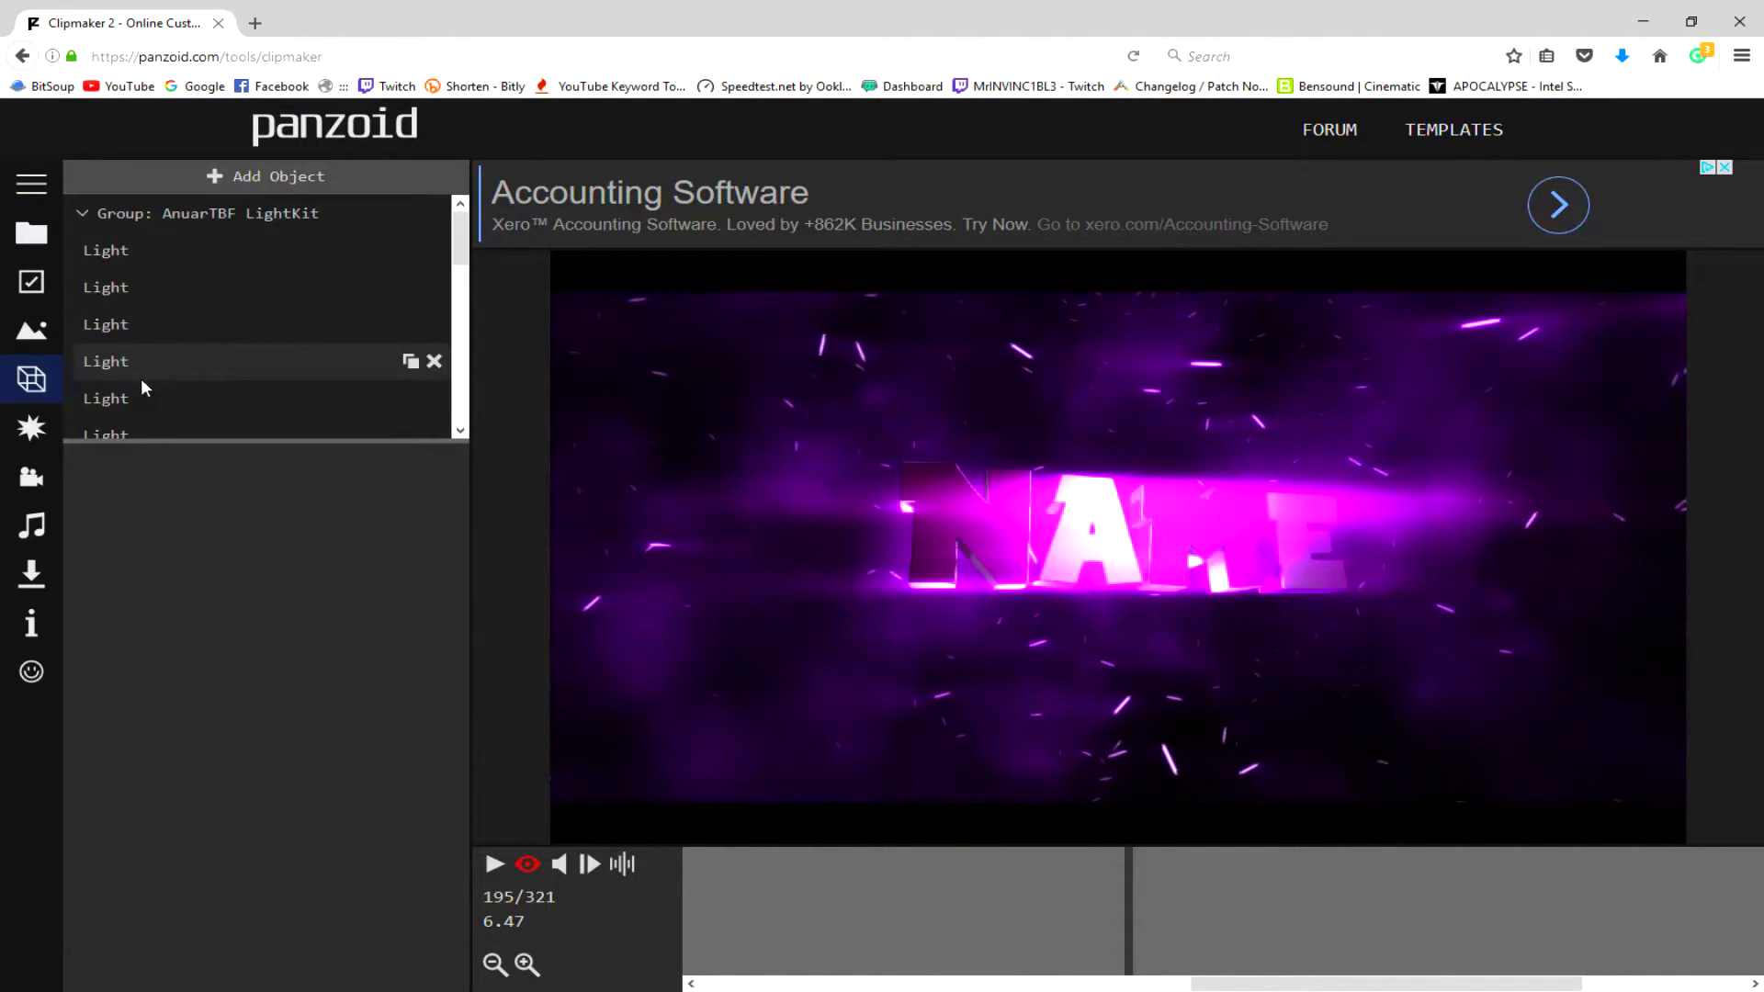
{"action": "left_click_drag", "start_coordinate": [458, 241], "coordinate": [462, 356]}
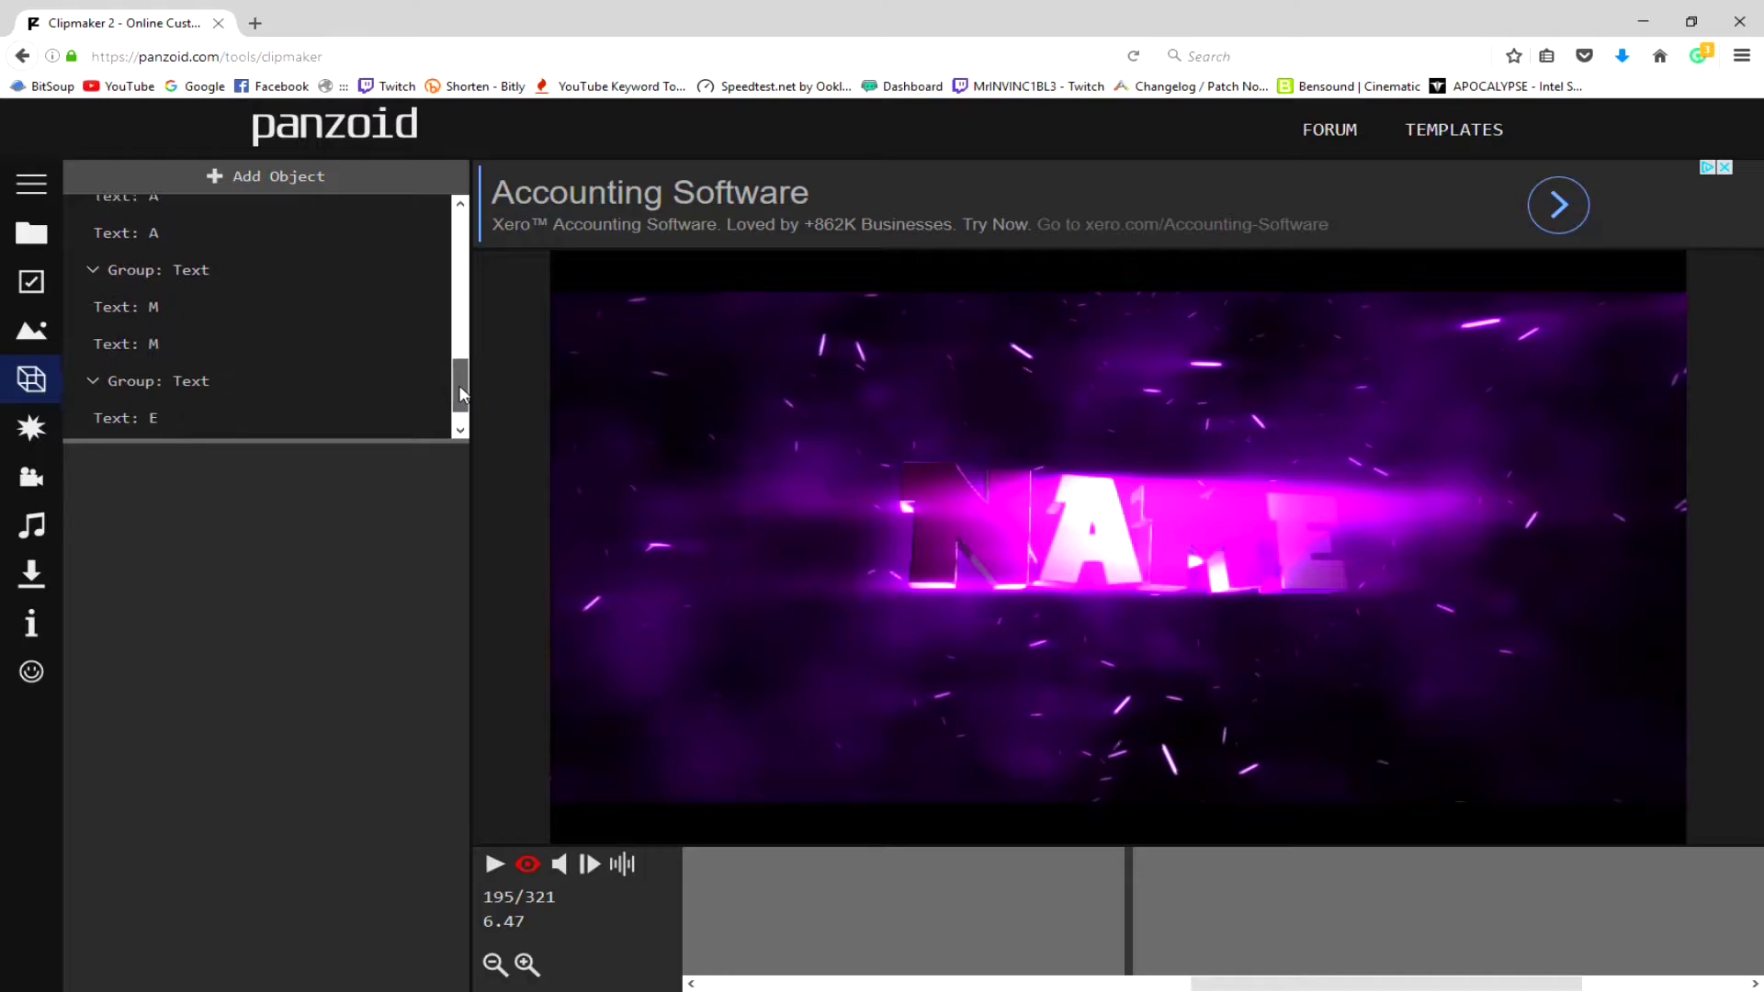
{"action": "mouse_move", "coordinate": [460, 364]}
{"action": "left_mouse_down"}
{"action": "mouse_move", "coordinate": [461, 410]}
{"action": "mouse_move", "coordinate": [457, 304]}
{"action": "mouse_move", "coordinate": [456, 324]}
{"action": "left_mouse_up"}
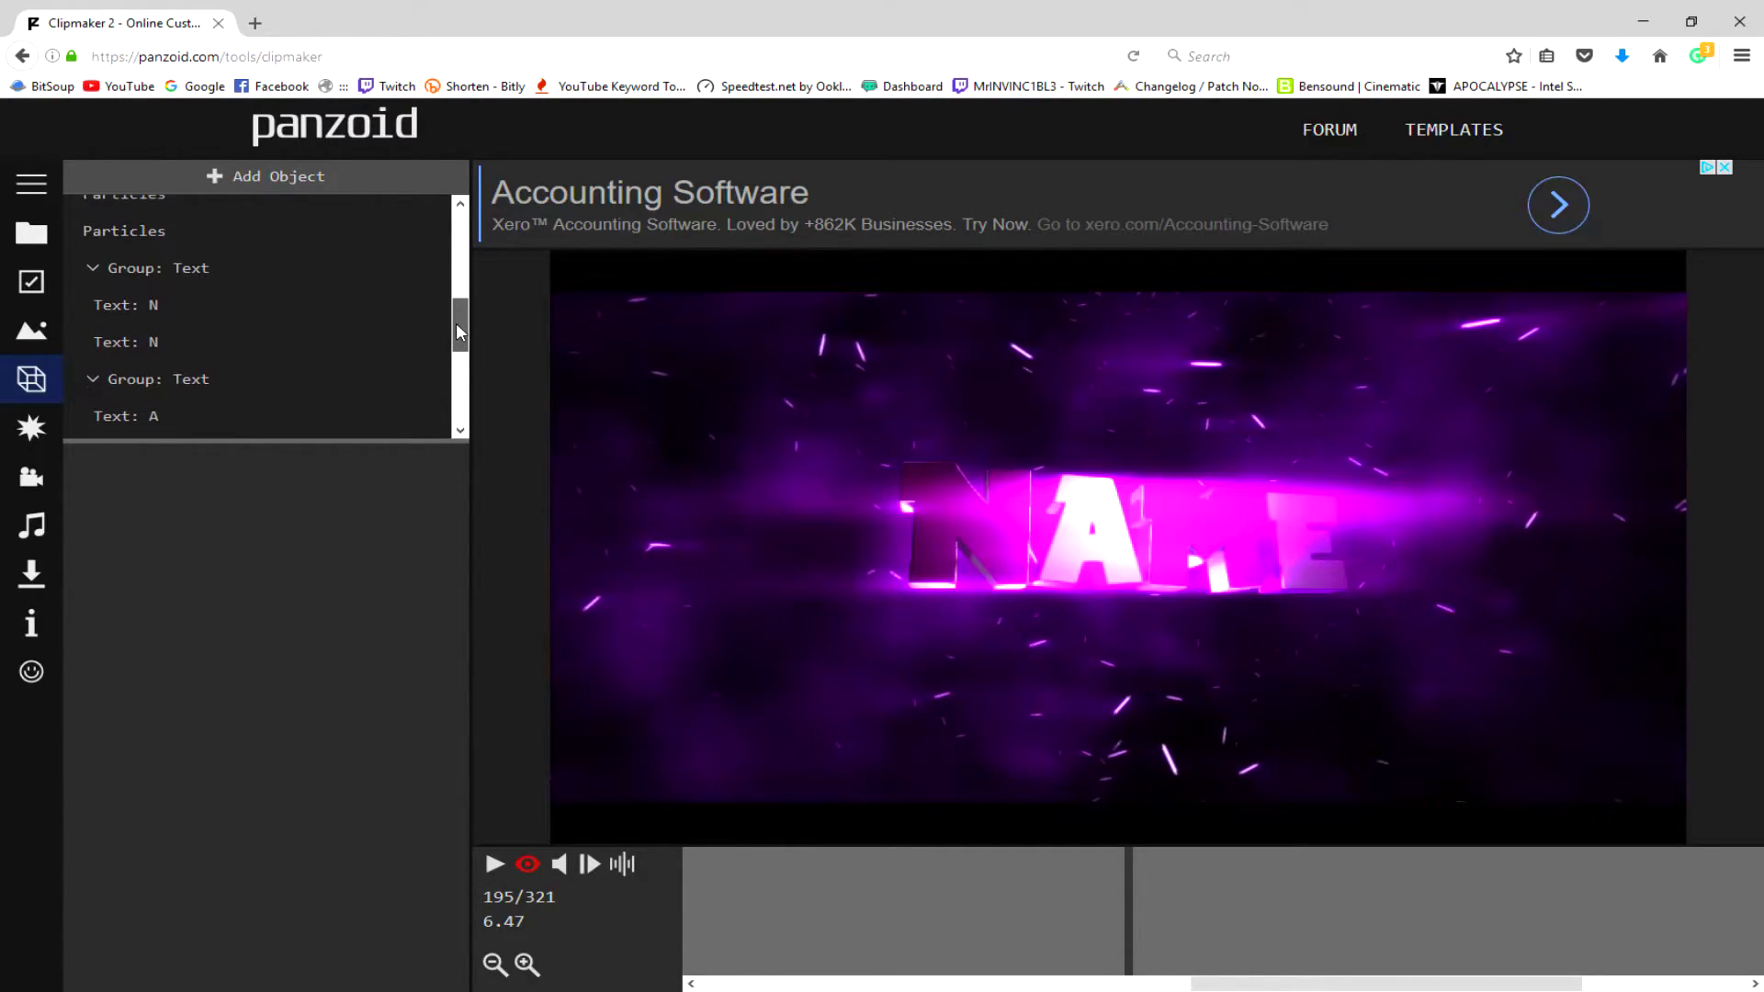
{"action": "left_click", "coordinate": [170, 303]}
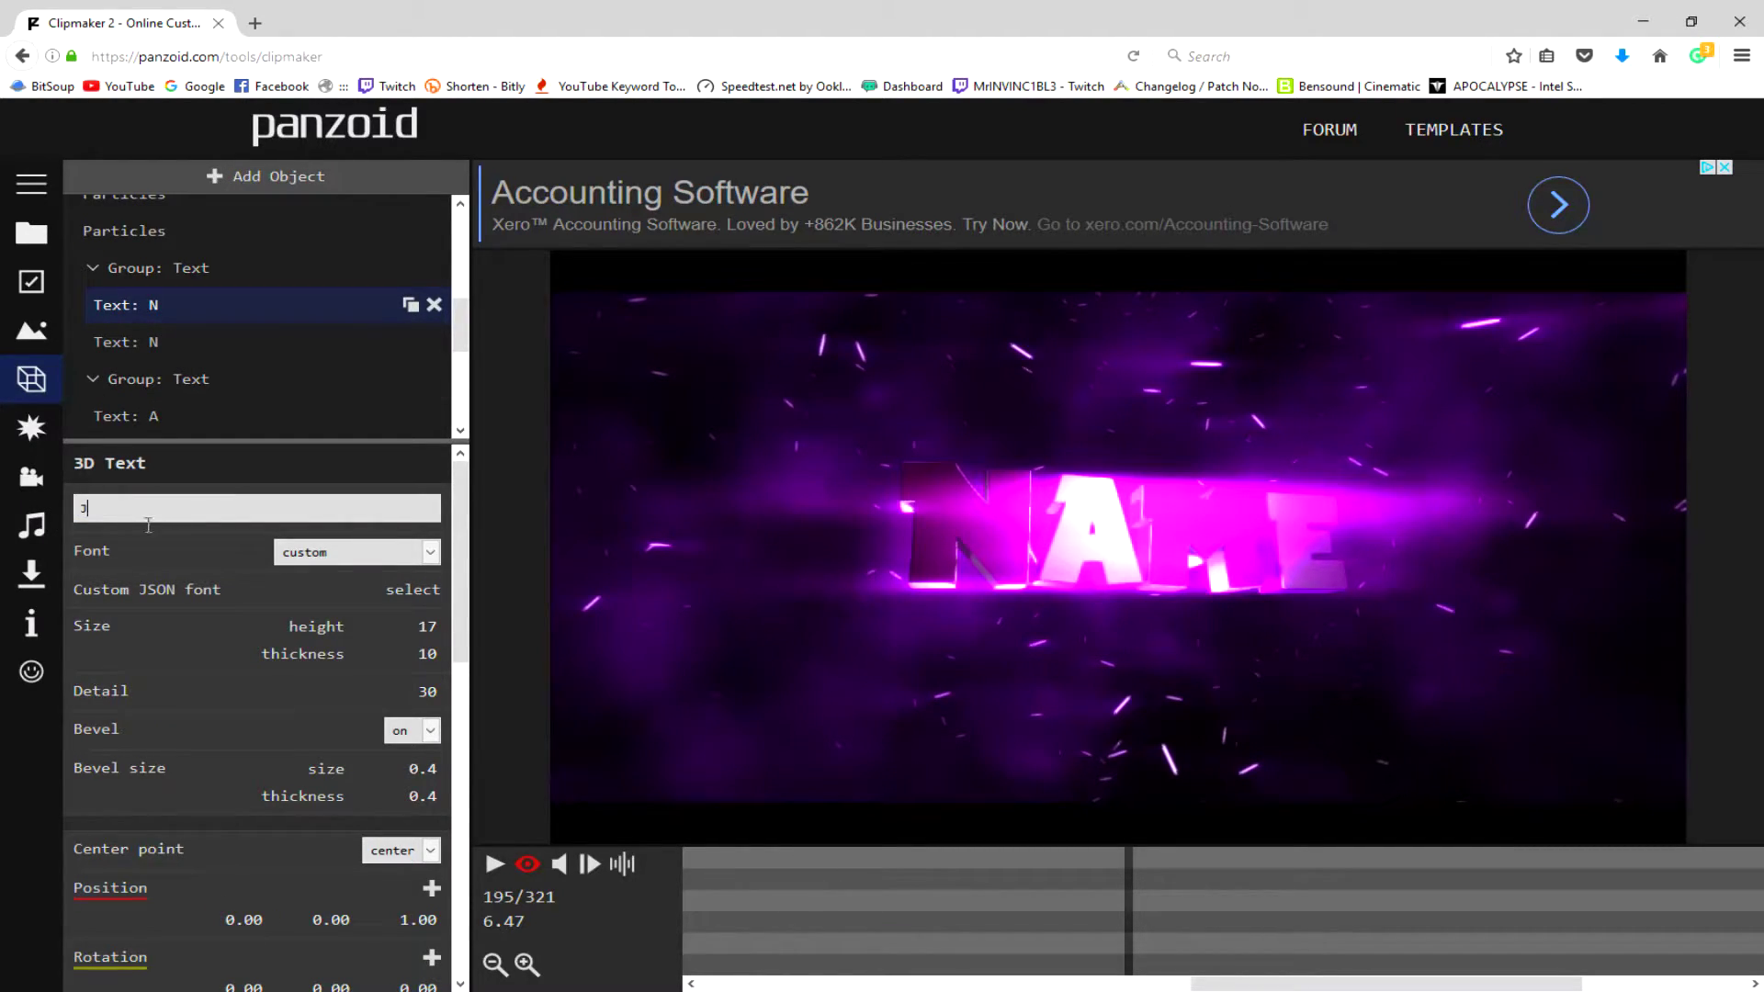
{"action": "left_click_drag", "start_coordinate": [456, 519], "coordinate": [461, 890]}
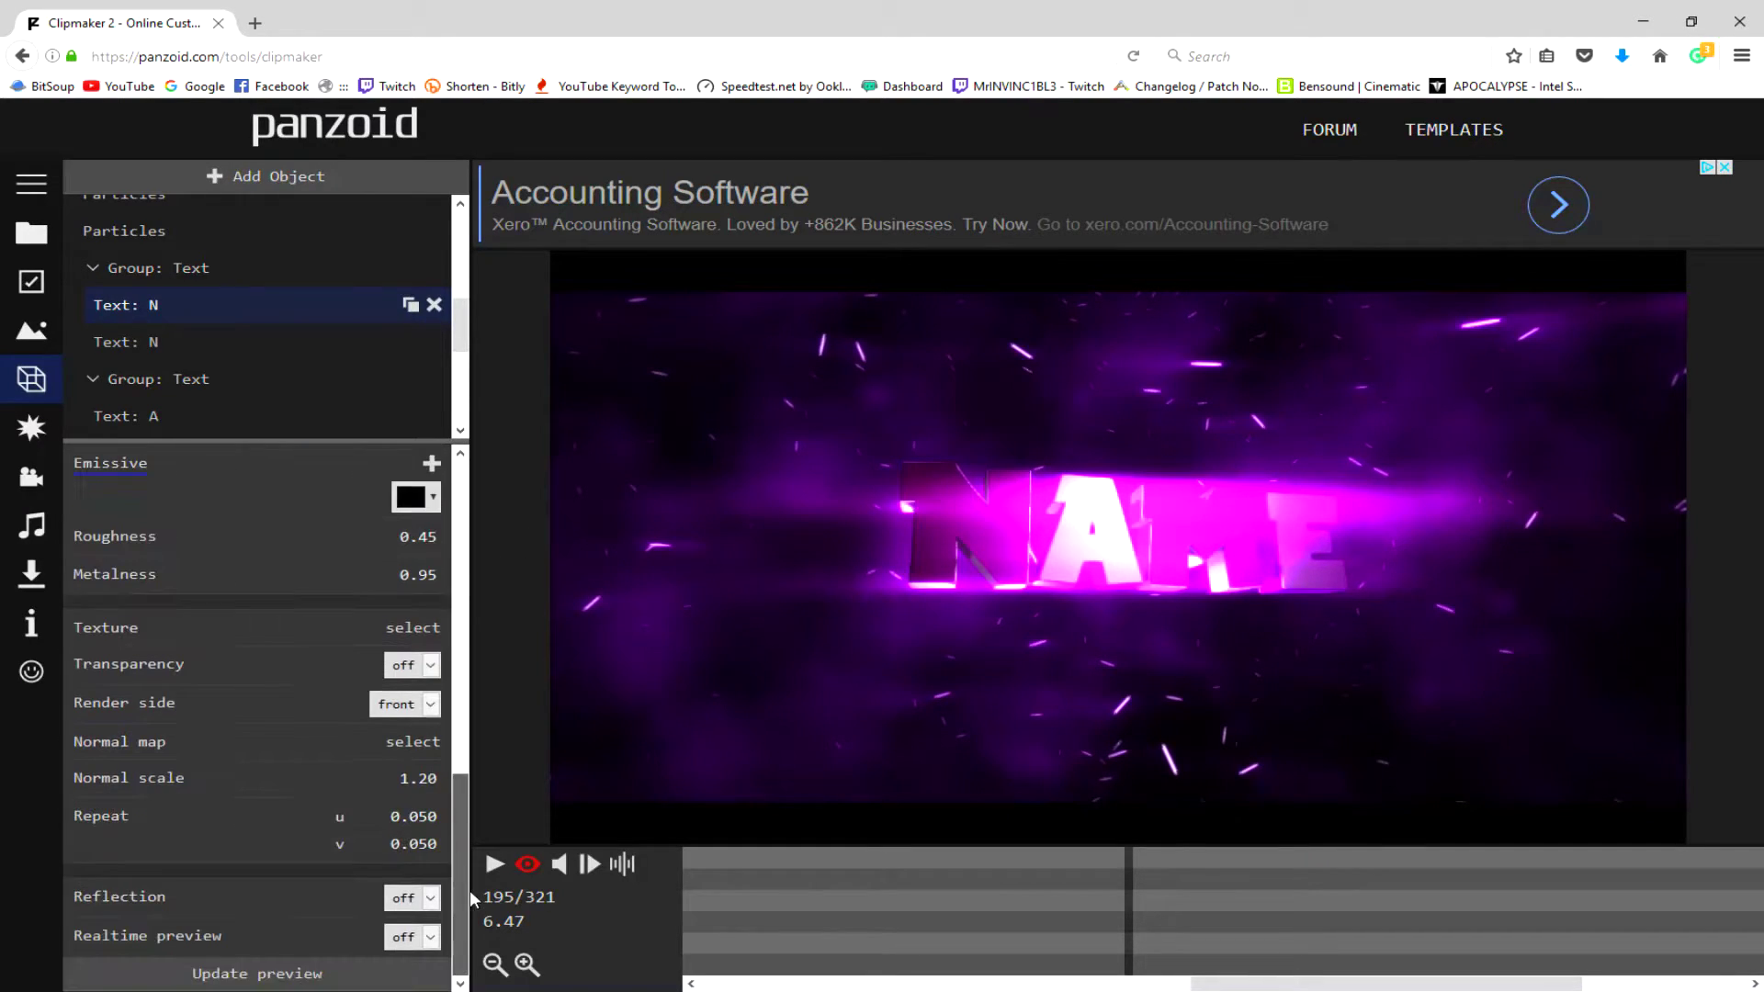
{"action": "left_click", "coordinate": [233, 975]}
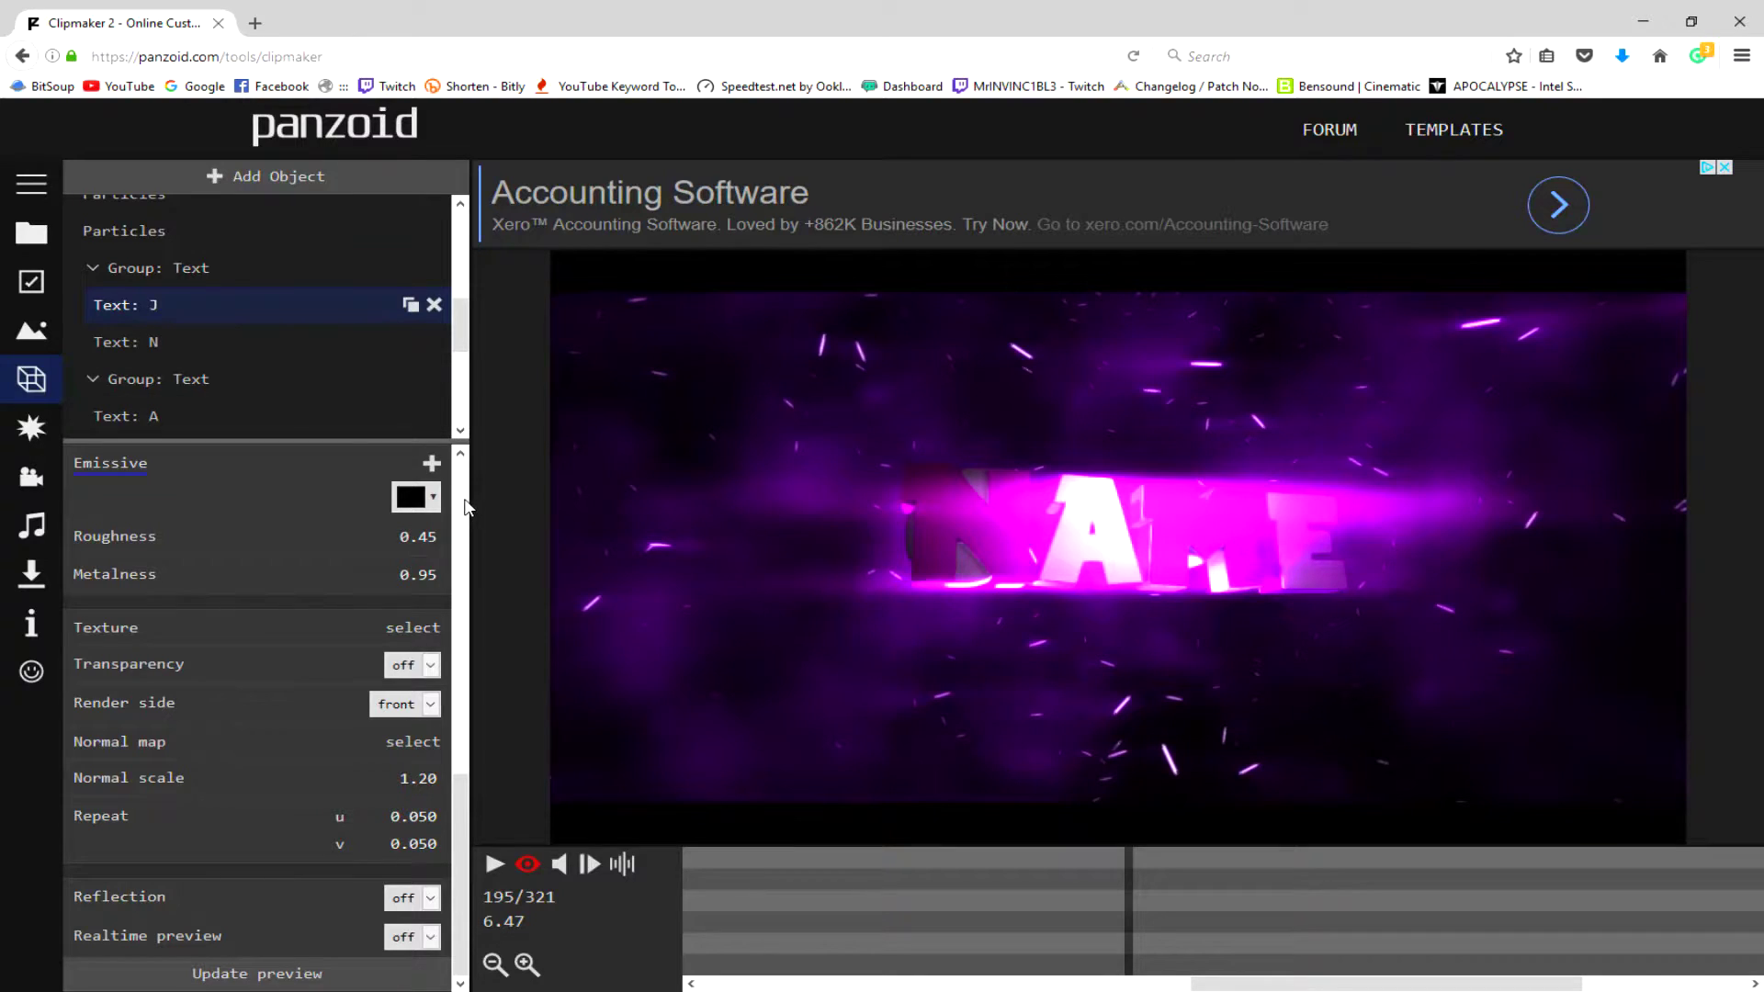
{"action": "scroll", "coordinate": [464, 506], "scroll_direction": "up", "scroll_amount": 10}
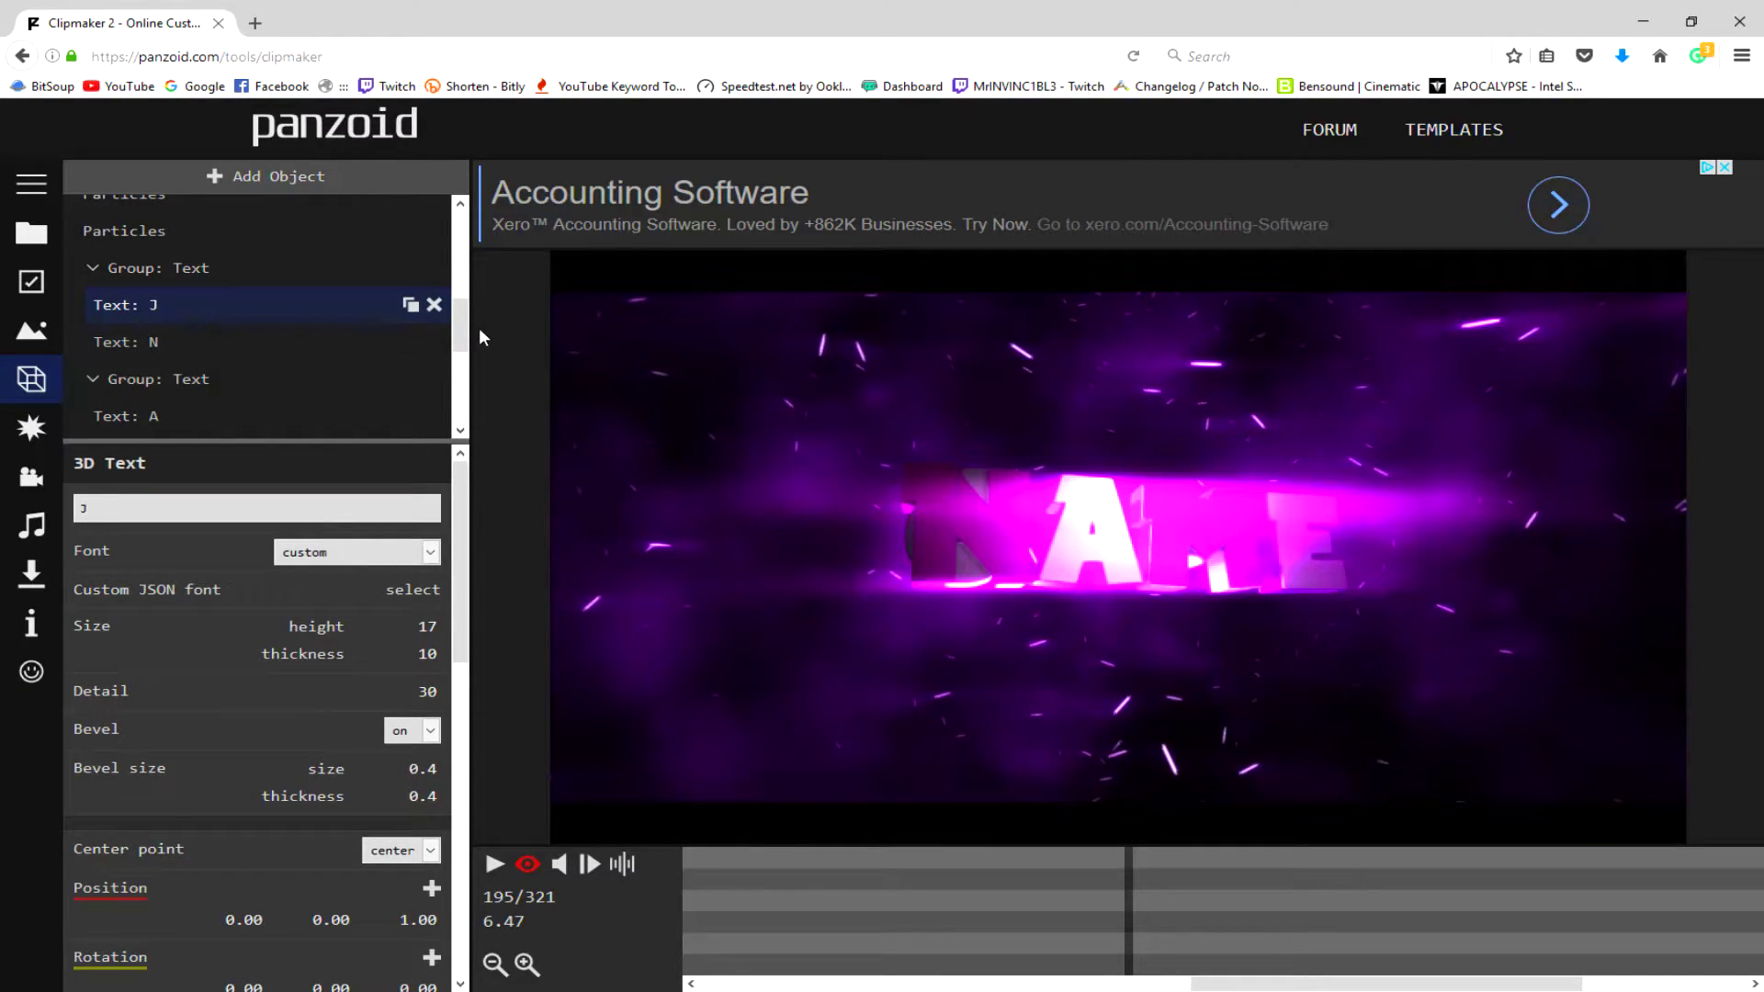
{"action": "left_click", "coordinate": [234, 344]}
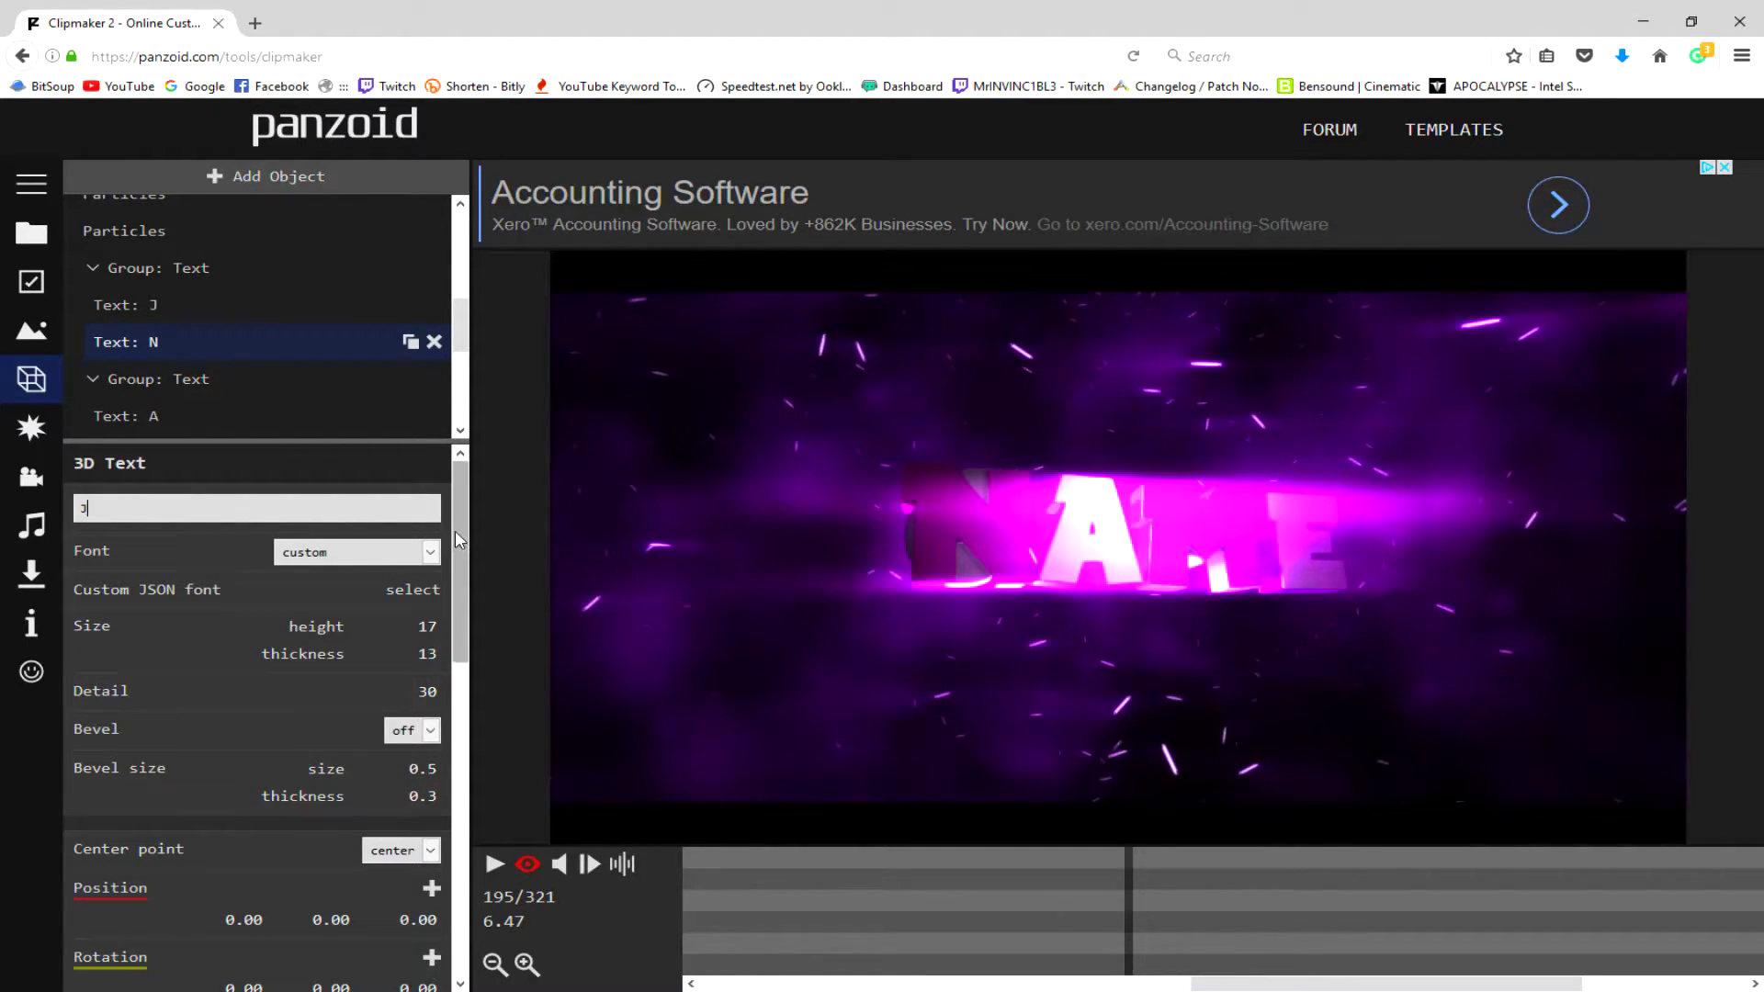
{"action": "left_click_drag", "start_coordinate": [455, 531], "coordinate": [440, 846]}
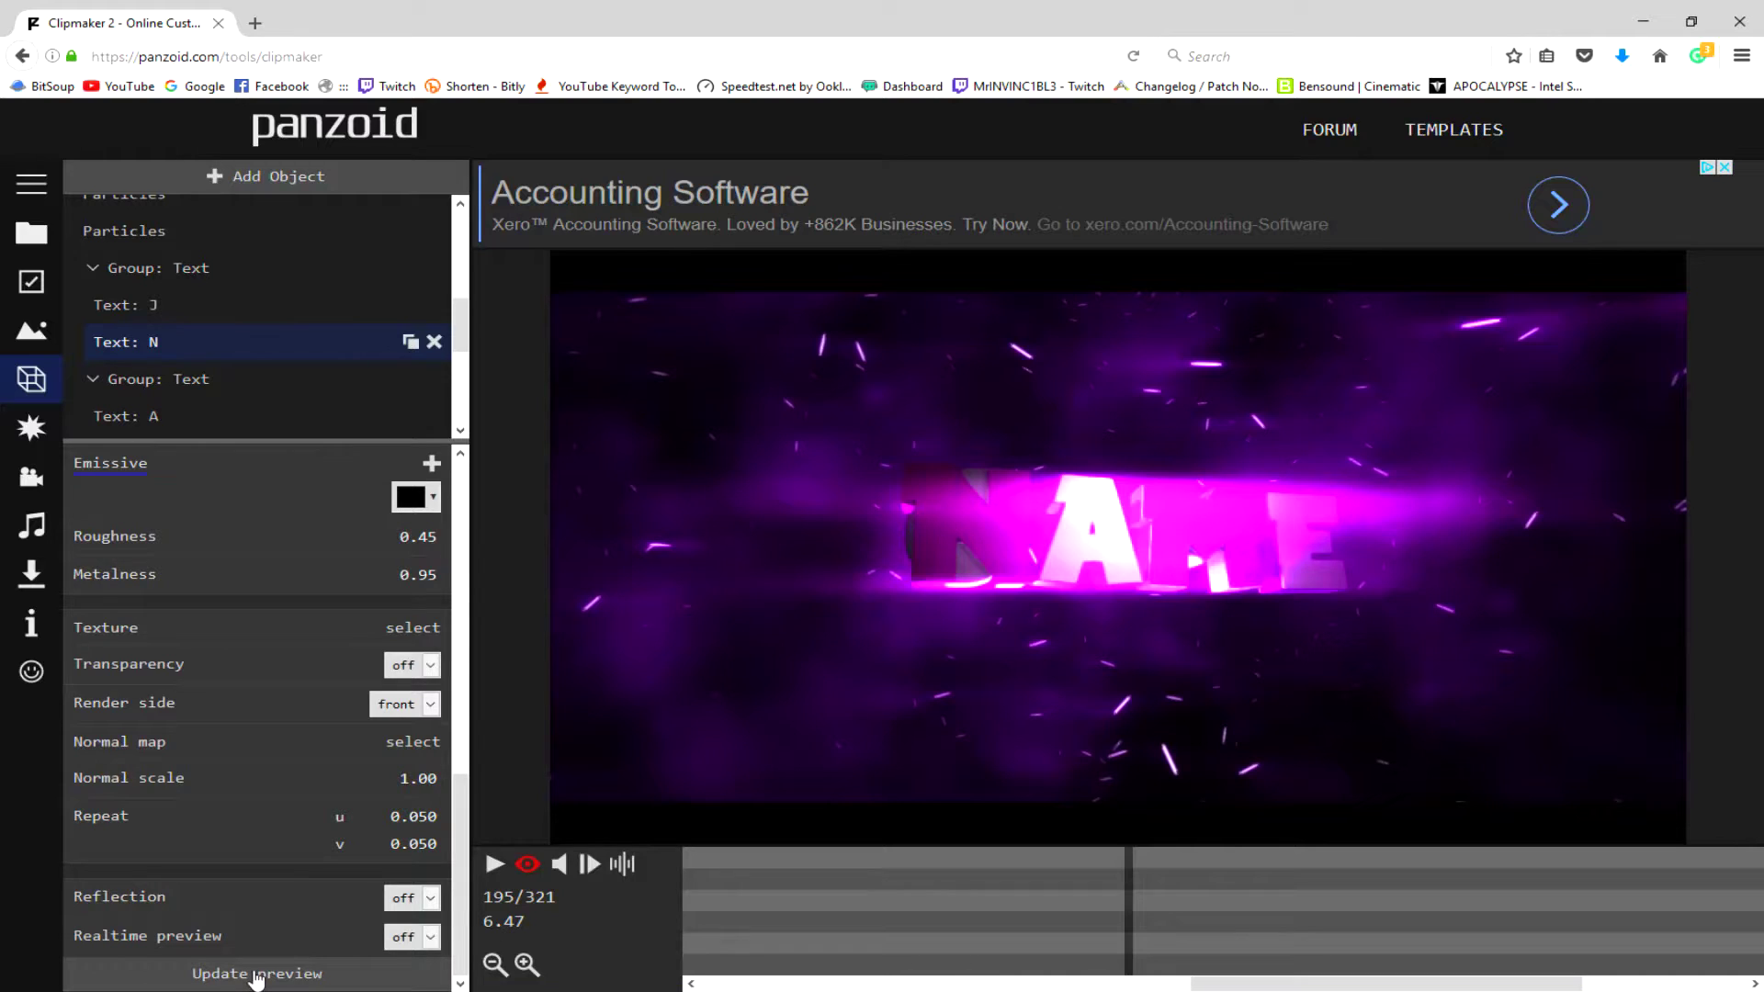
{"action": "left_click", "coordinate": [255, 975]}
{"action": "left_click_drag", "start_coordinate": [460, 801], "coordinate": [465, 489]}
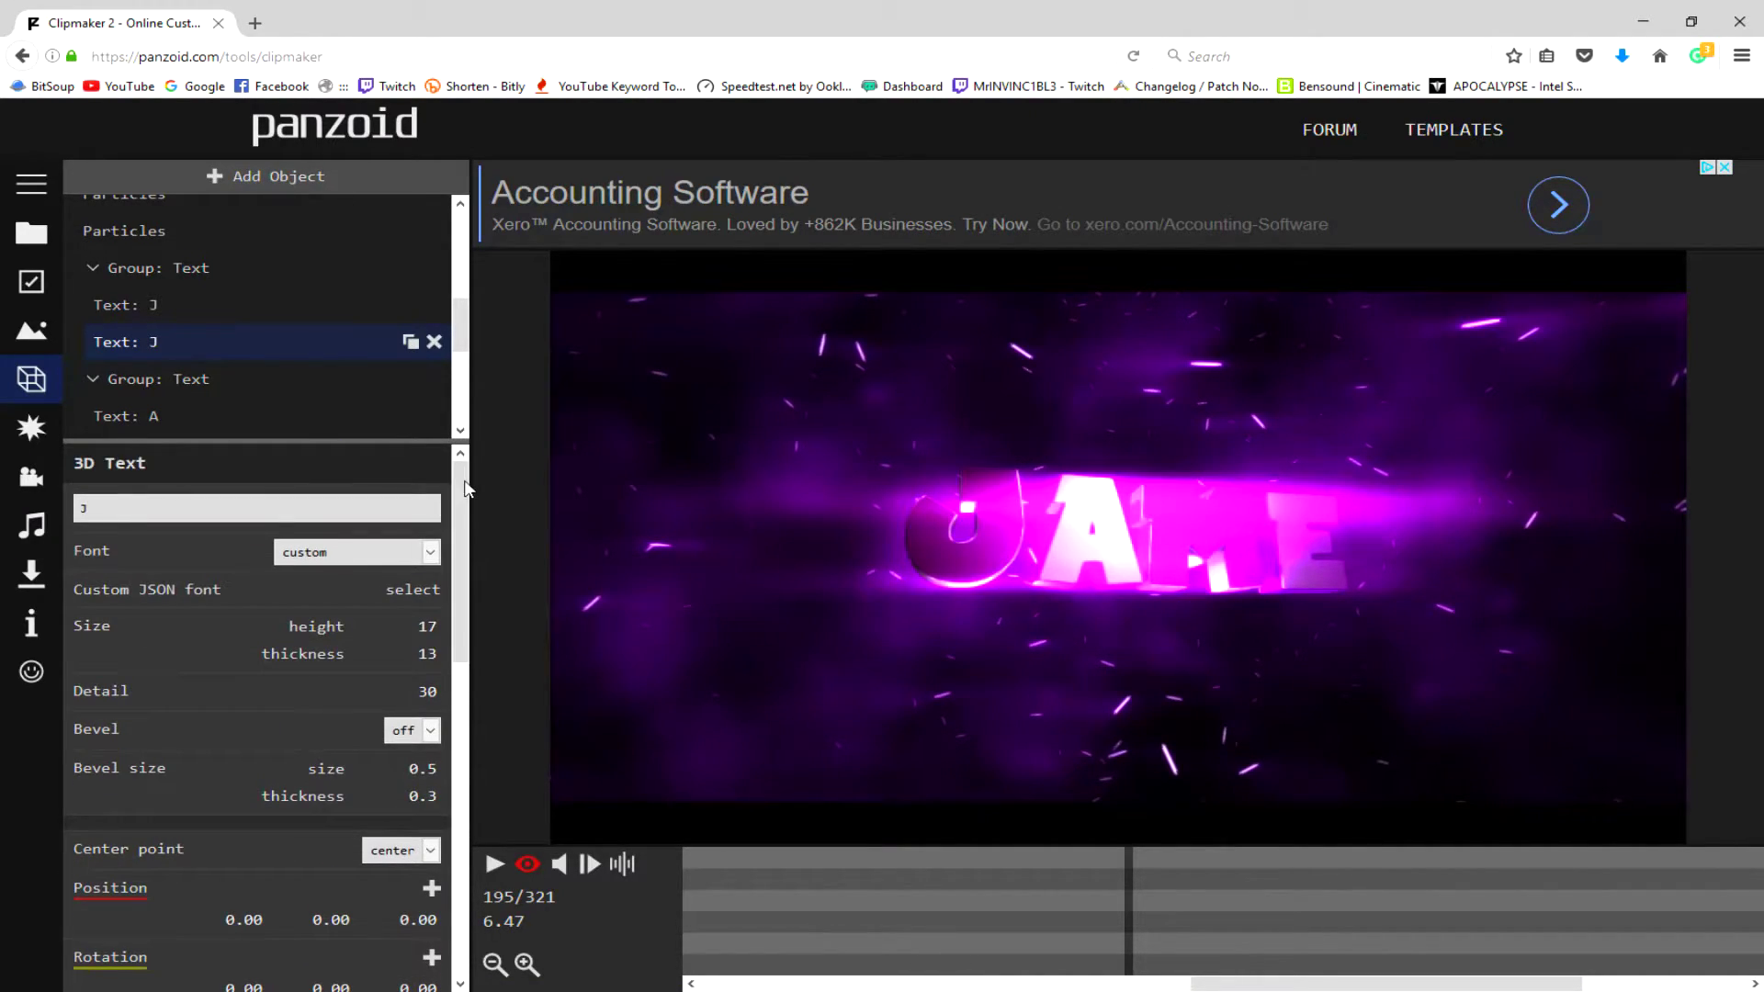
Change the first M letter object to K so the preview reads JAKE.
{"action": "left_click", "coordinate": [182, 412]}
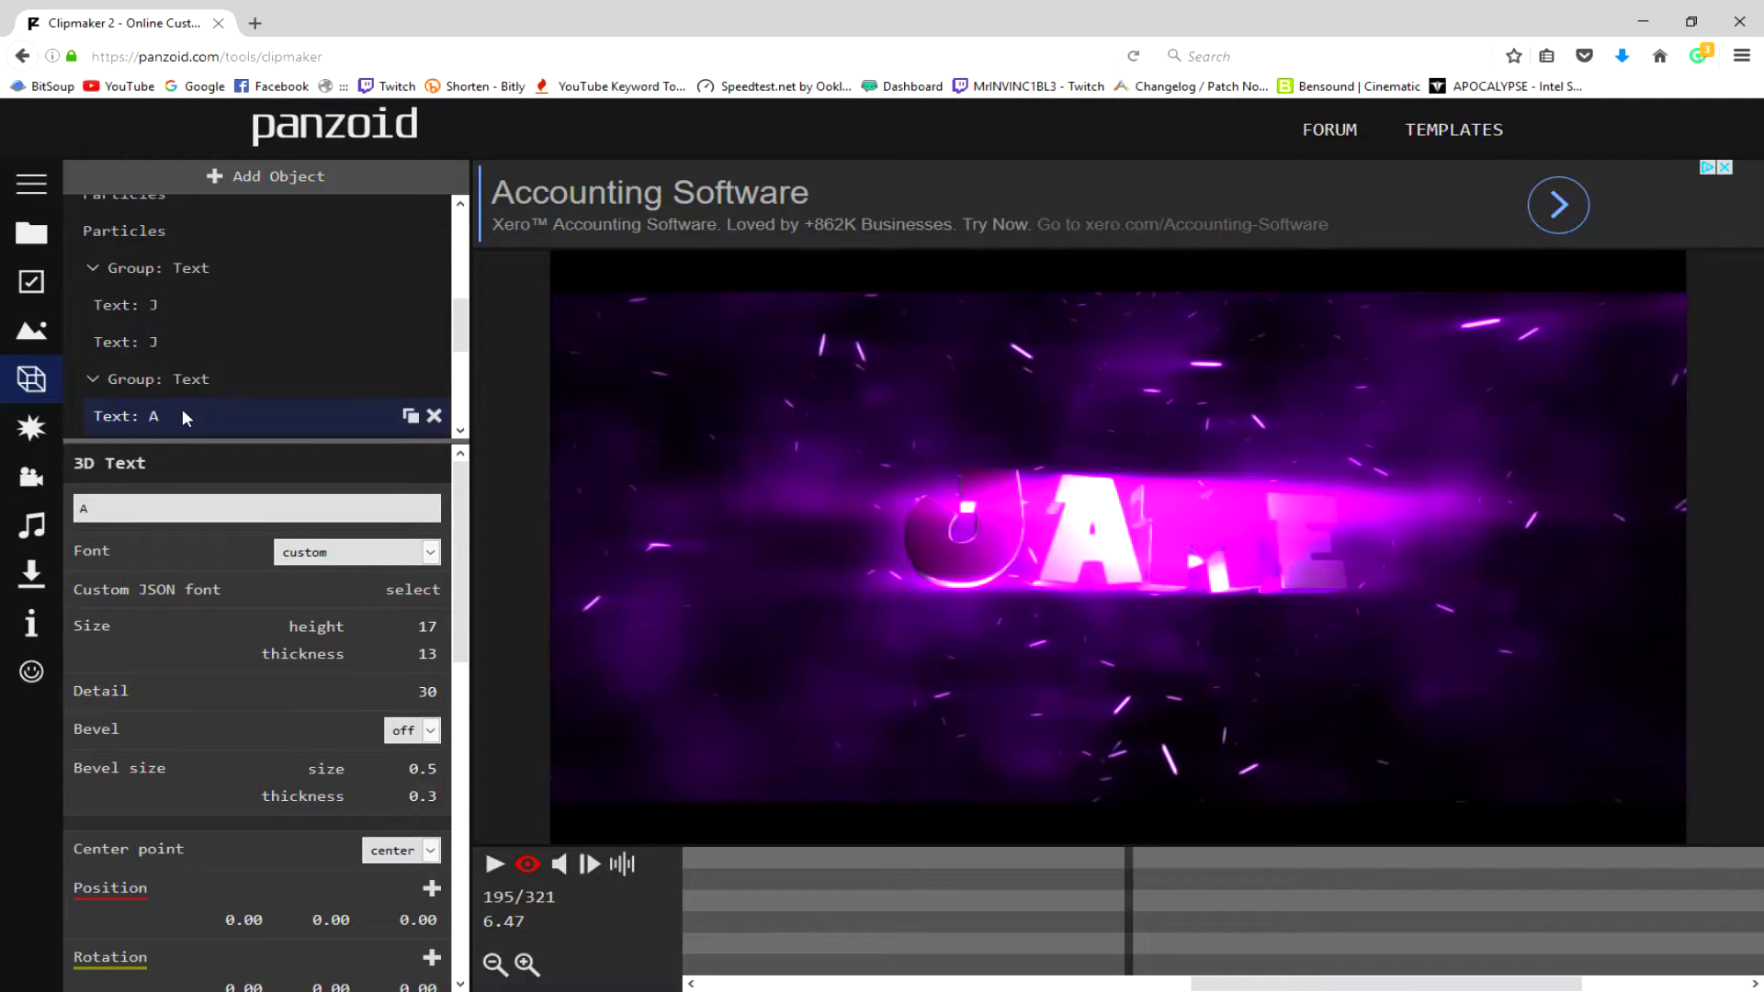
{"action": "left_click", "coordinate": [459, 437]}
{"action": "left_click", "coordinate": [459, 436]}
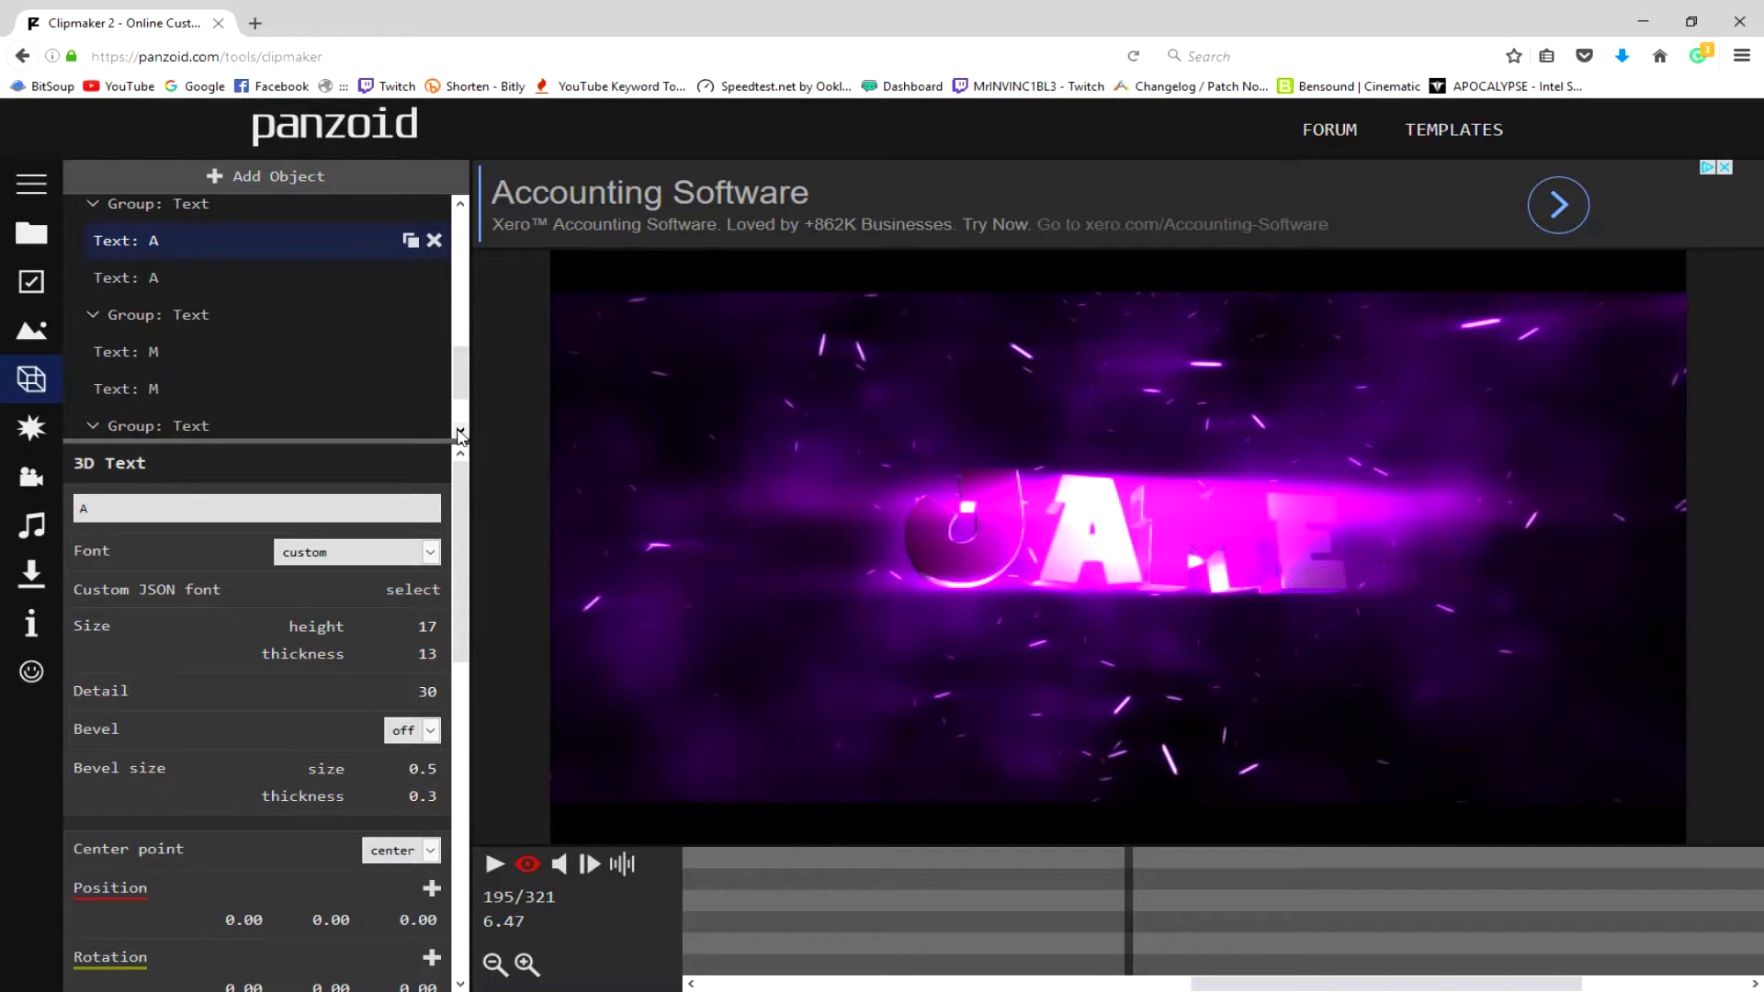
{"action": "left_click", "coordinate": [164, 350]}
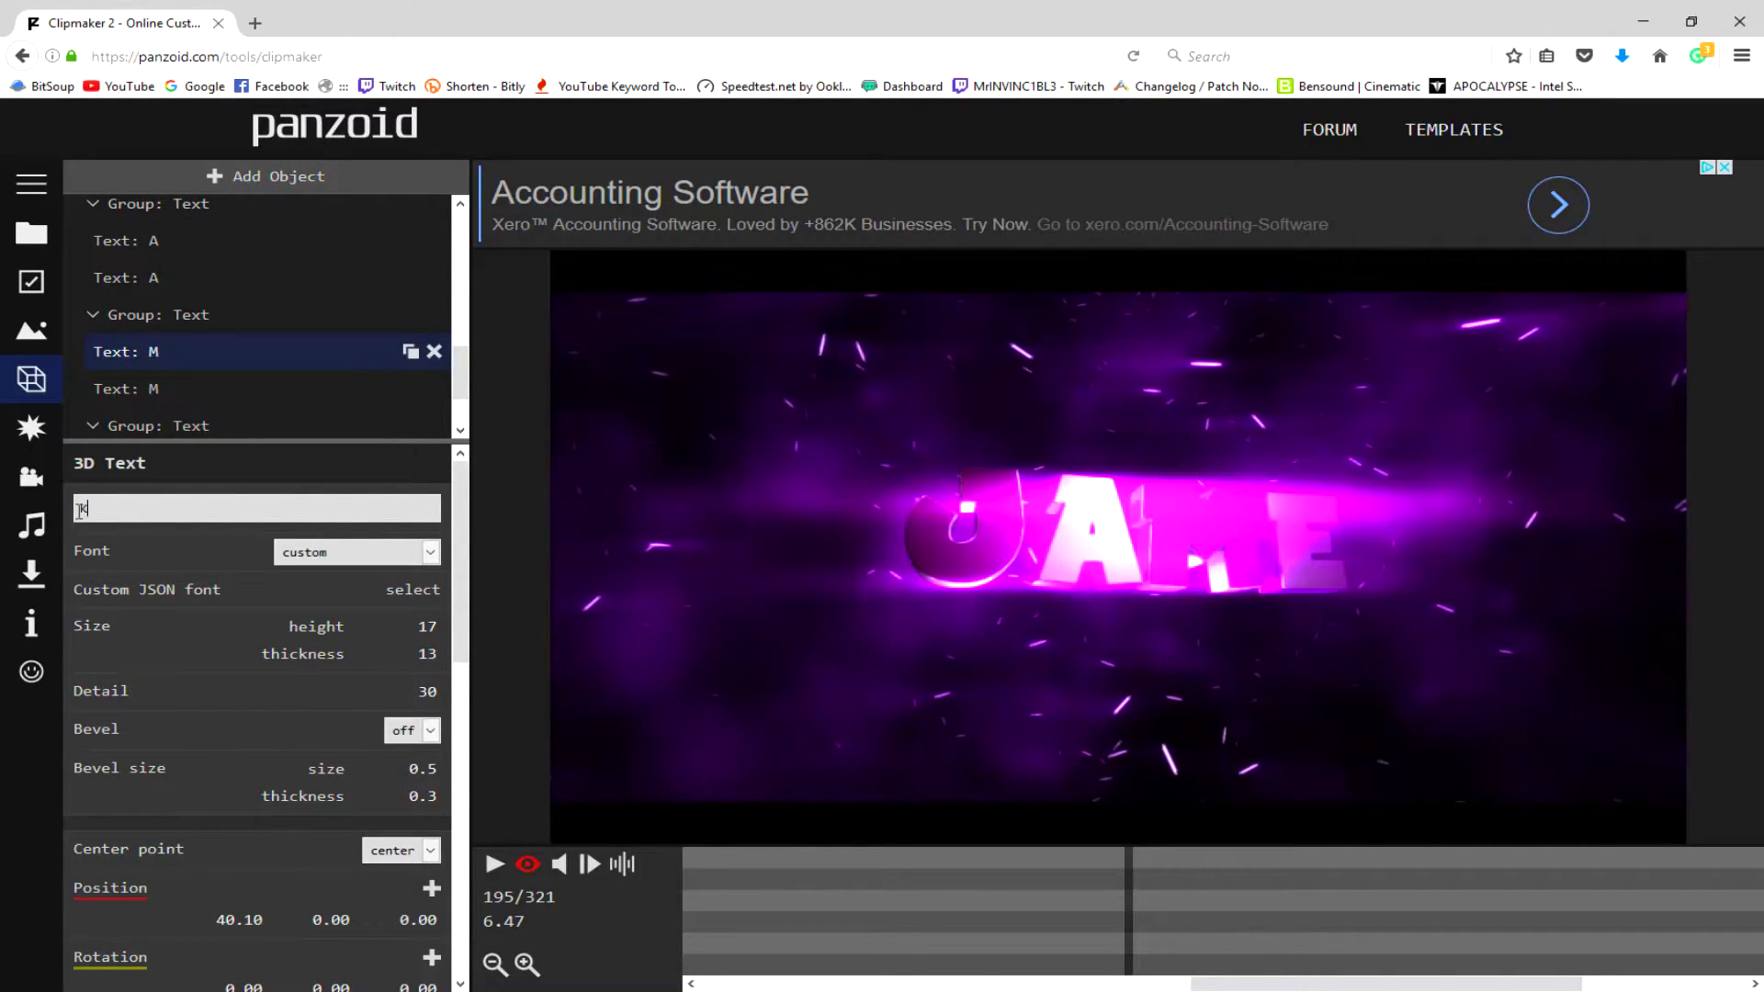
{"action": "scroll", "coordinate": [409, 685], "scroll_direction": "down", "scroll_amount": 5}
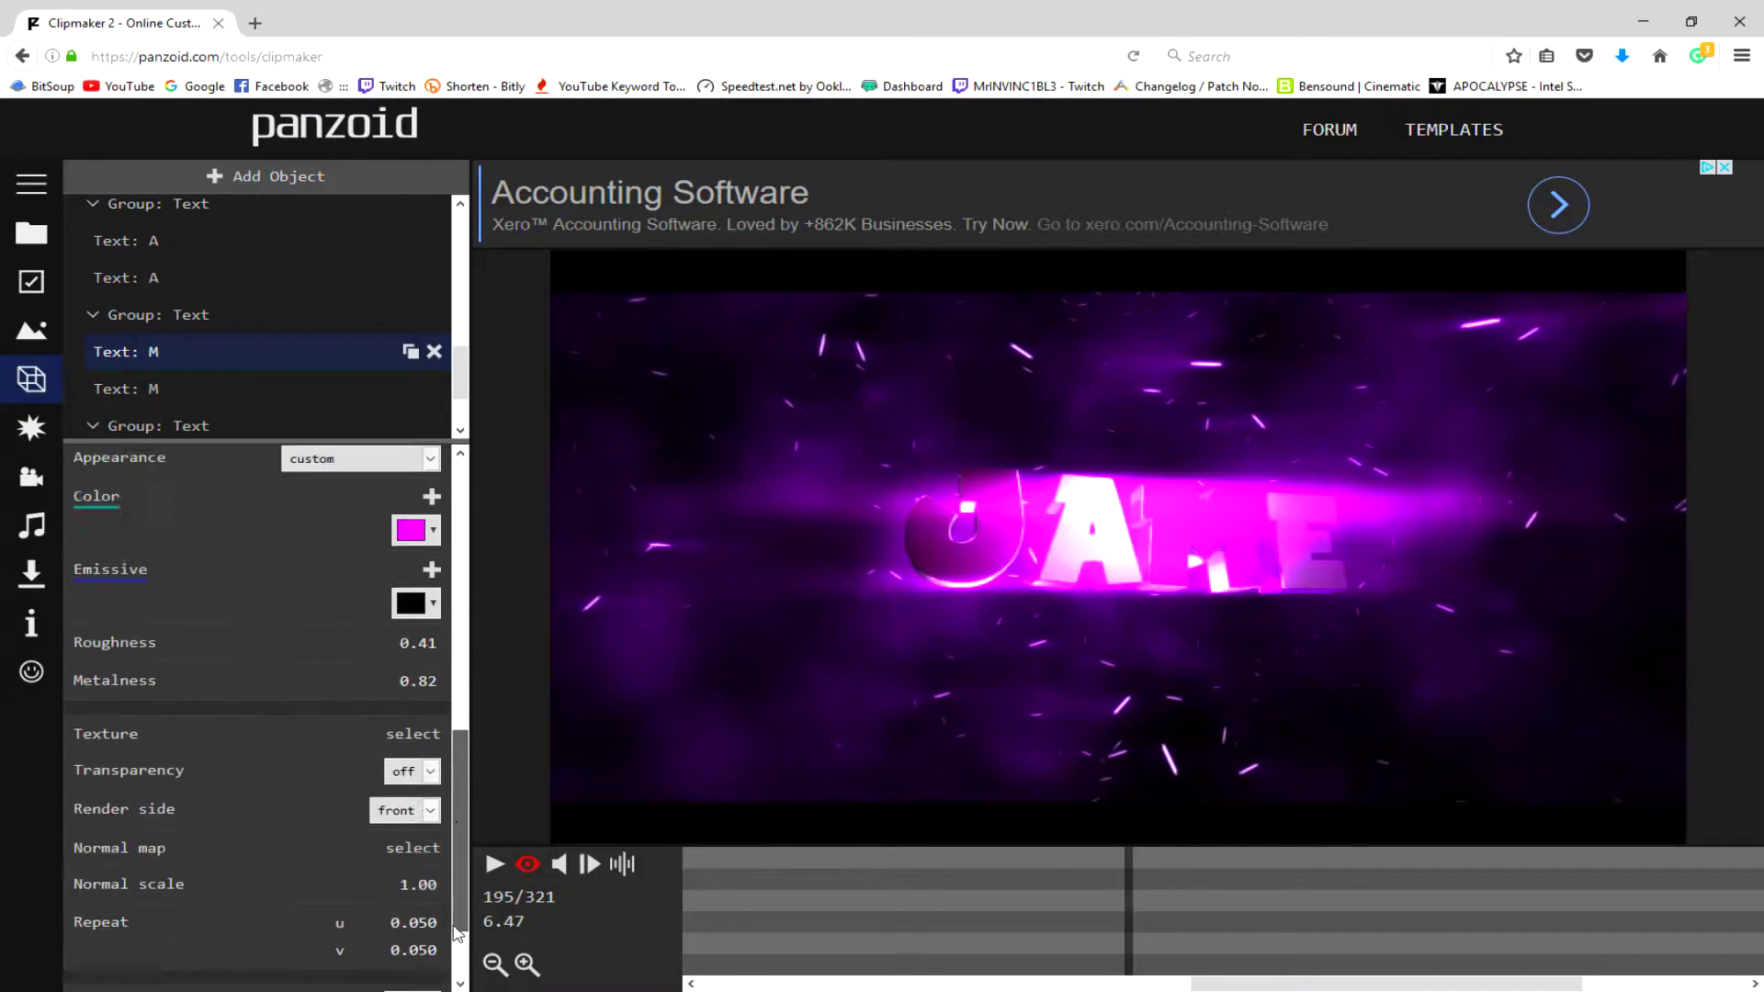
{"action": "scroll", "coordinate": [344, 827], "scroll_direction": "down", "scroll_amount": 1}
{"action": "left_click", "coordinate": [316, 974]}
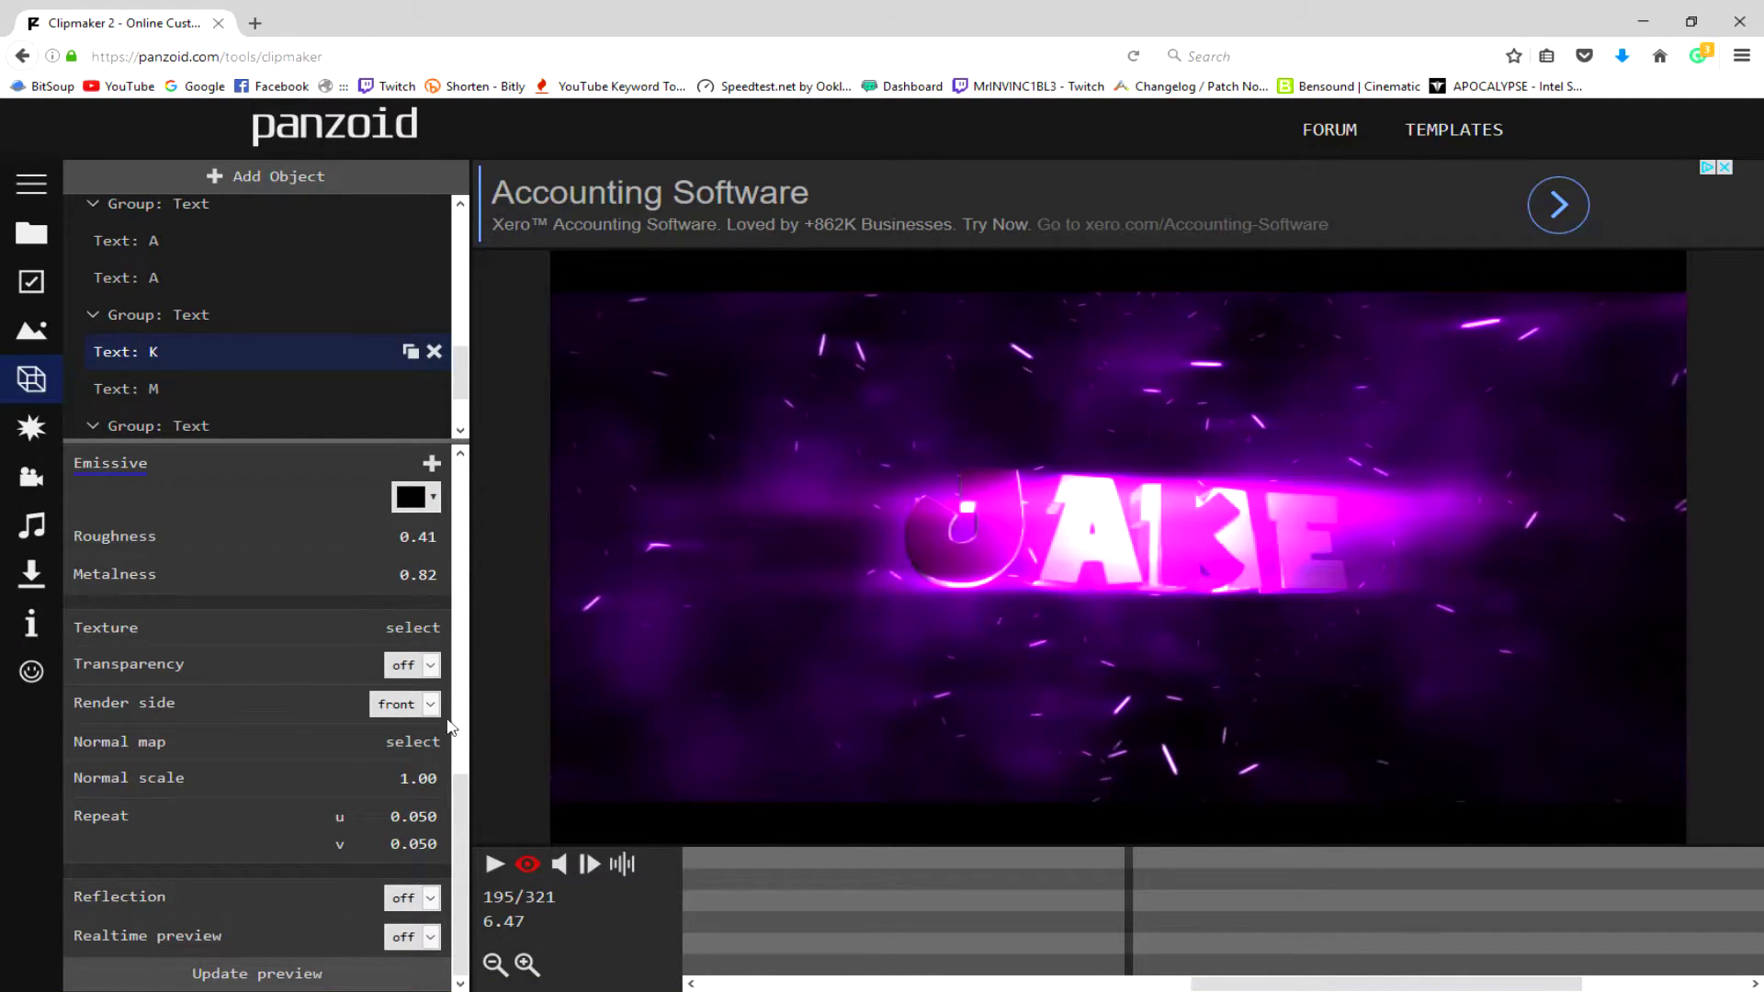
{"action": "scroll", "coordinate": [464, 599], "scroll_direction": "up", "scroll_amount": 3}
{"action": "scroll", "coordinate": [465, 599], "scroll_direction": "up", "scroll_amount": 2}
{"action": "scroll", "coordinate": [469, 523], "scroll_direction": "up", "scroll_amount": 3}
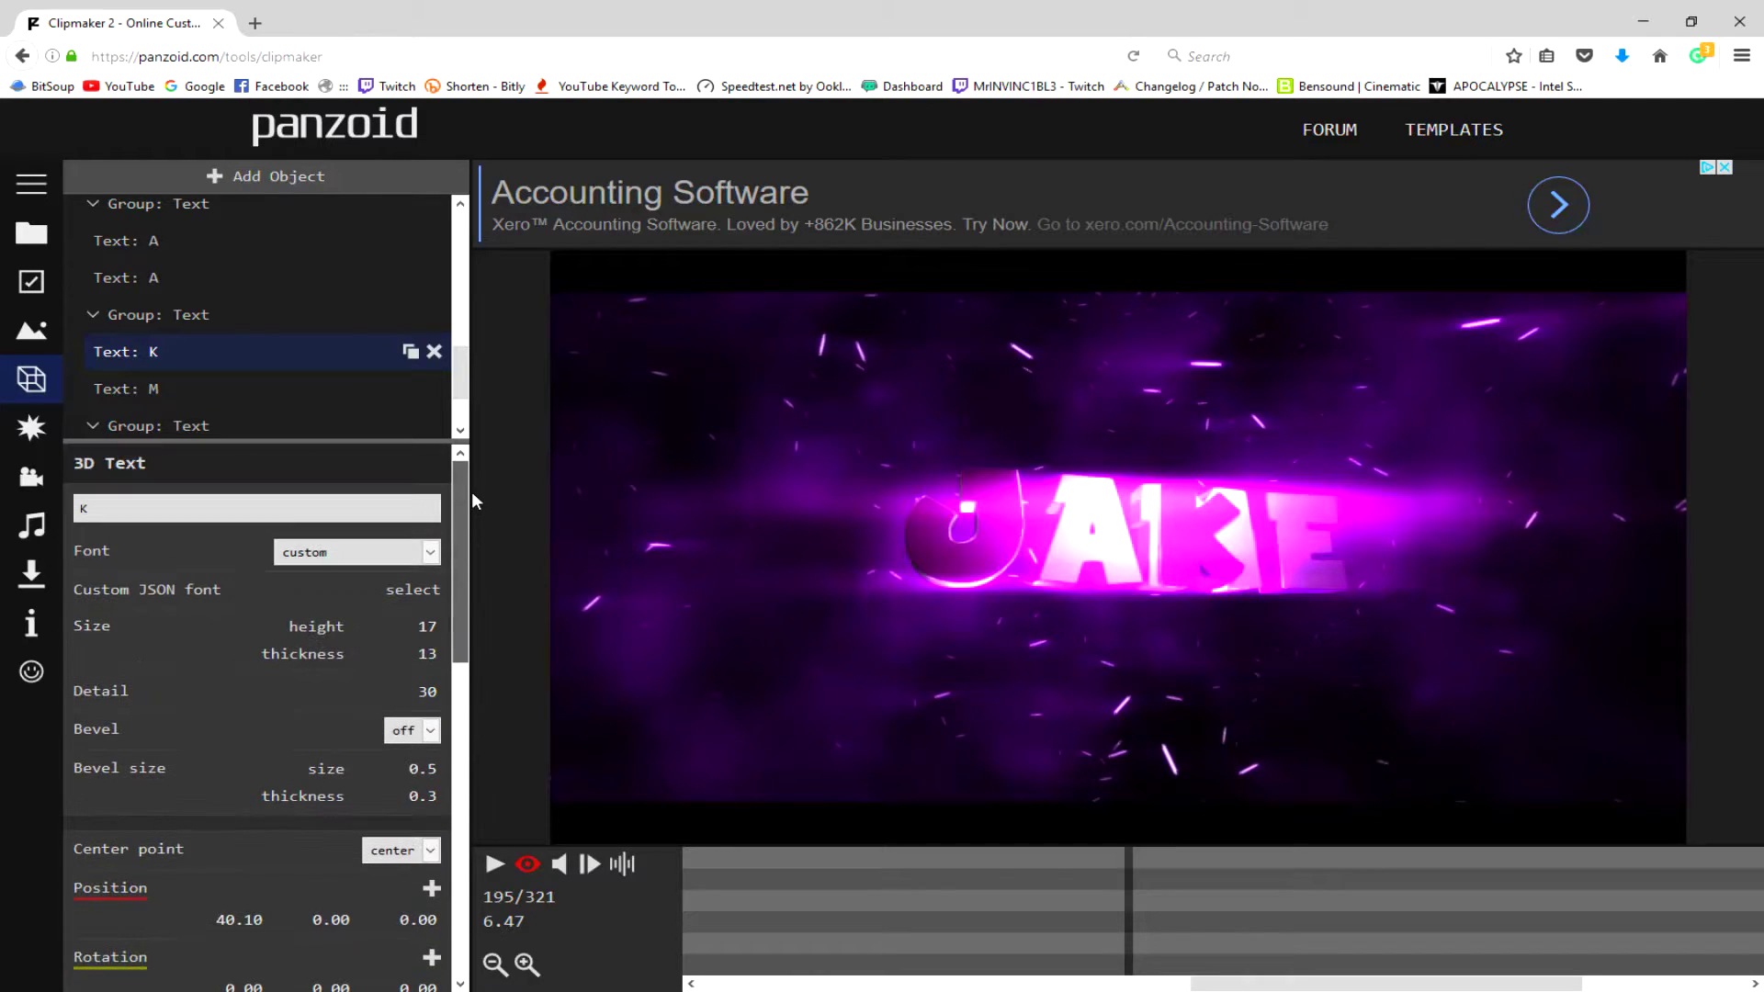
Change the last M letter object to K and refresh the preview.
{"action": "left_click", "coordinate": [233, 396]}
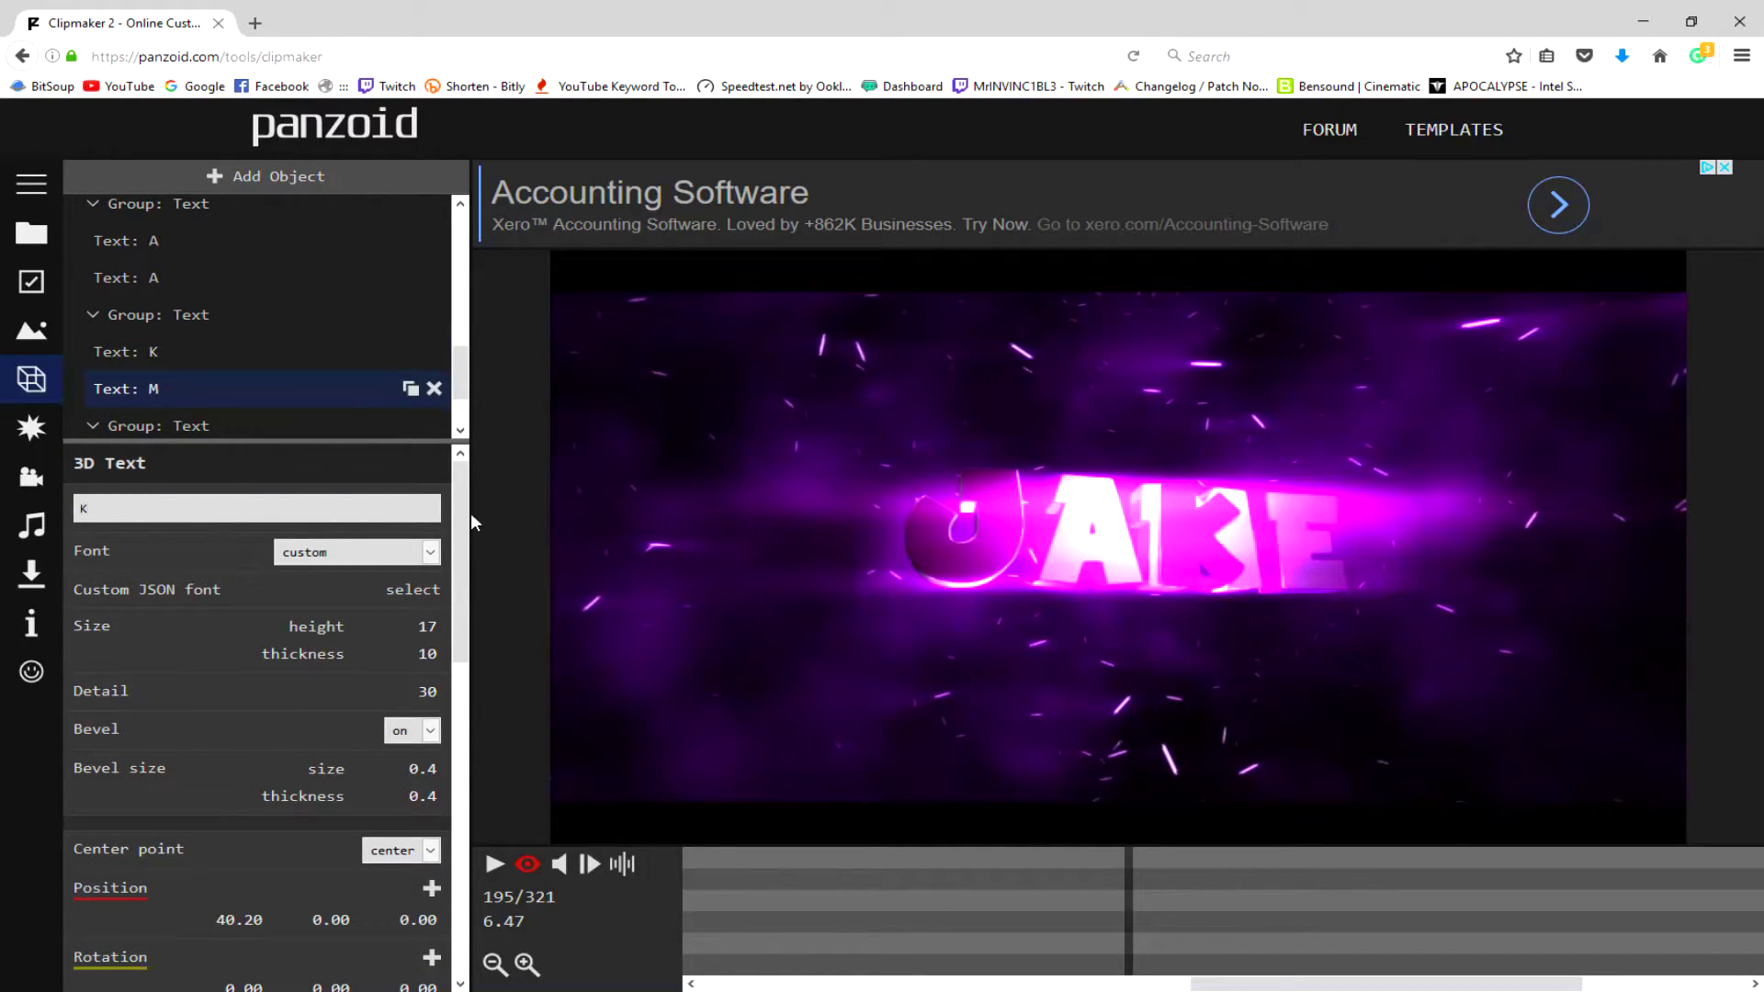
{"action": "left_click_drag", "start_coordinate": [464, 552], "coordinate": [465, 947]}
{"action": "left_click", "coordinate": [363, 973]}
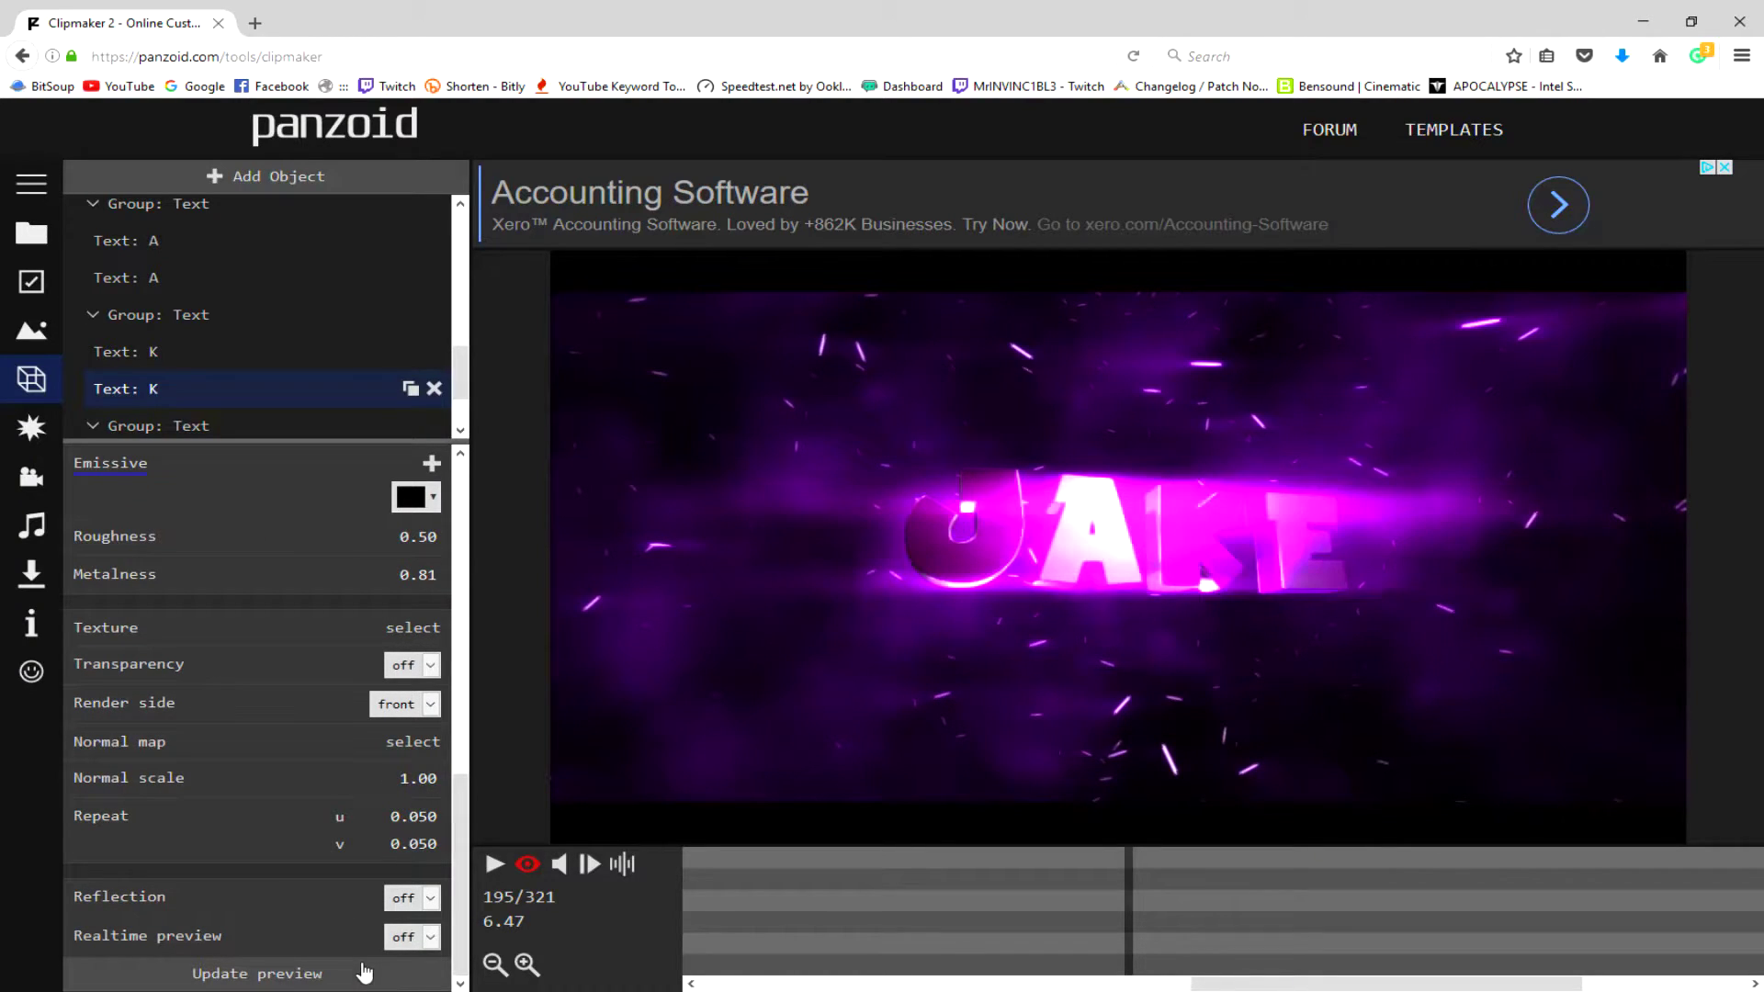
{"action": "left_click_drag", "start_coordinate": [465, 774], "coordinate": [466, 510]}
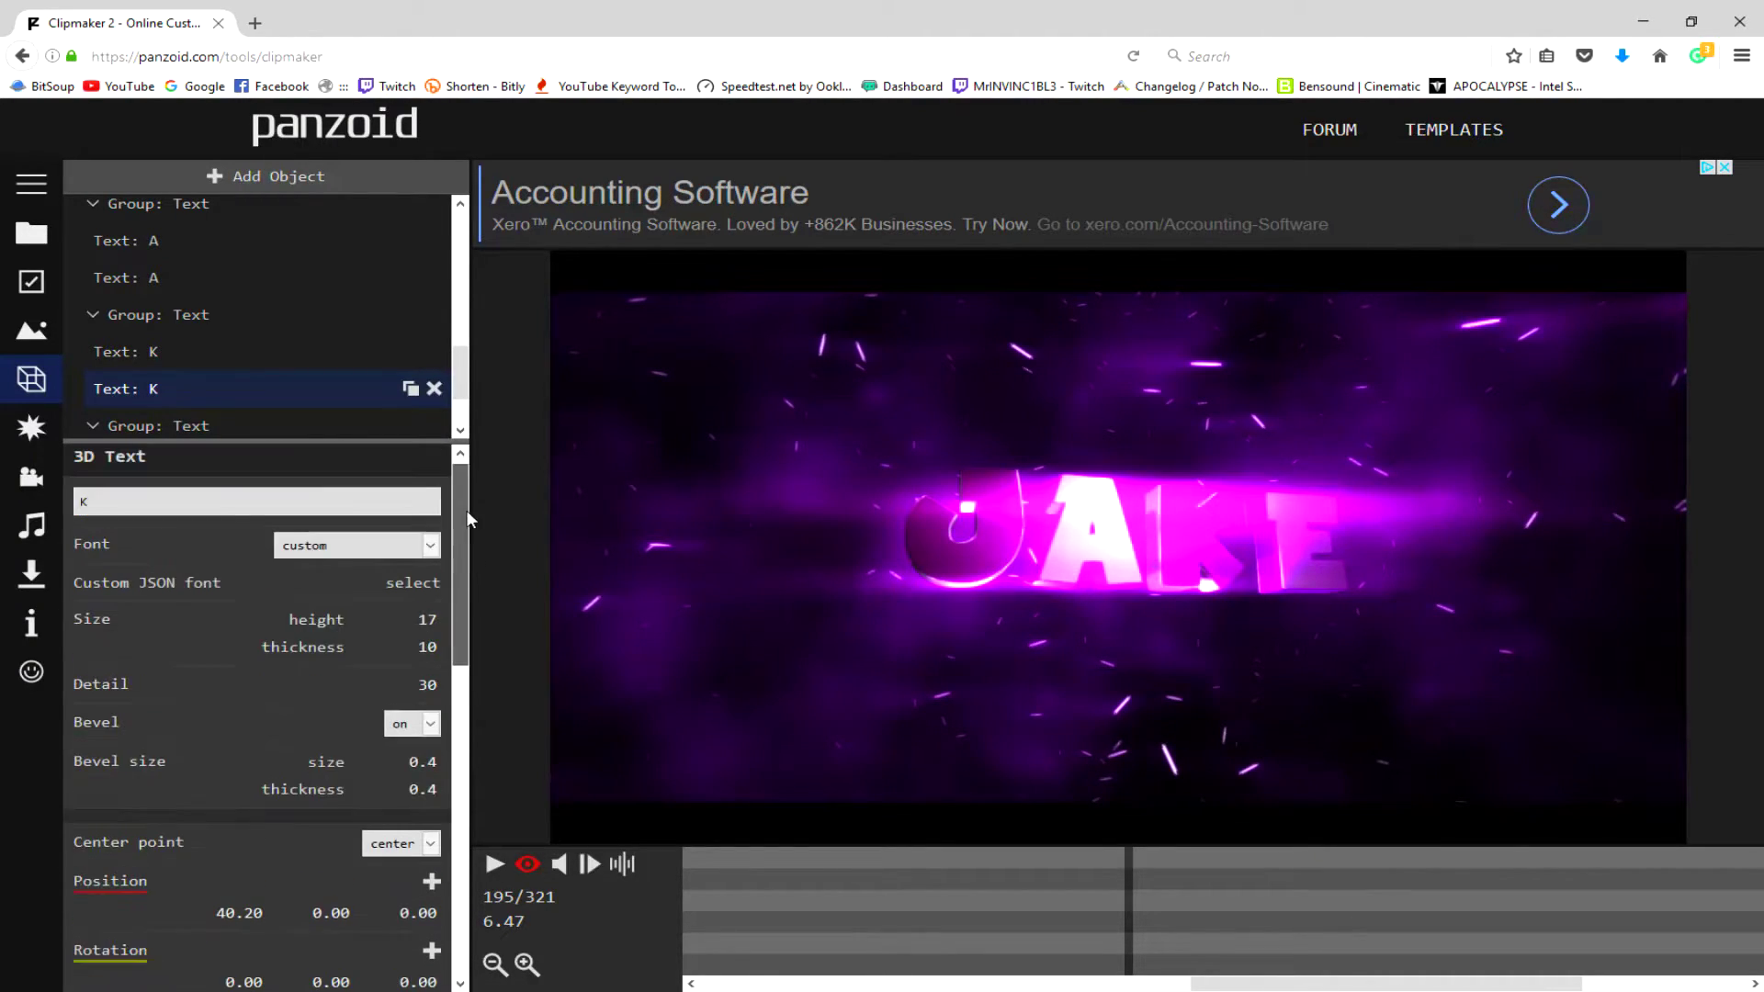
{"action": "left_click", "coordinate": [31, 186]}
{"action": "left_click", "coordinate": [30, 188]}
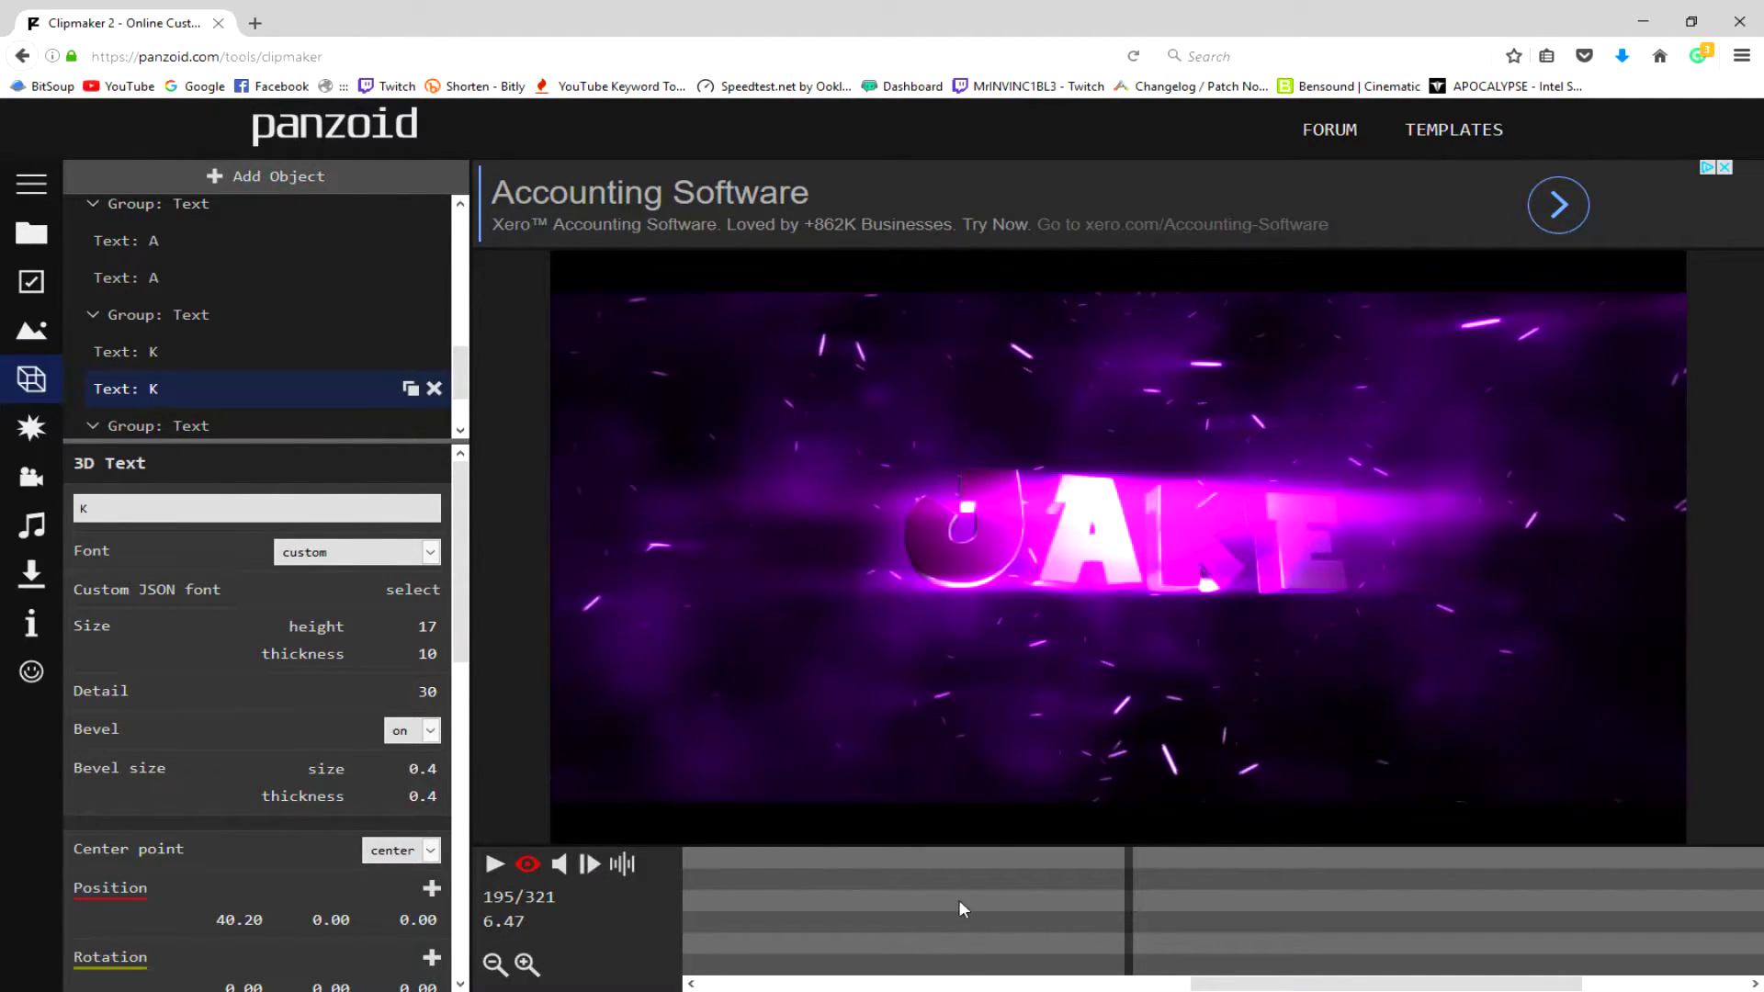
{"action": "left_click_drag", "start_coordinate": [965, 899], "coordinate": [657, 917]}
{"action": "left_click_drag", "start_coordinate": [397, 921], "coordinate": [295, 908]}
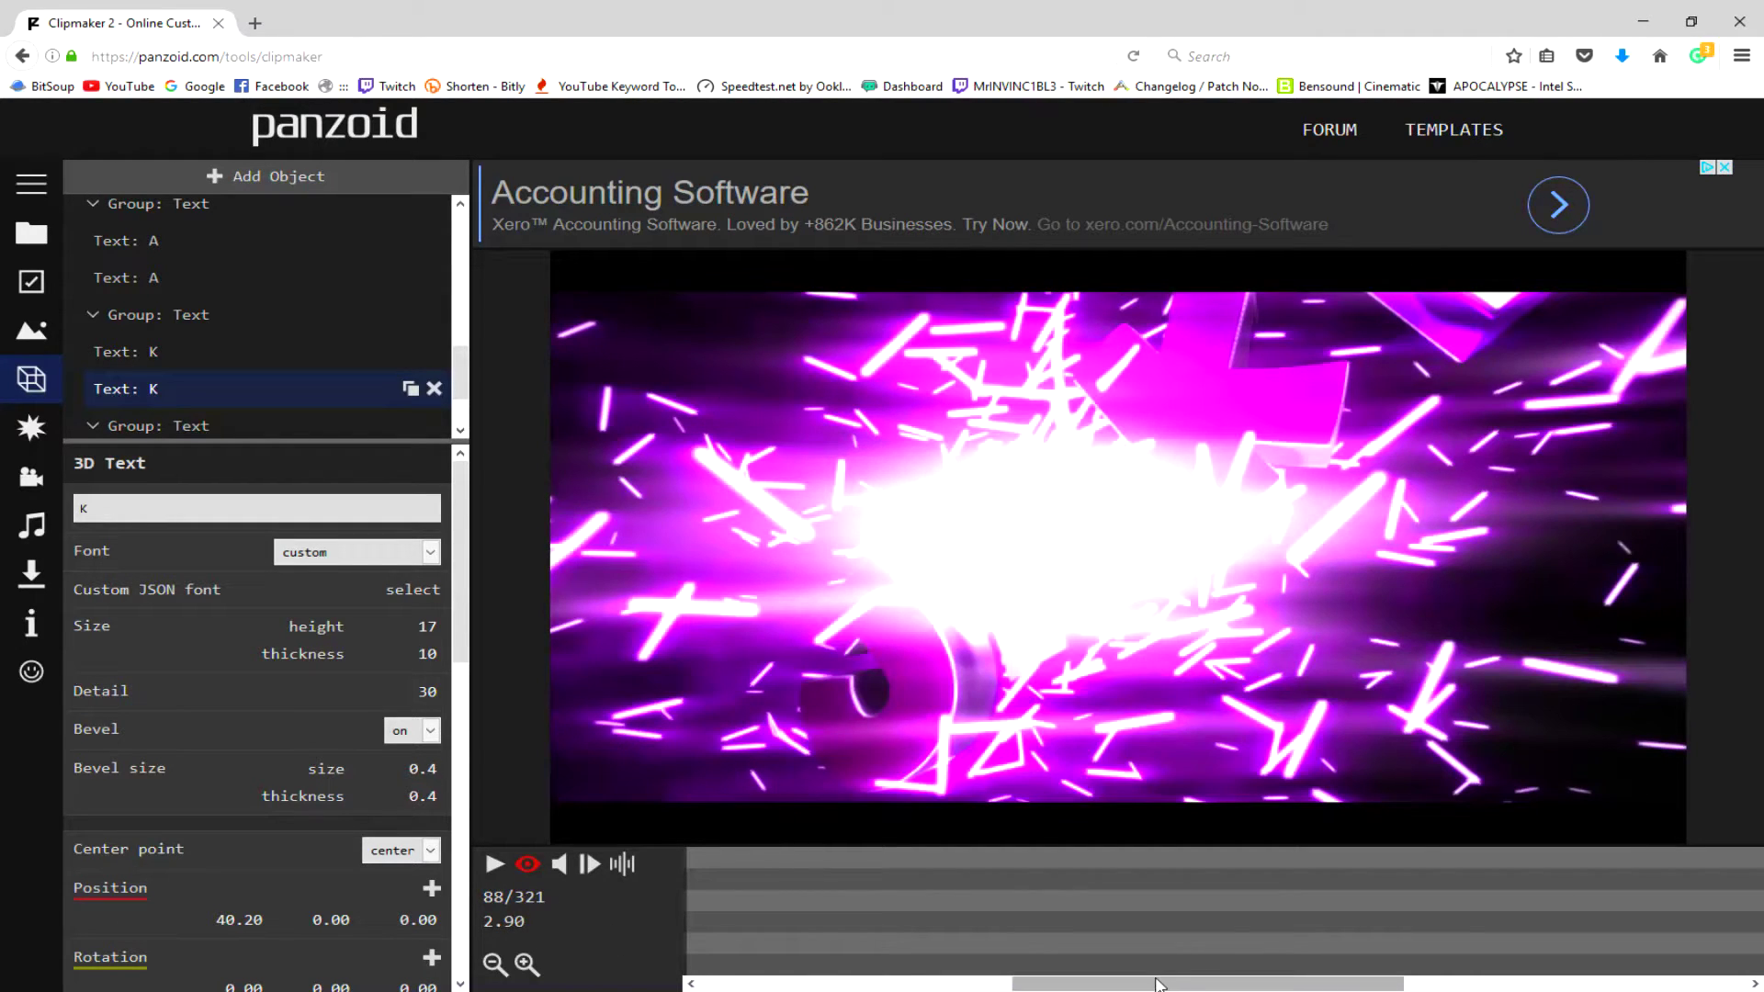
{"action": "scroll", "coordinate": [1158, 983], "scroll_direction": "left", "scroll_amount": 3}
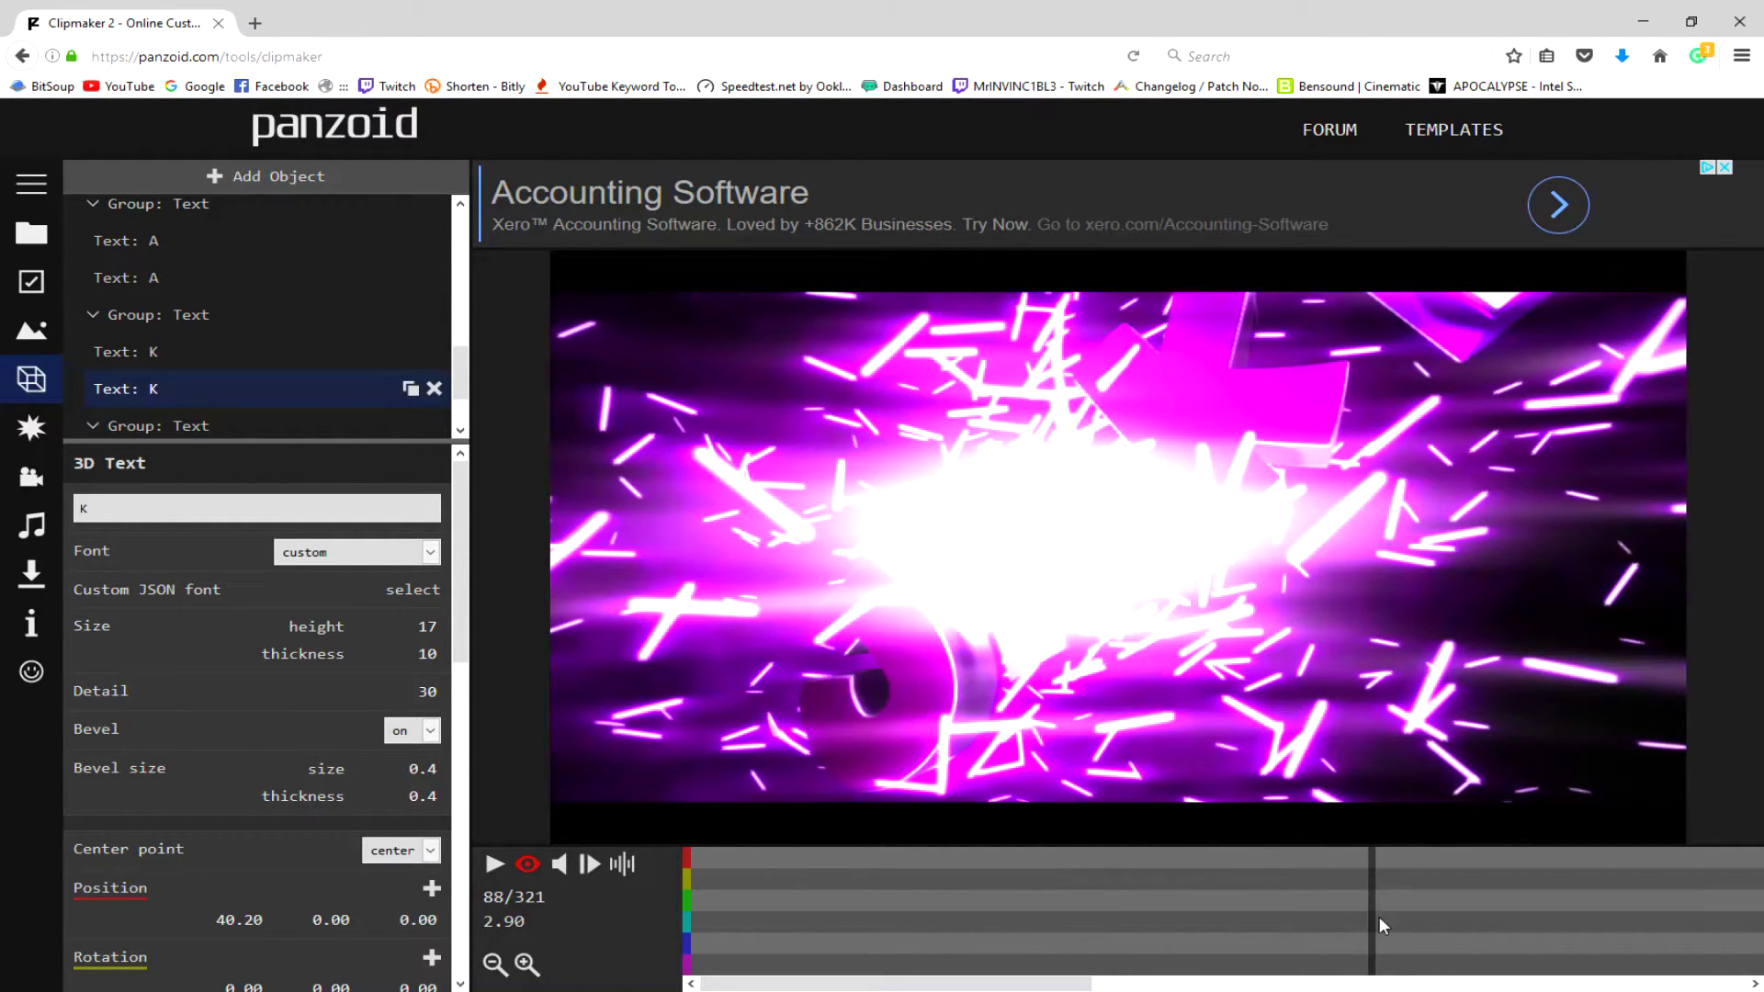
{"action": "left_click_drag", "start_coordinate": [1370, 915], "coordinate": [669, 907]}
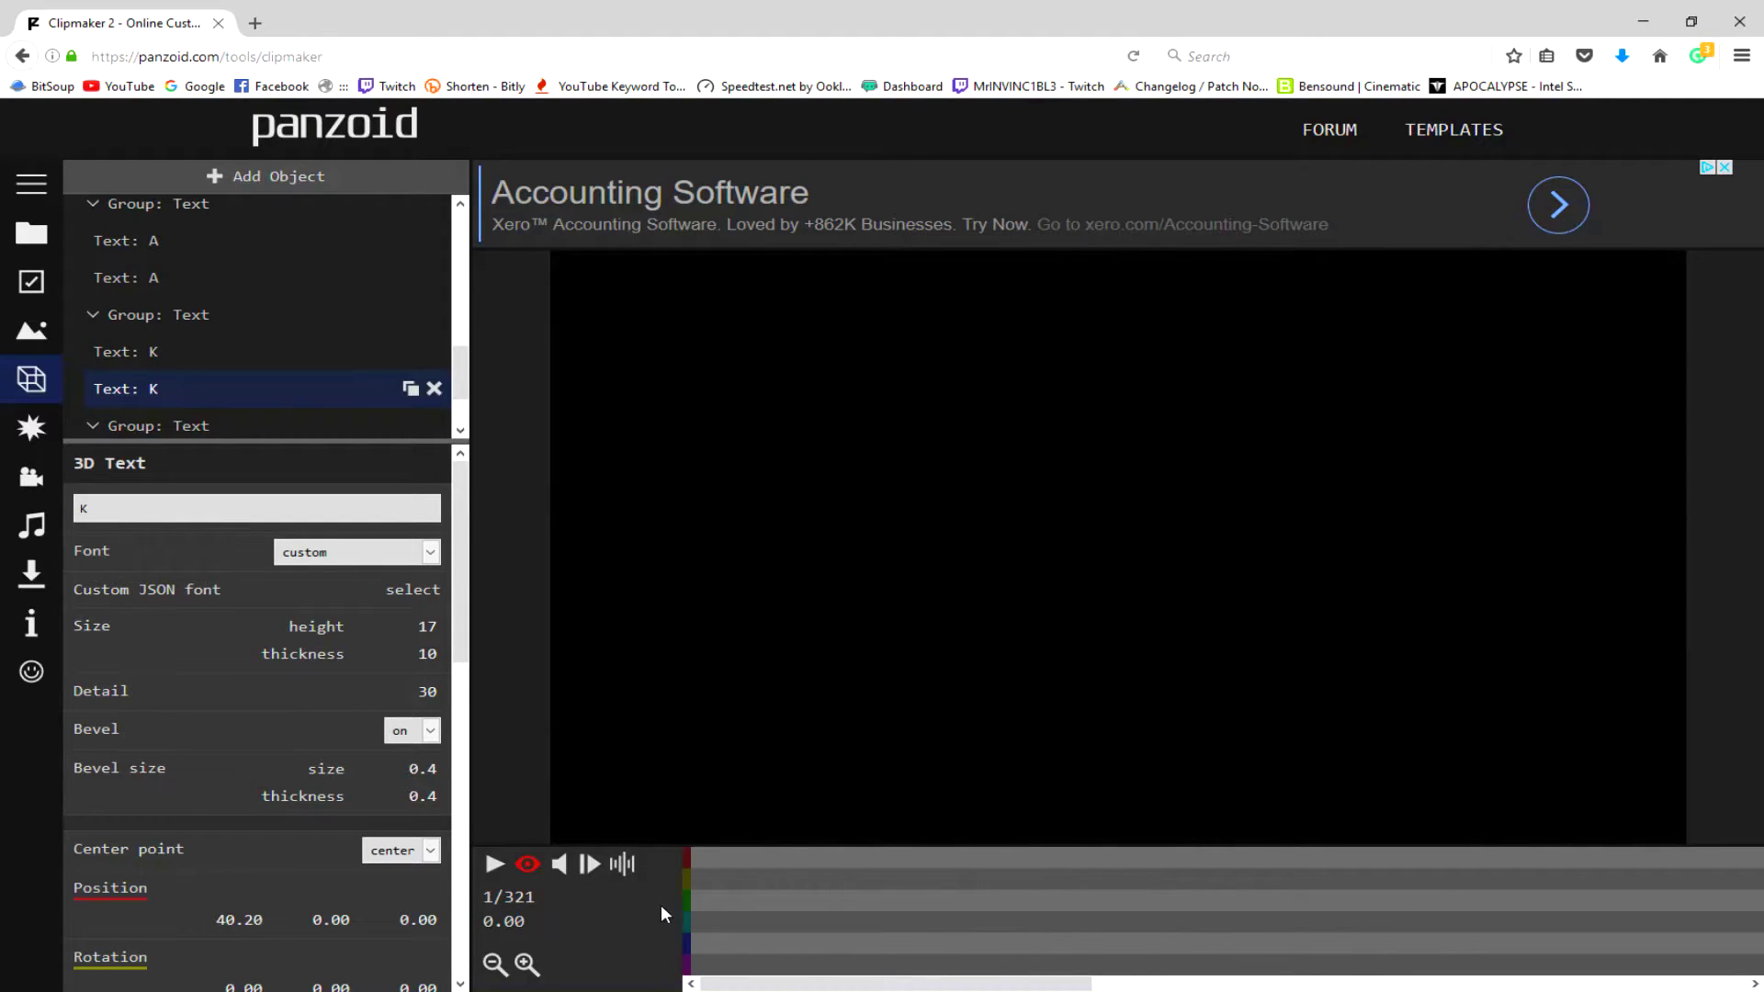
{"action": "left_click", "coordinate": [495, 864]}
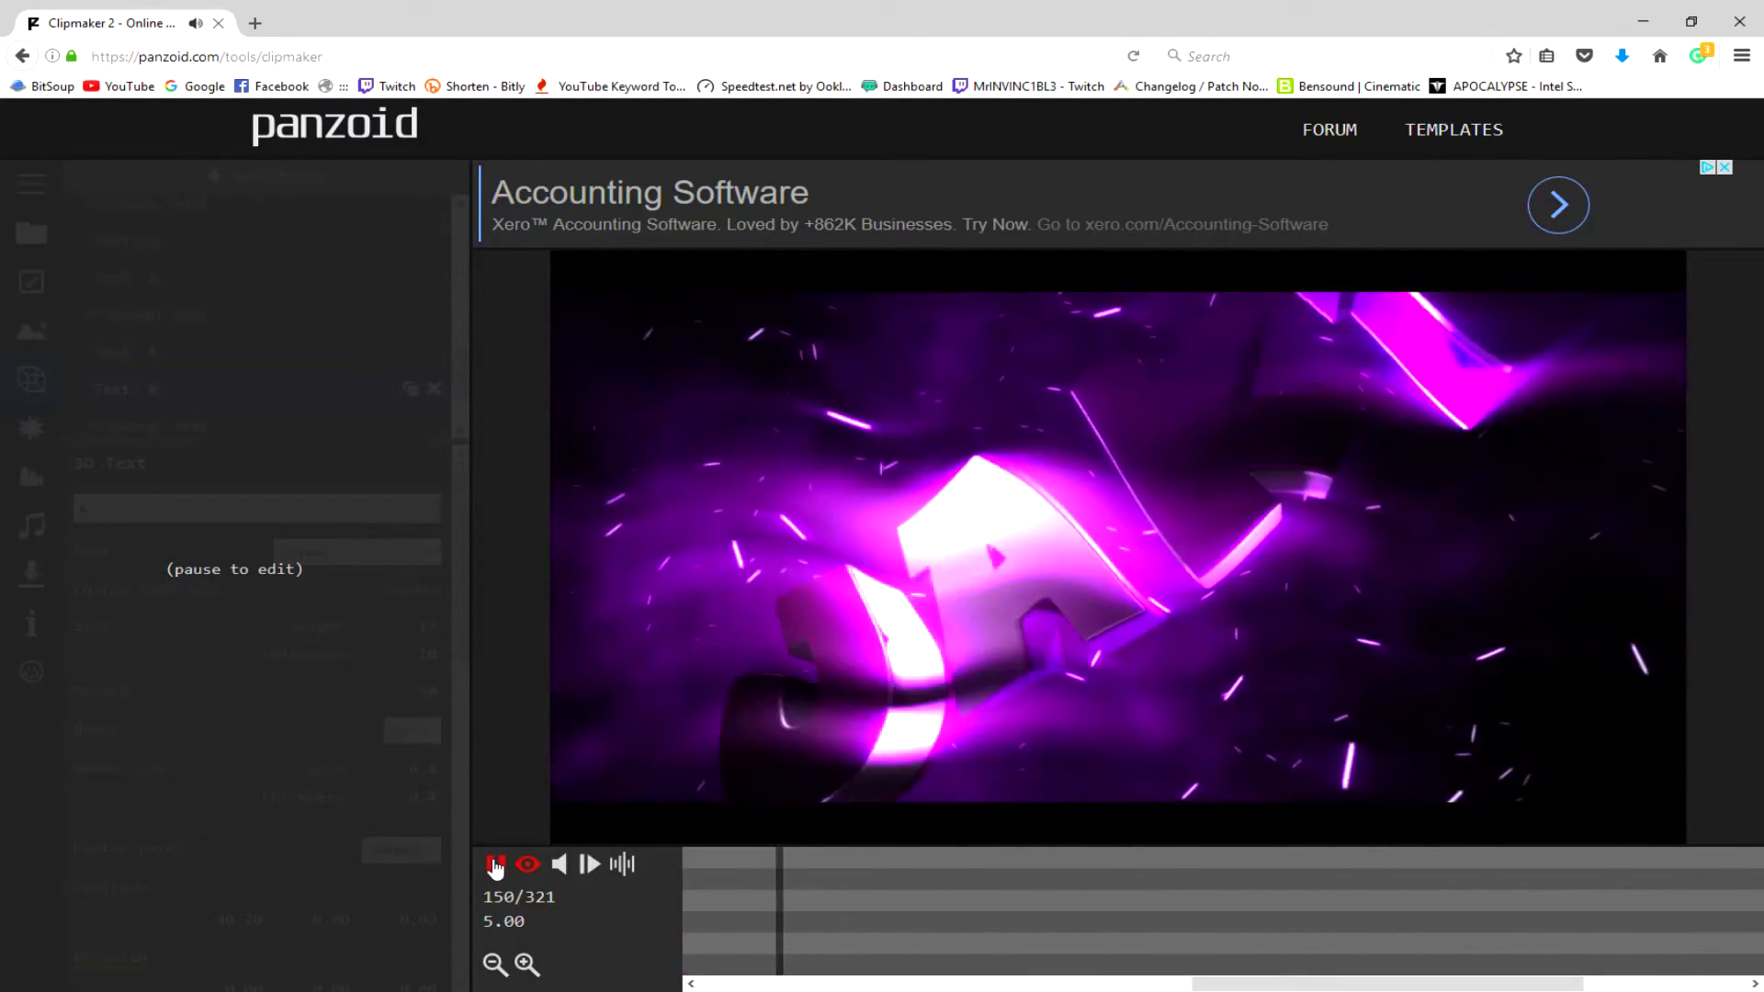
{"action": "left_click", "coordinate": [494, 863]}
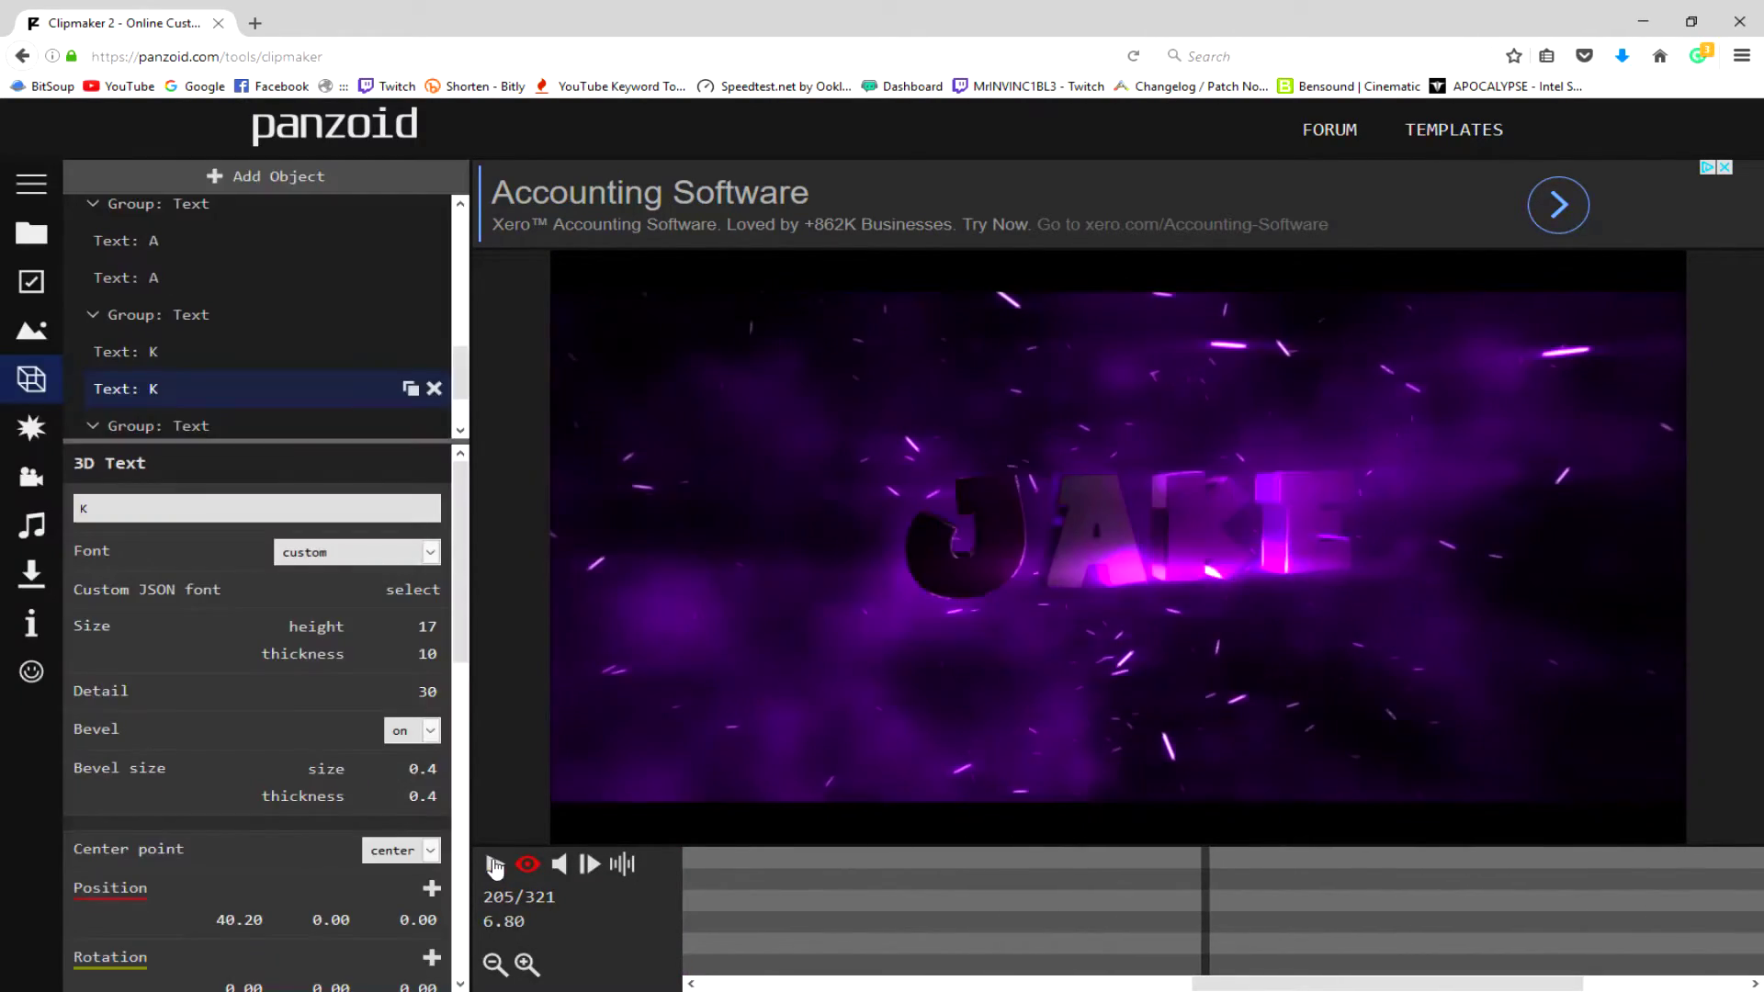
Set the Download render Mode to good quality and start the video render.
{"action": "left_click", "coordinate": [31, 185]}
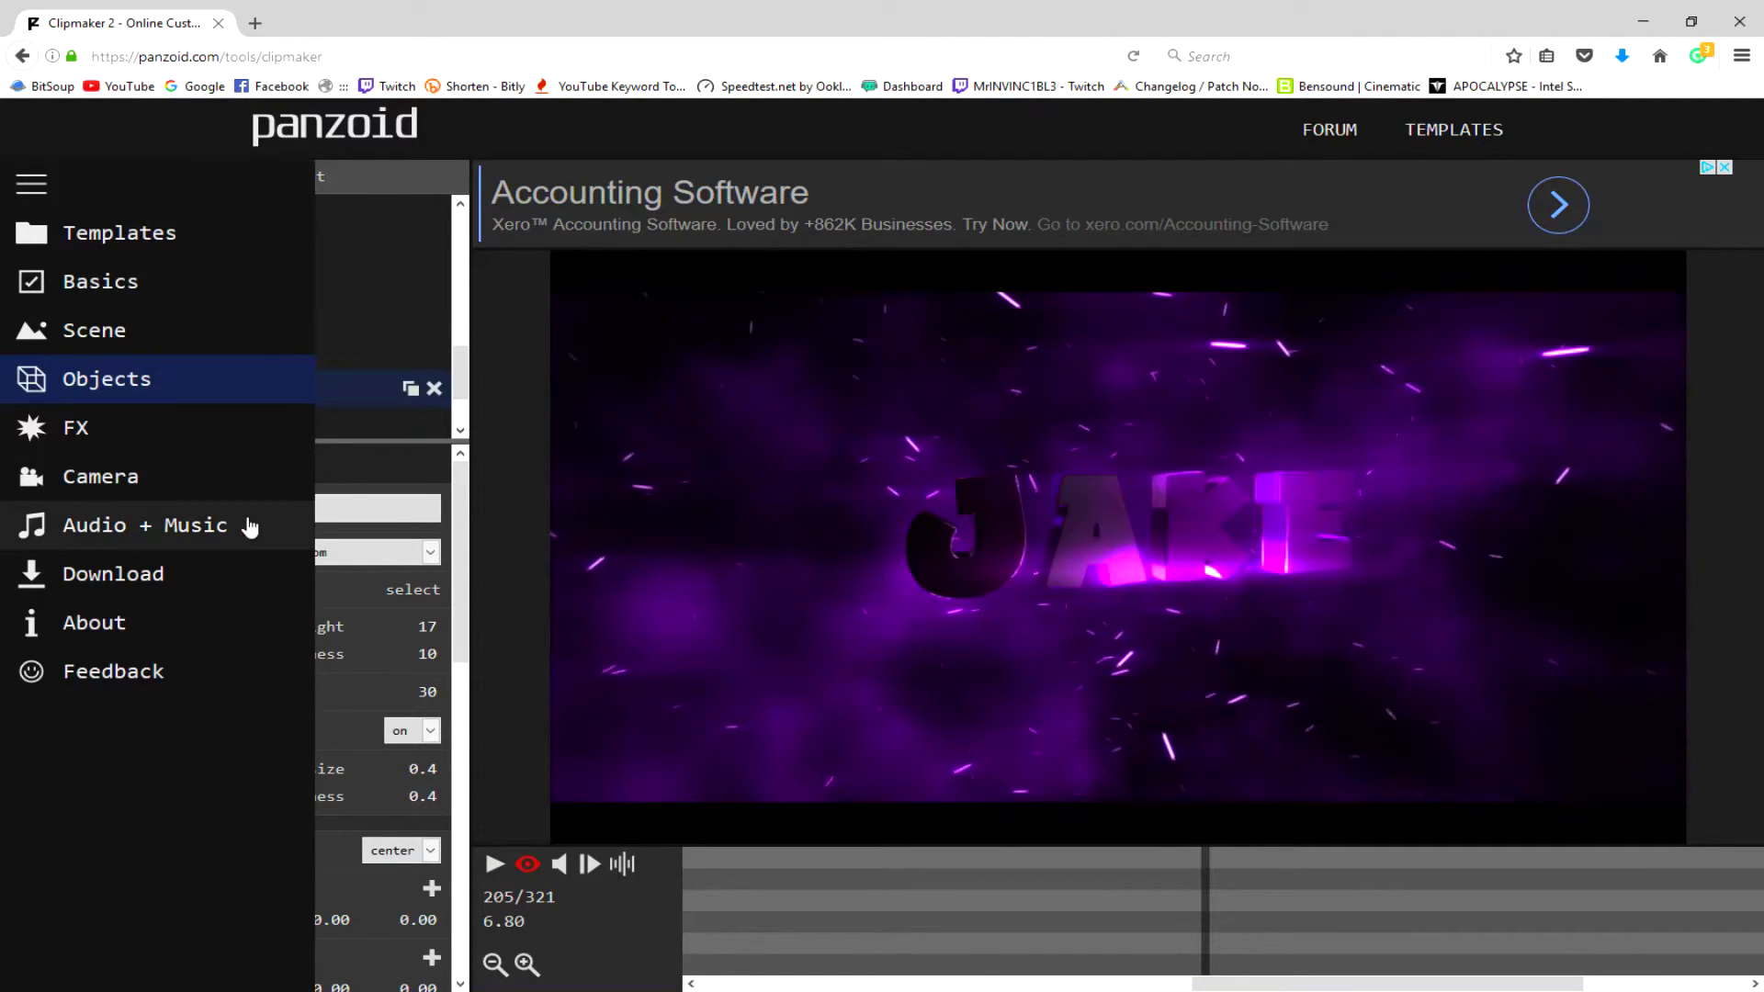
{"action": "left_click", "coordinate": [147, 578]}
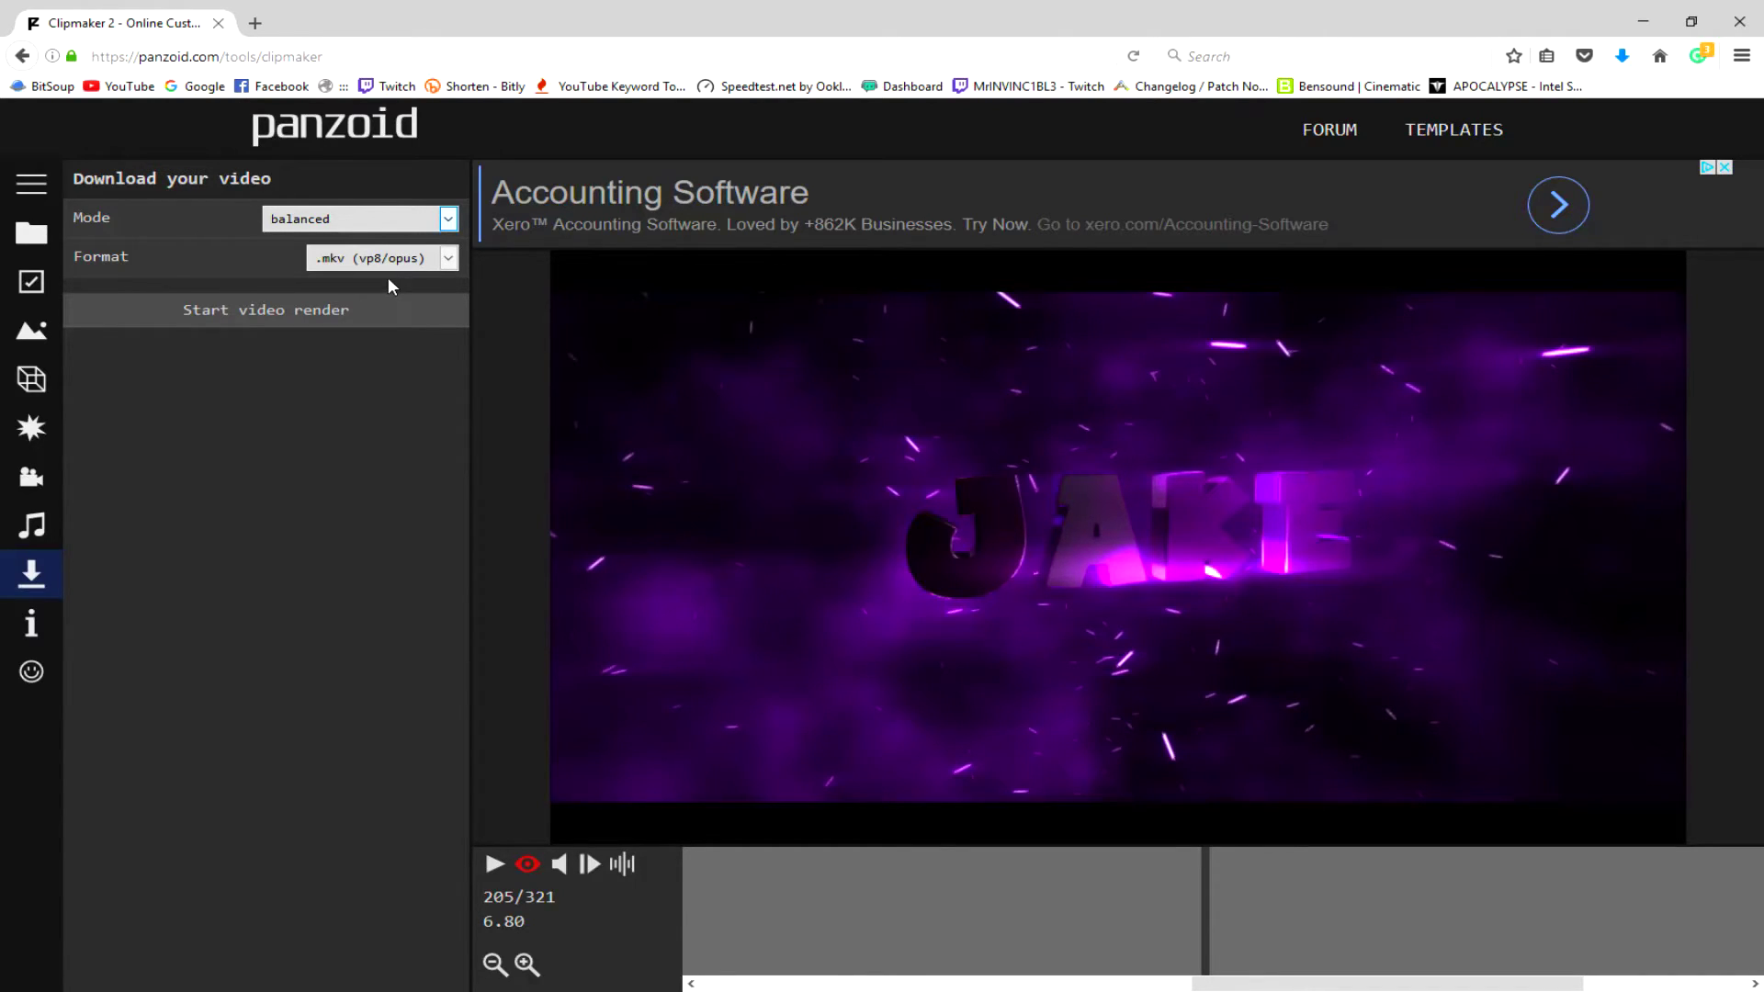
{"action": "key", "text": "Down"}
{"action": "left_click", "coordinate": [319, 321]}
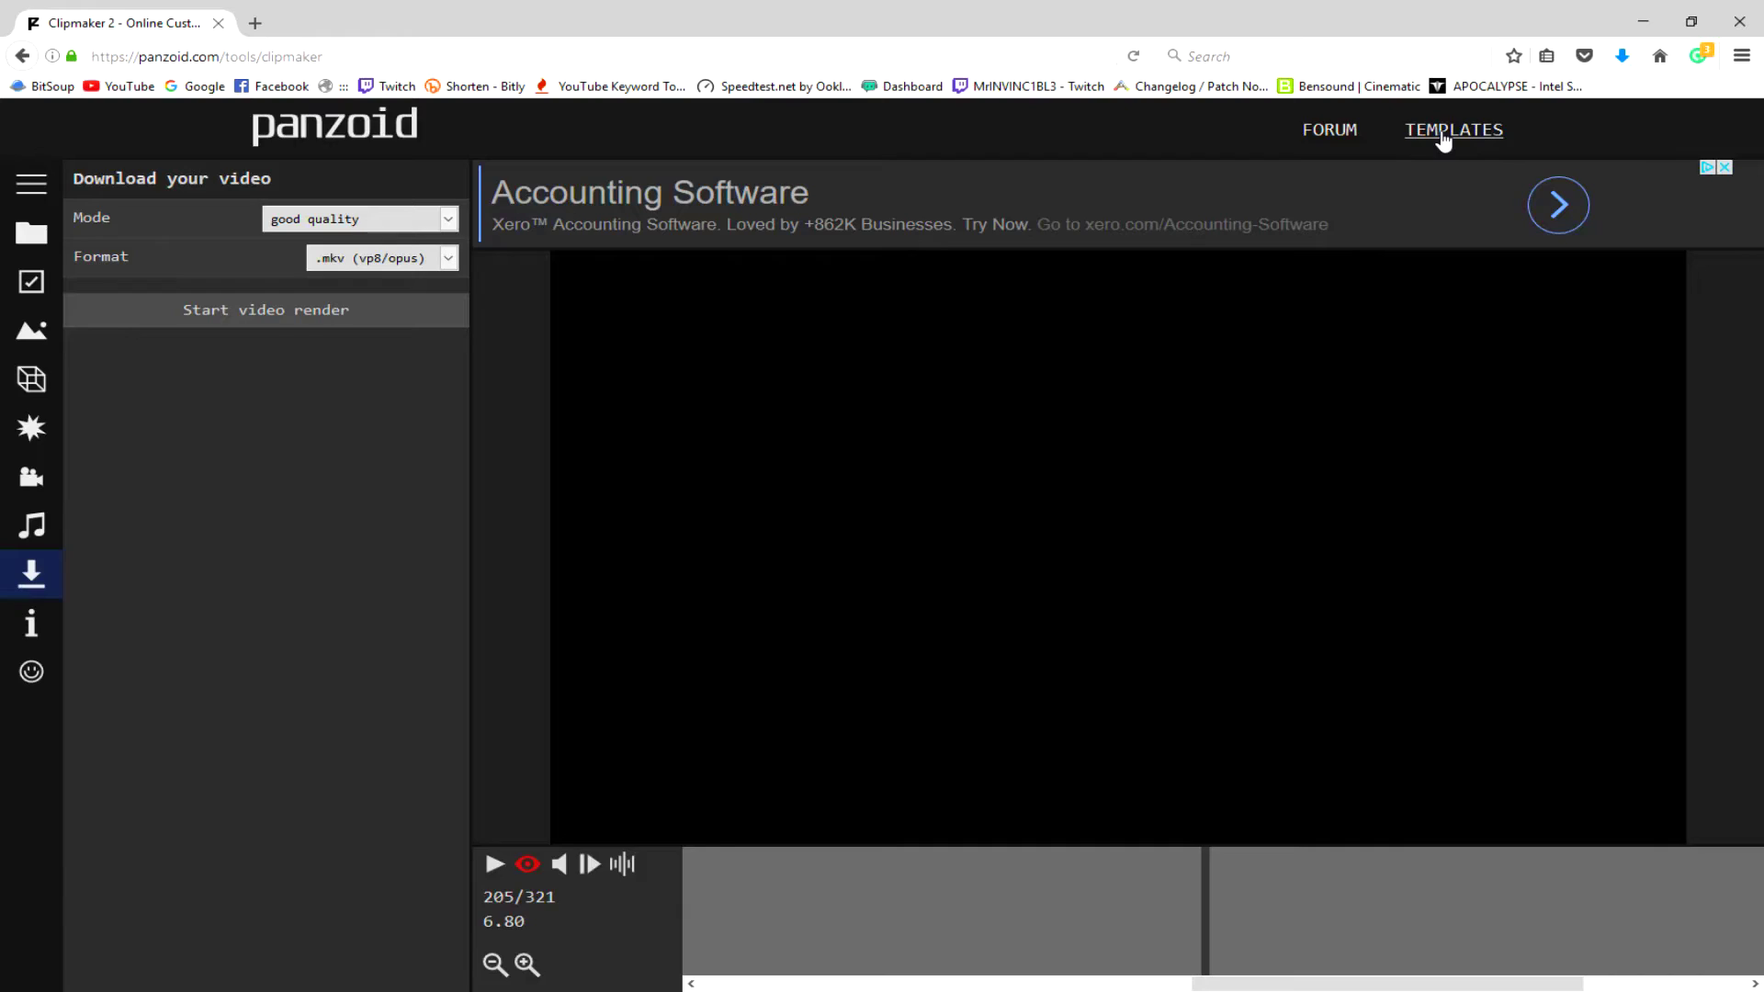
{"action": "left_click", "coordinate": [1439, 130]}
Leave the editor, show more community templates, and open the first blue neon NAME intro.
{"action": "left_click", "coordinate": [1038, 465]}
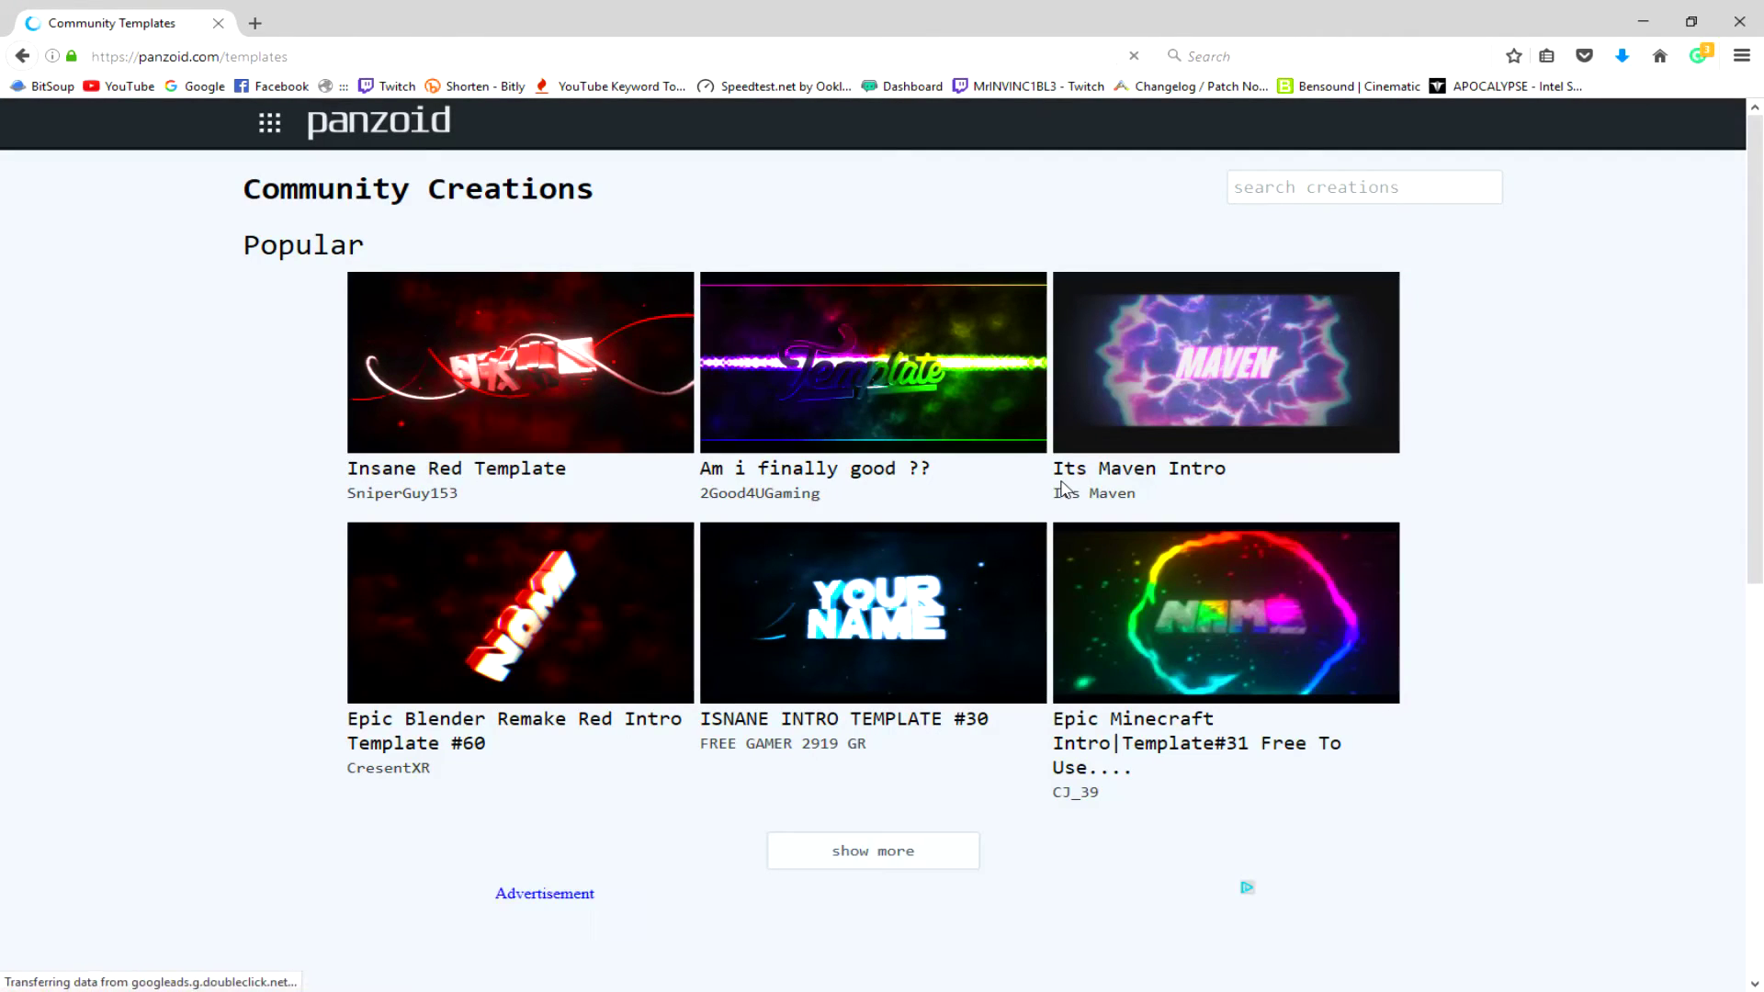
{"action": "scroll", "coordinate": [1447, 554], "scroll_direction": "down", "scroll_amount": 1}
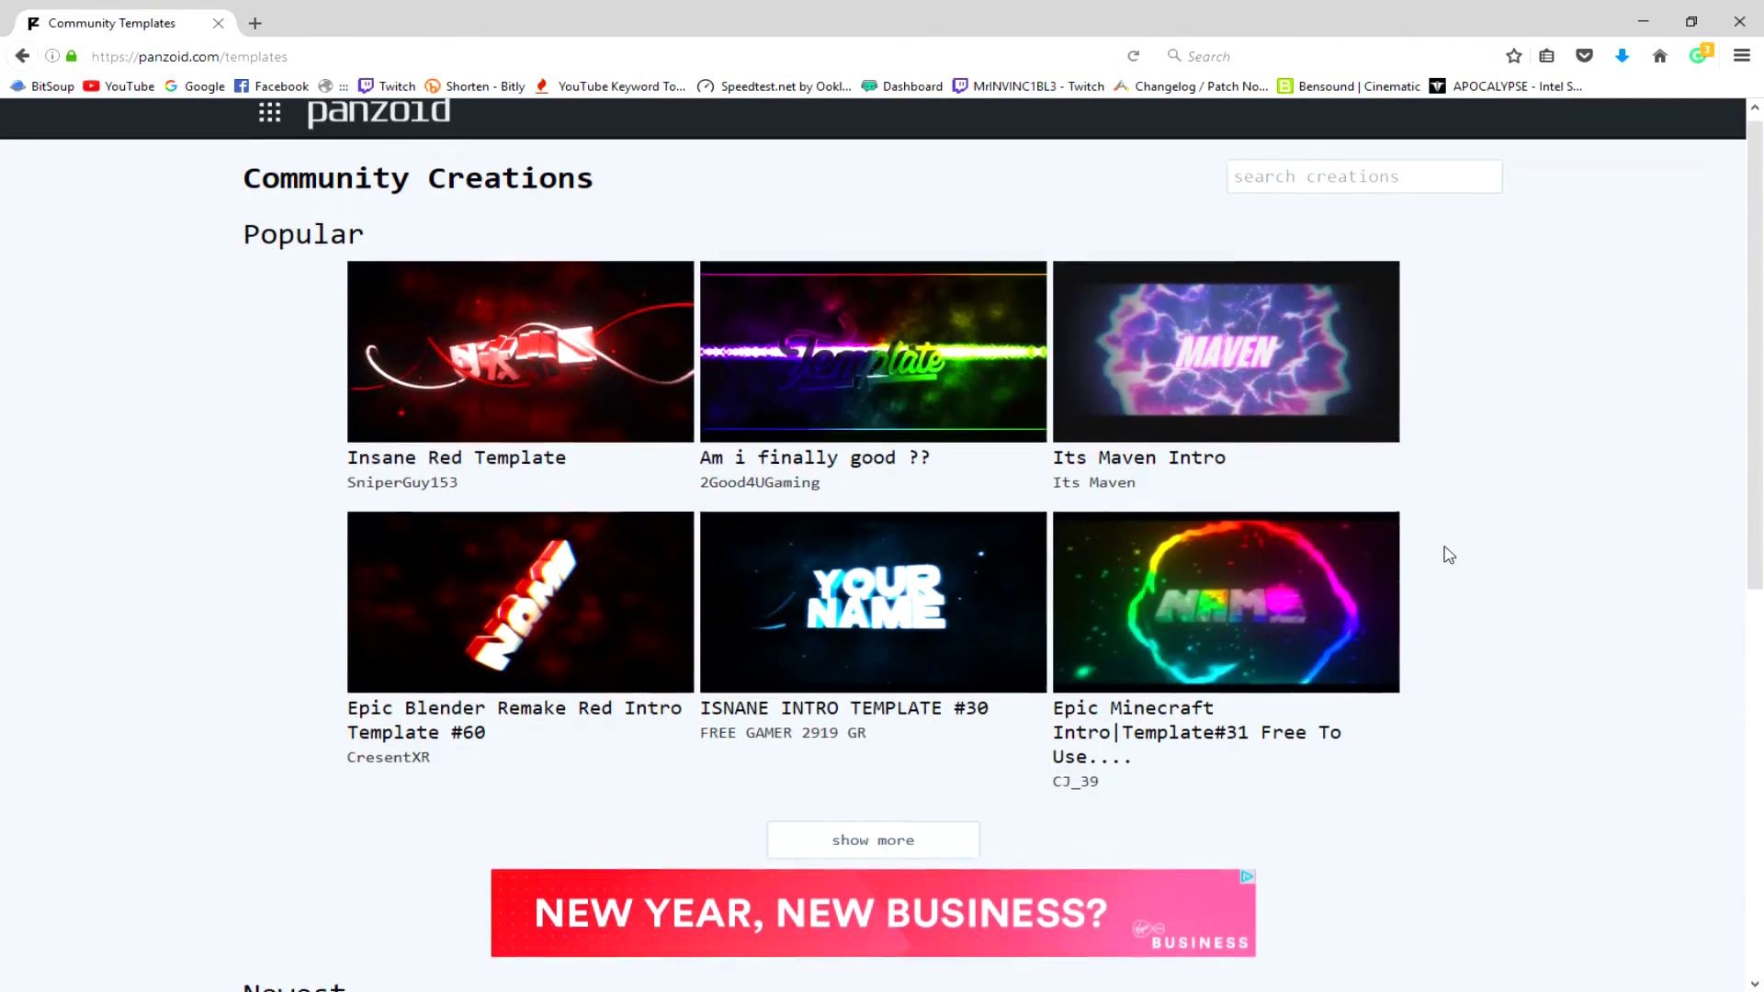
{"action": "scroll", "coordinate": [1446, 555], "scroll_direction": "down", "scroll_amount": 1}
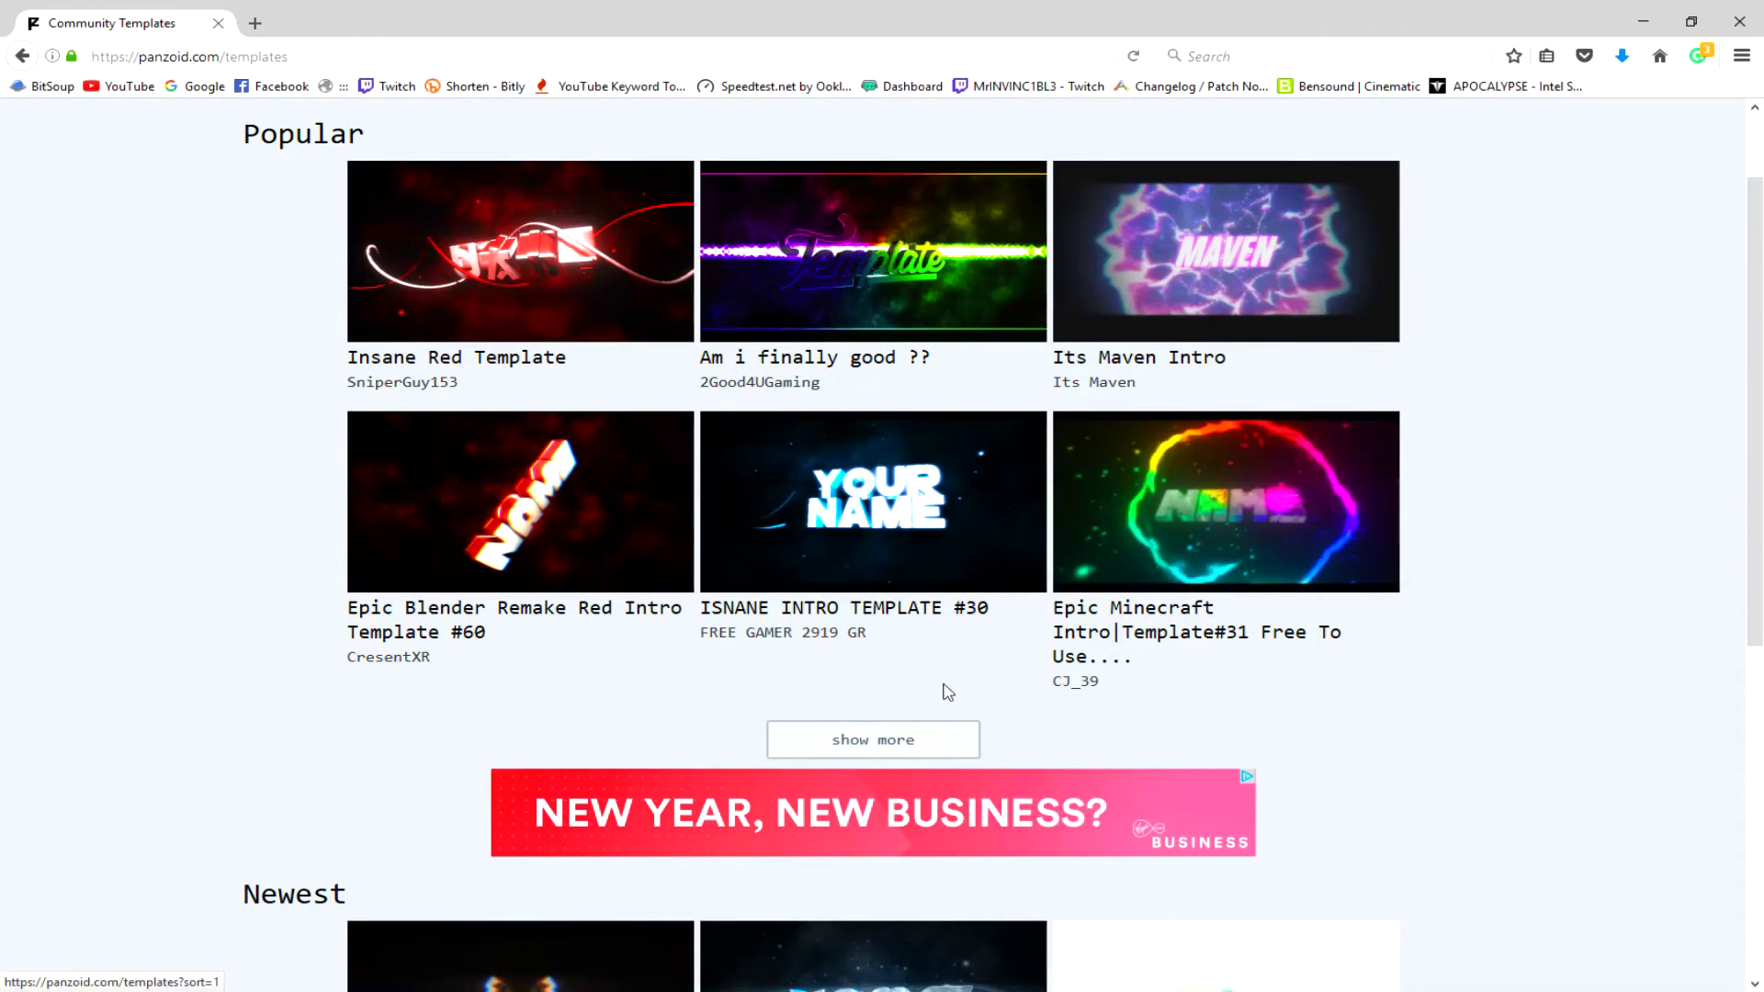
{"action": "scroll", "coordinate": [946, 691], "scroll_direction": "up", "scroll_amount": 1}
{"action": "scroll", "coordinate": [858, 564], "scroll_direction": "down", "scroll_amount": 2}
{"action": "scroll", "coordinate": [740, 645], "scroll_direction": "down", "scroll_amount": 3}
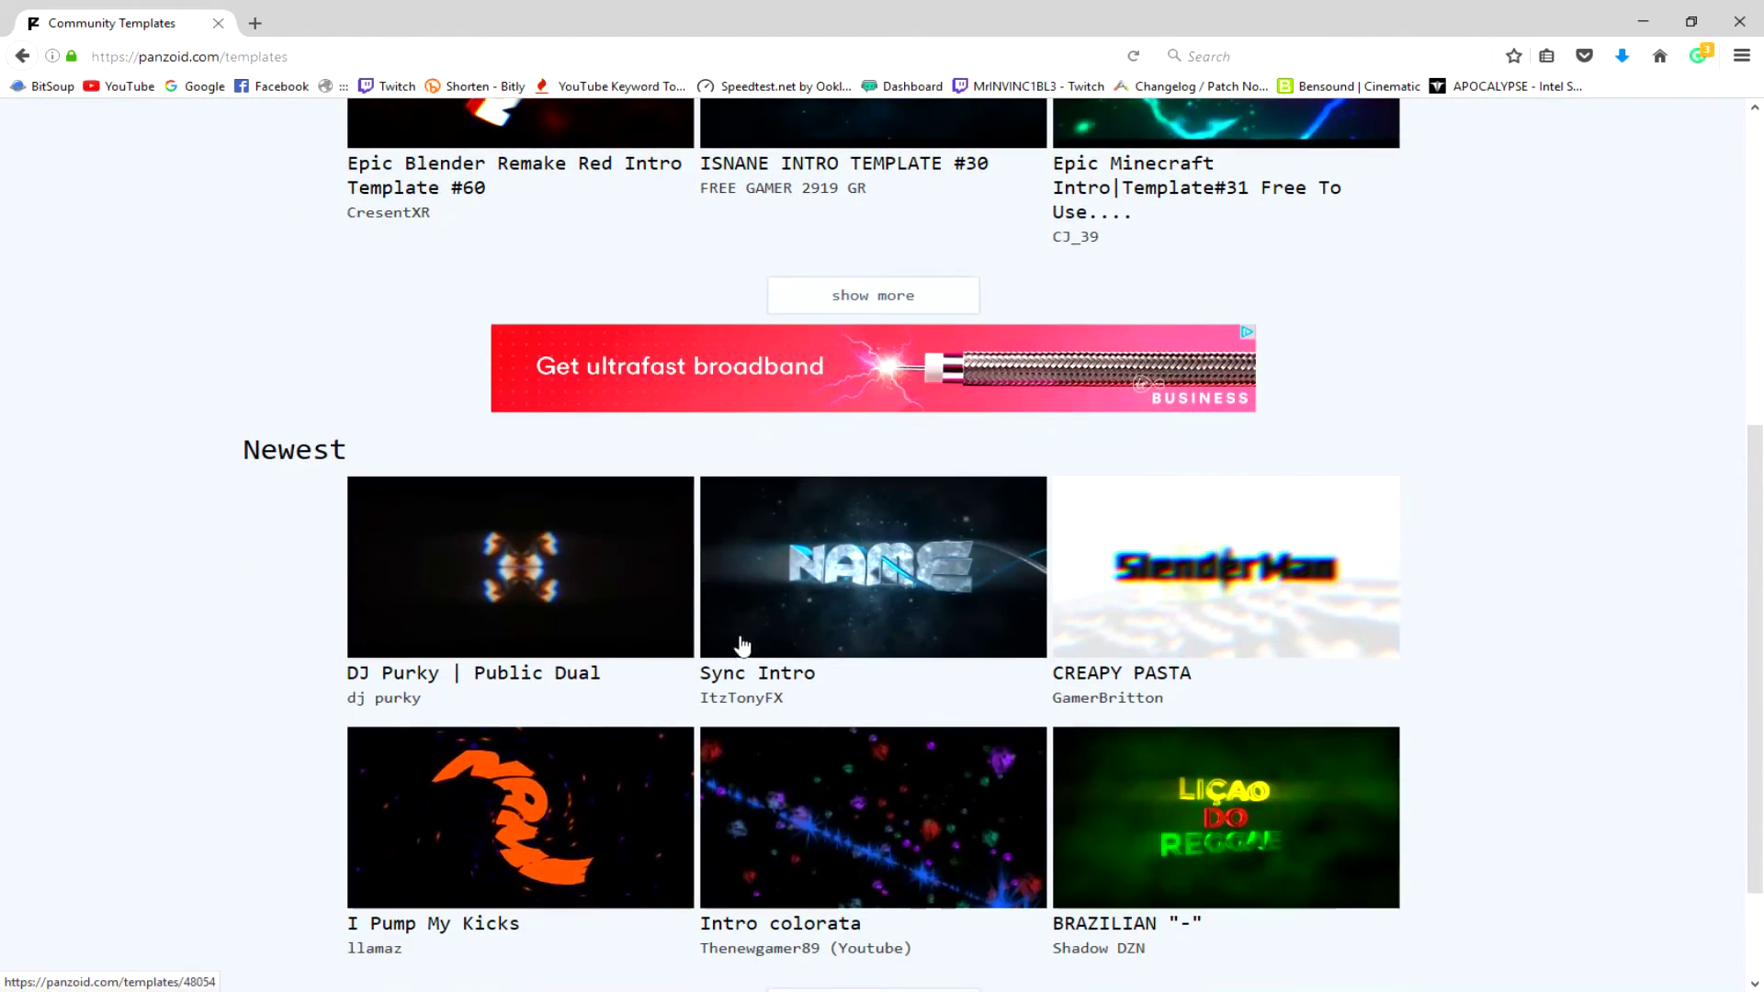
{"action": "scroll", "coordinate": [964, 671], "scroll_direction": "down", "scroll_amount": 2}
{"action": "scroll", "coordinate": [926, 655], "scroll_direction": "up", "scroll_amount": 5}
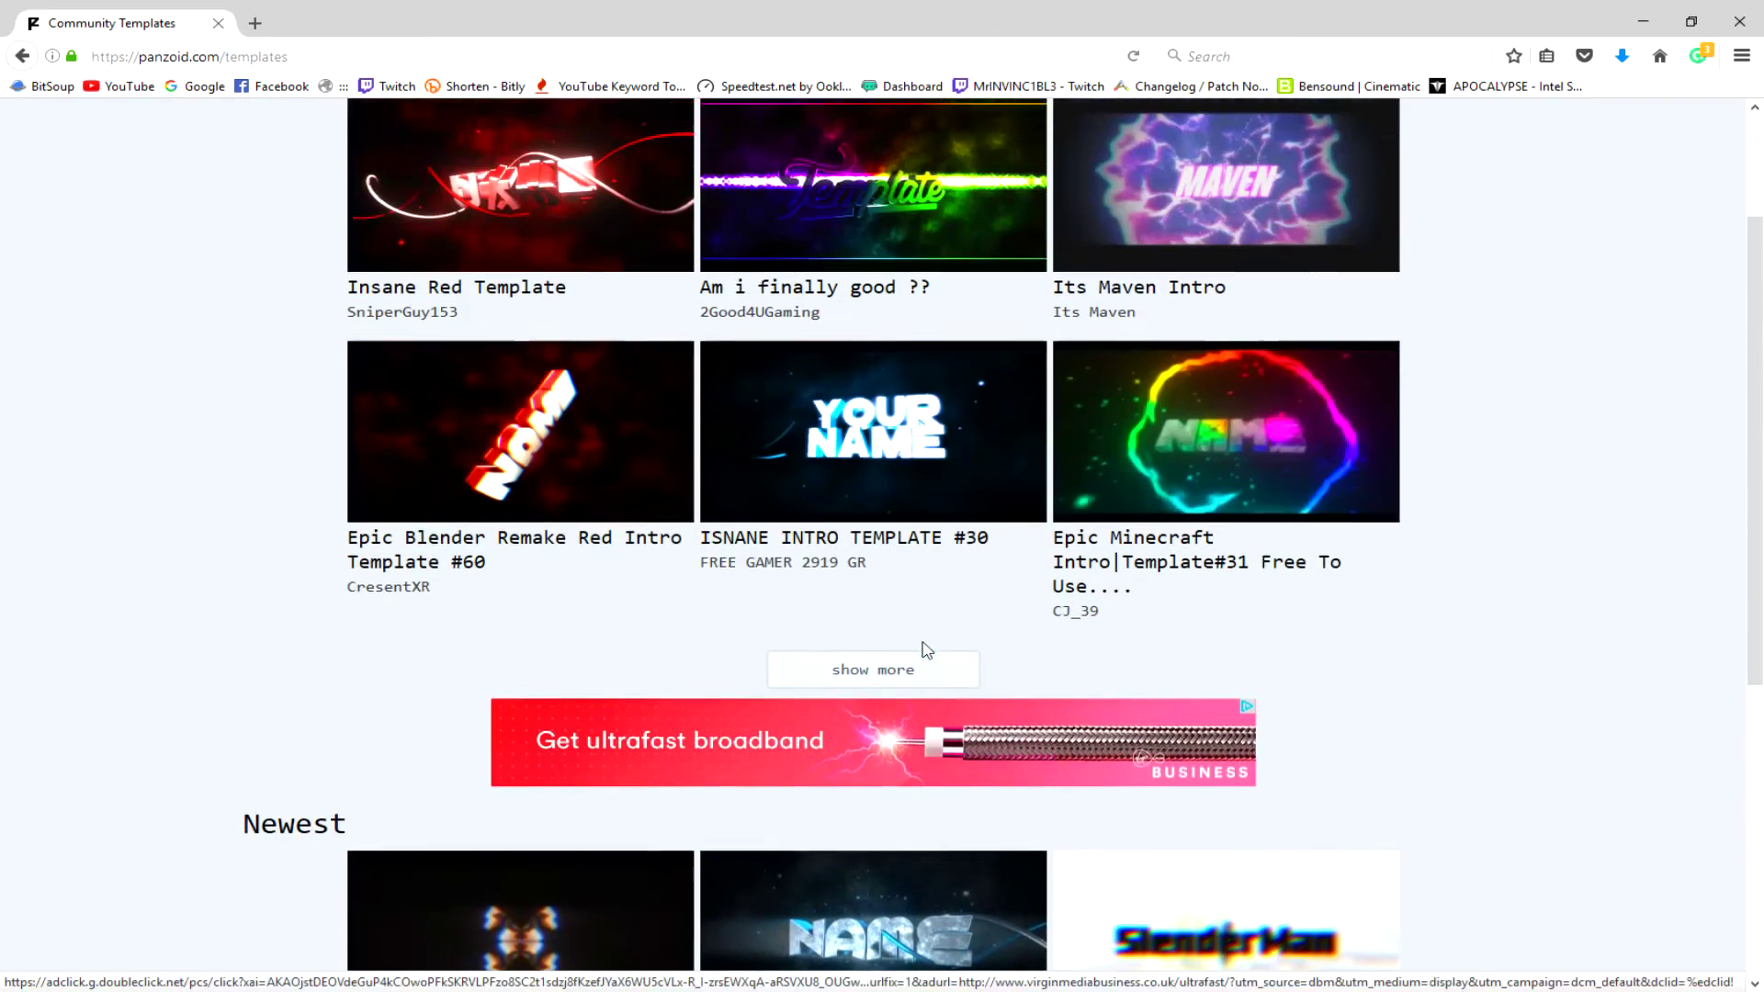
{"action": "scroll", "coordinate": [924, 649], "scroll_direction": "up", "scroll_amount": 1}
{"action": "left_click", "coordinate": [891, 817]}
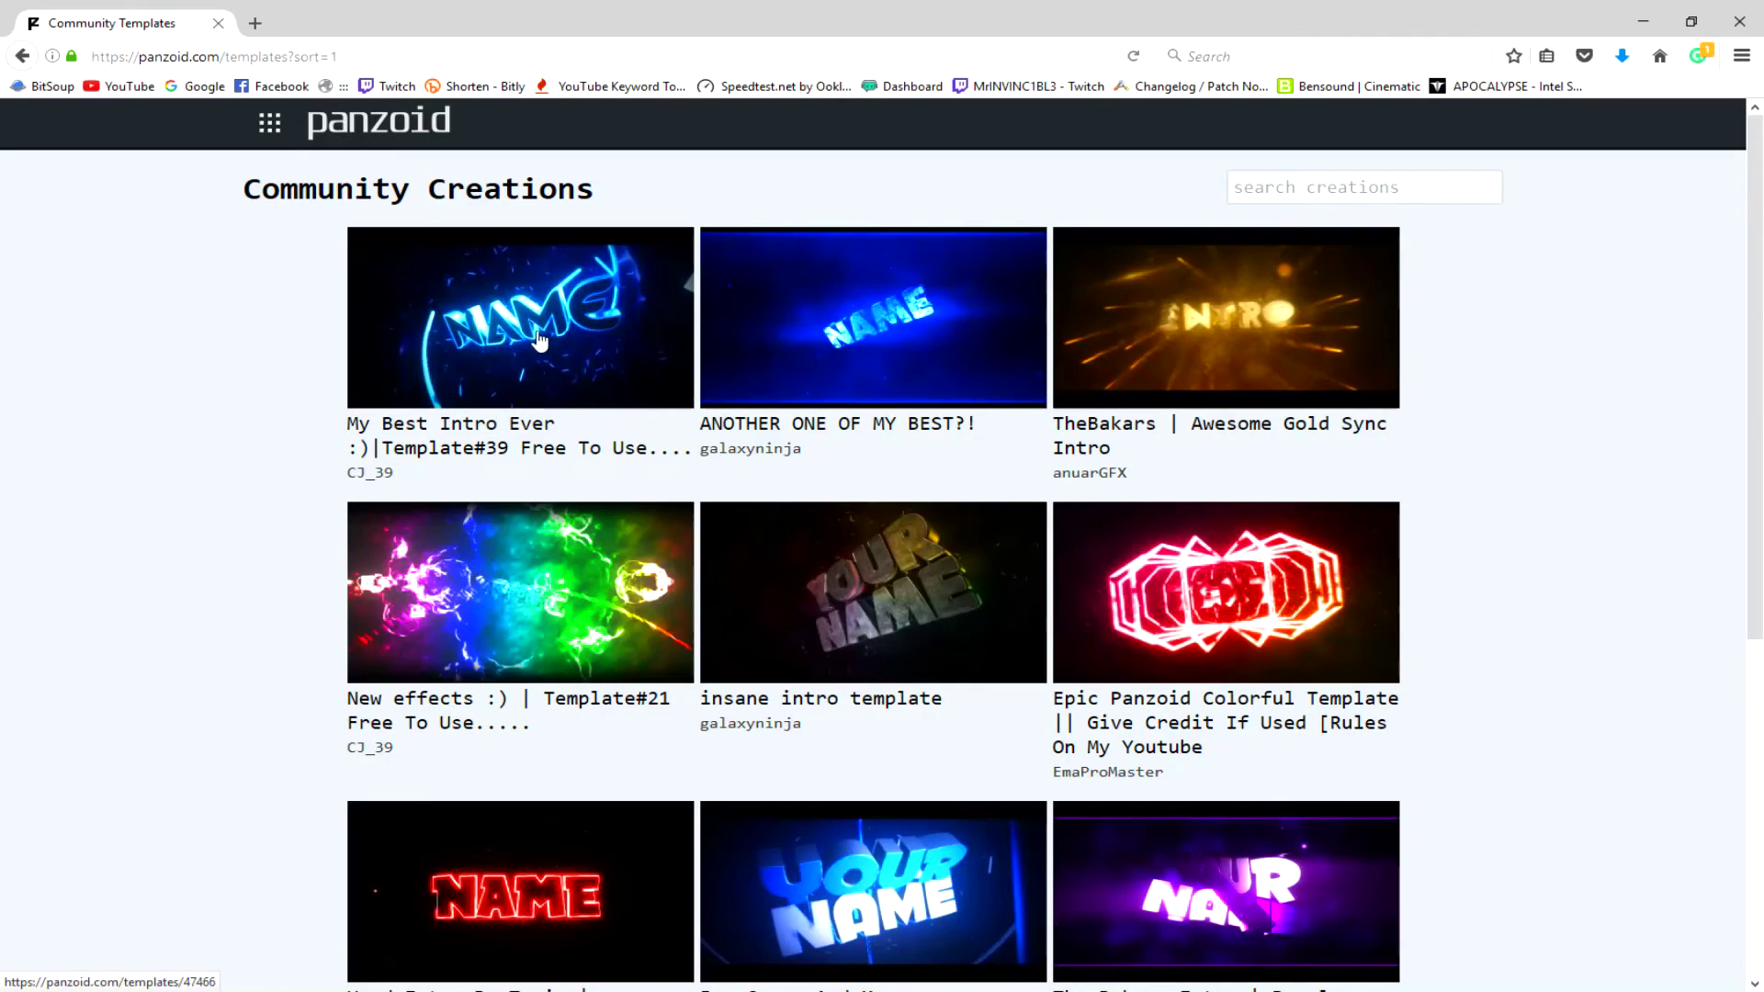
{"action": "mouse_move", "coordinate": [520, 312]}
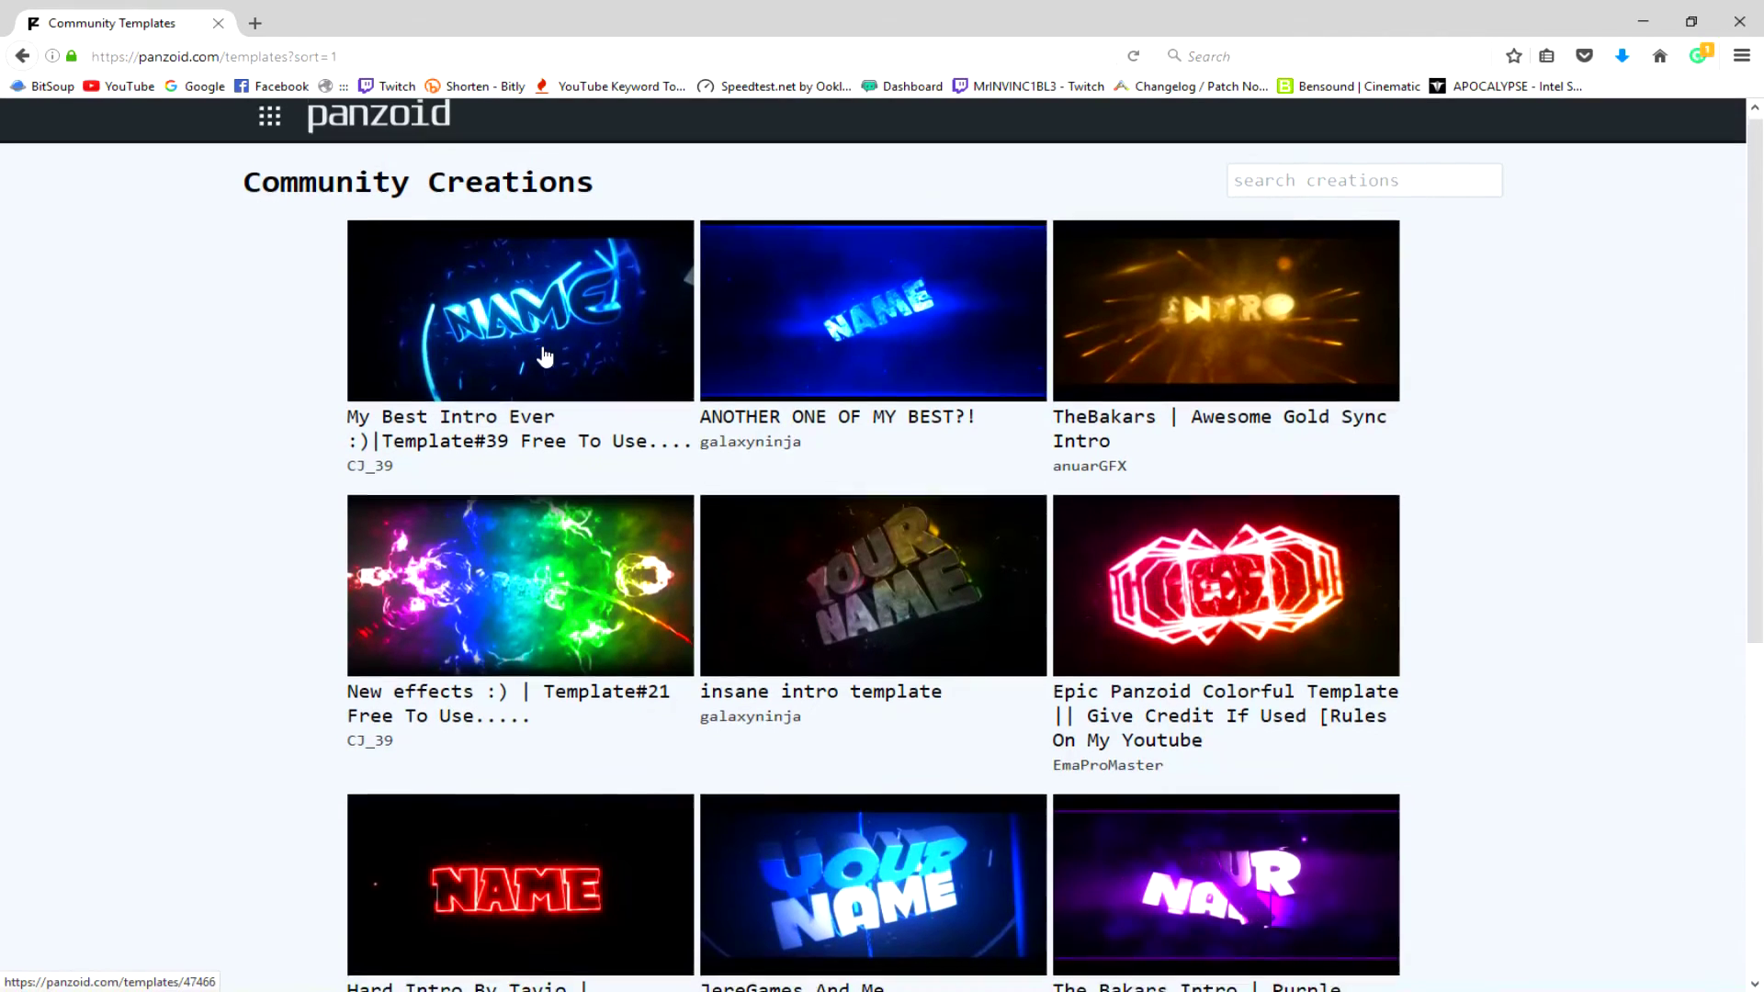
{"action": "scroll", "coordinate": [543, 356], "scroll_direction": "down", "scroll_amount": 5}
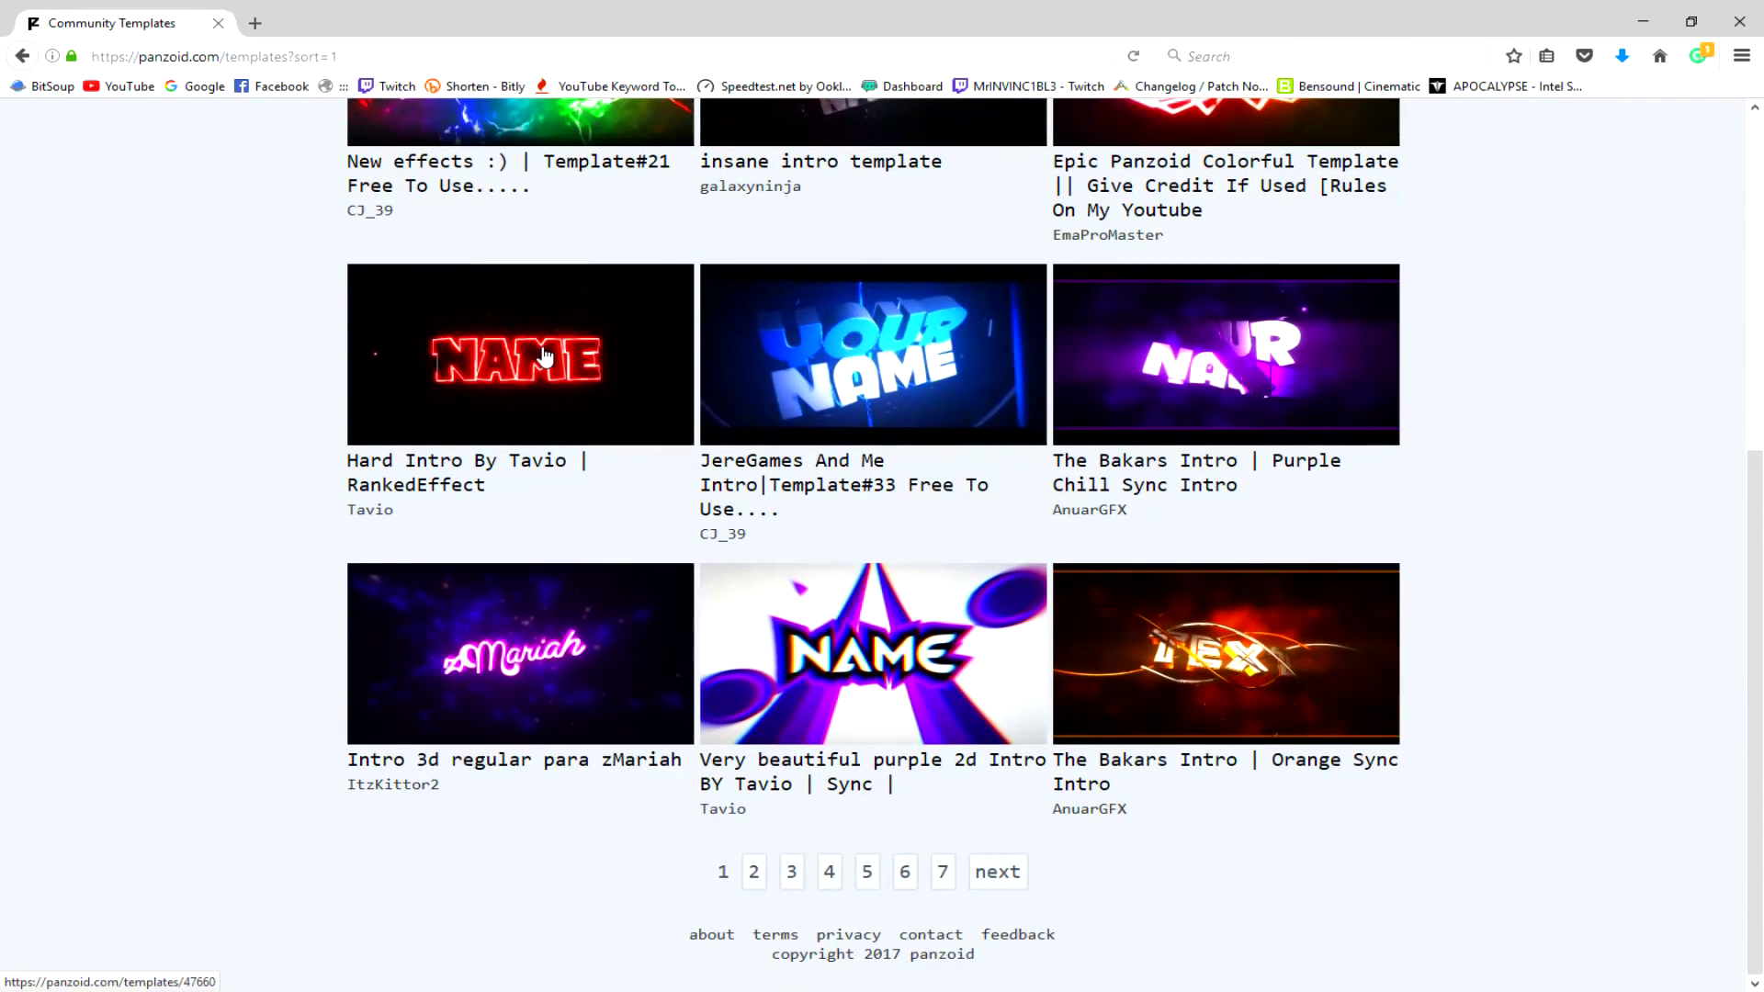
{"action": "scroll", "coordinate": [543, 356], "scroll_direction": "up", "scroll_amount": 5}
{"action": "left_click", "coordinate": [536, 324]}
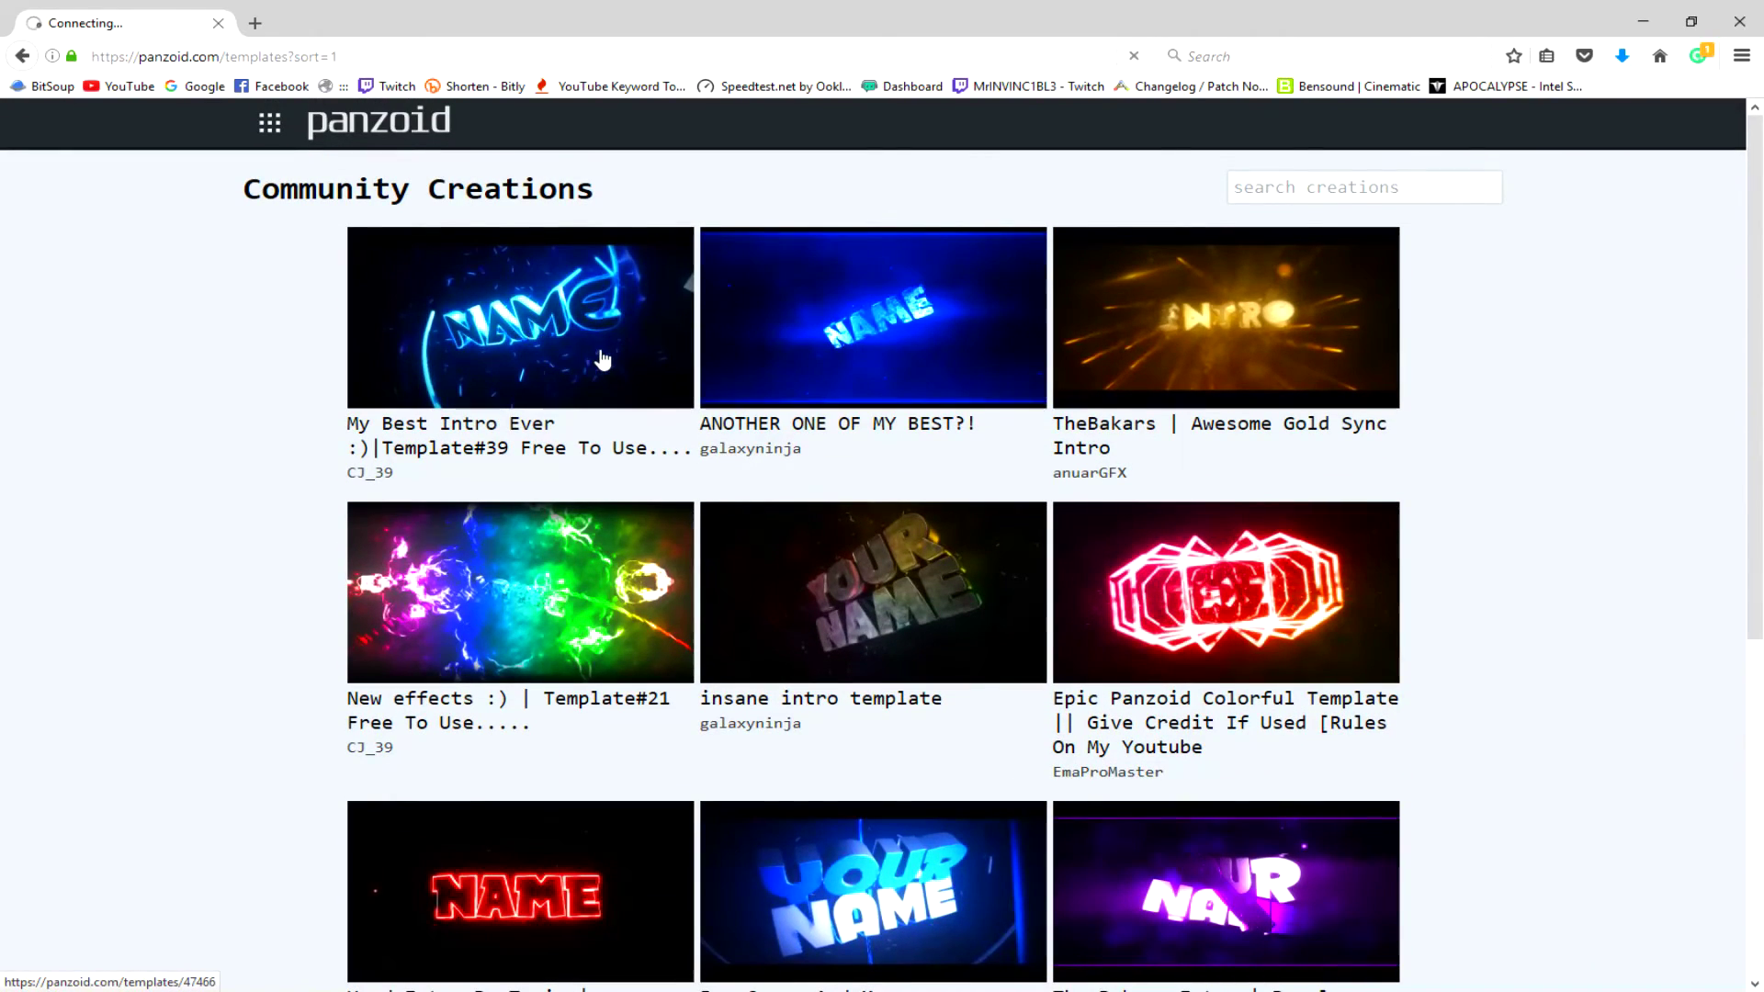